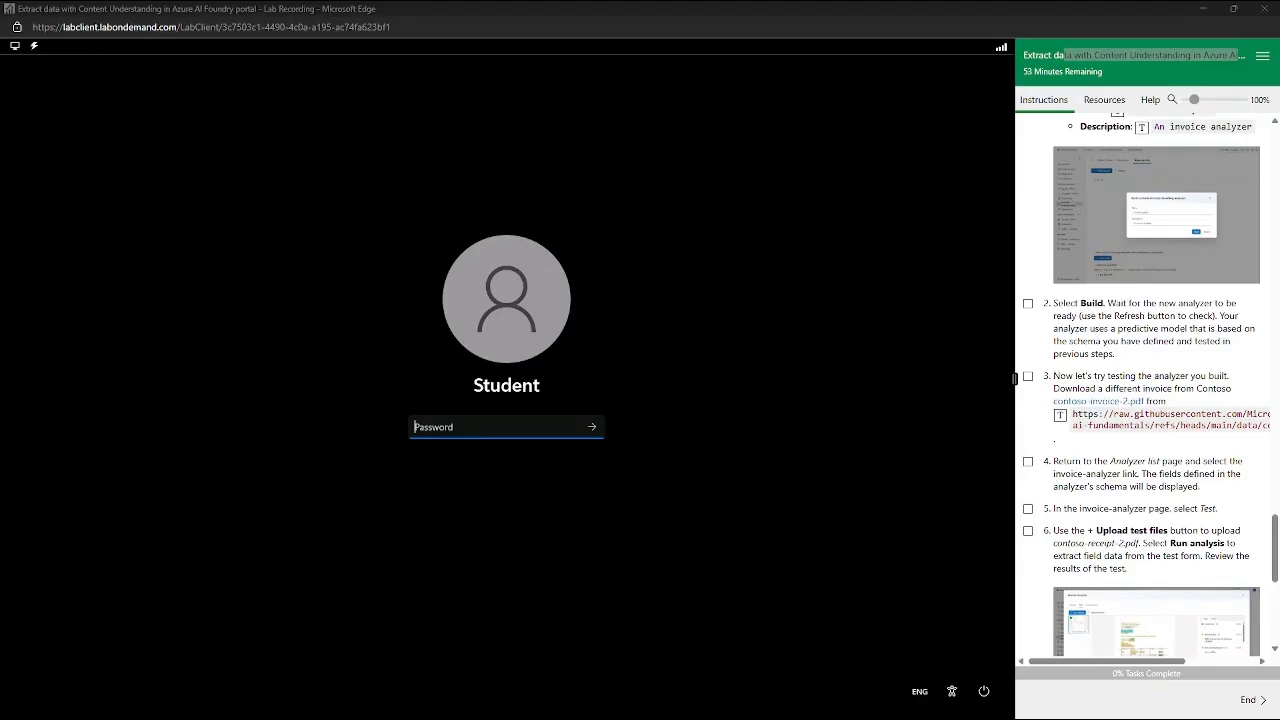
# Sign in to the Windows virtual machine as Student with the account password from the lab instructions
pyautogui.scroll(20, 1103, 310)
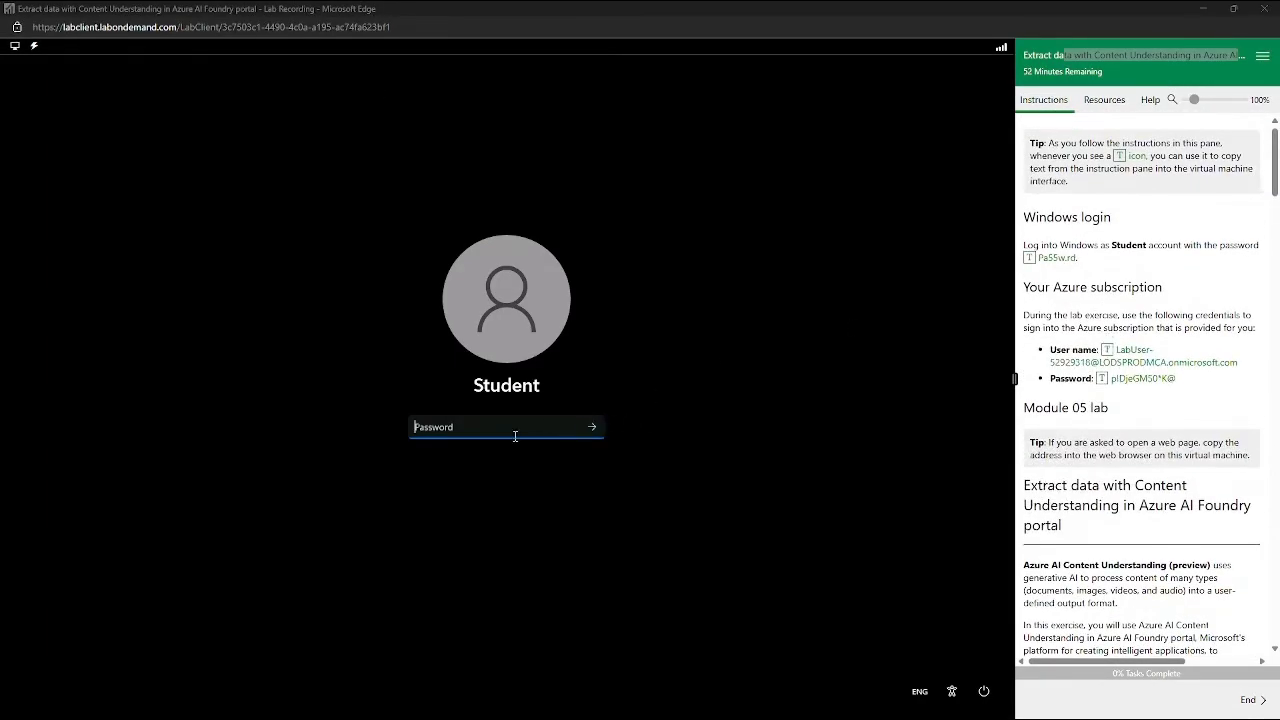
pyautogui.moveTo(1060, 244); pyautogui.dragTo(1249, 249)
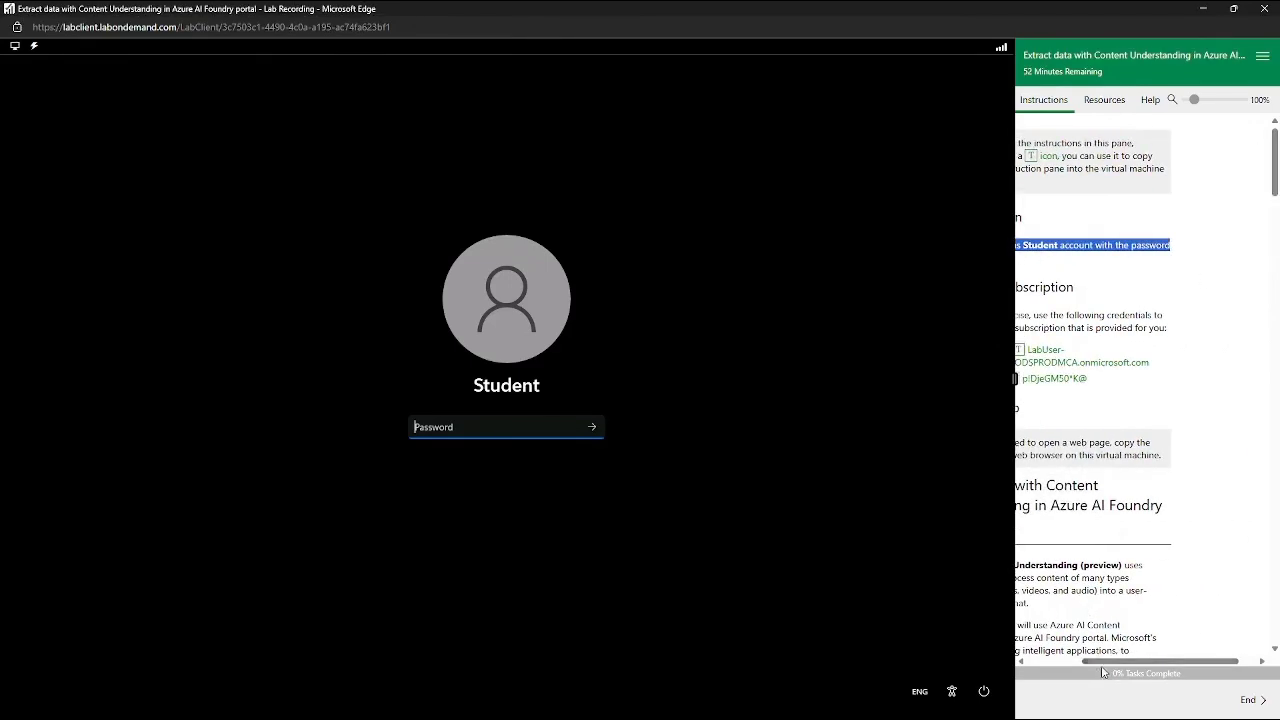
pyautogui.hscroll(-3, 1103, 665)
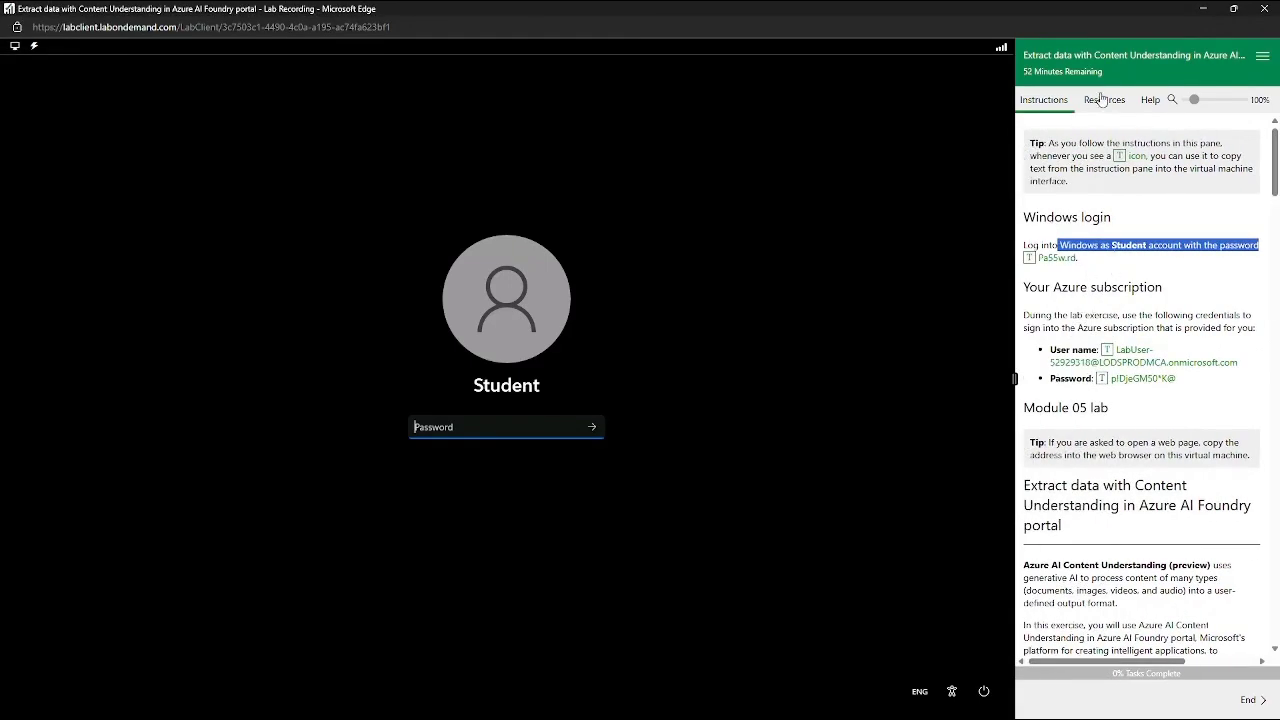
pyautogui.click(1100, 99)
pyautogui.click(1062, 100)
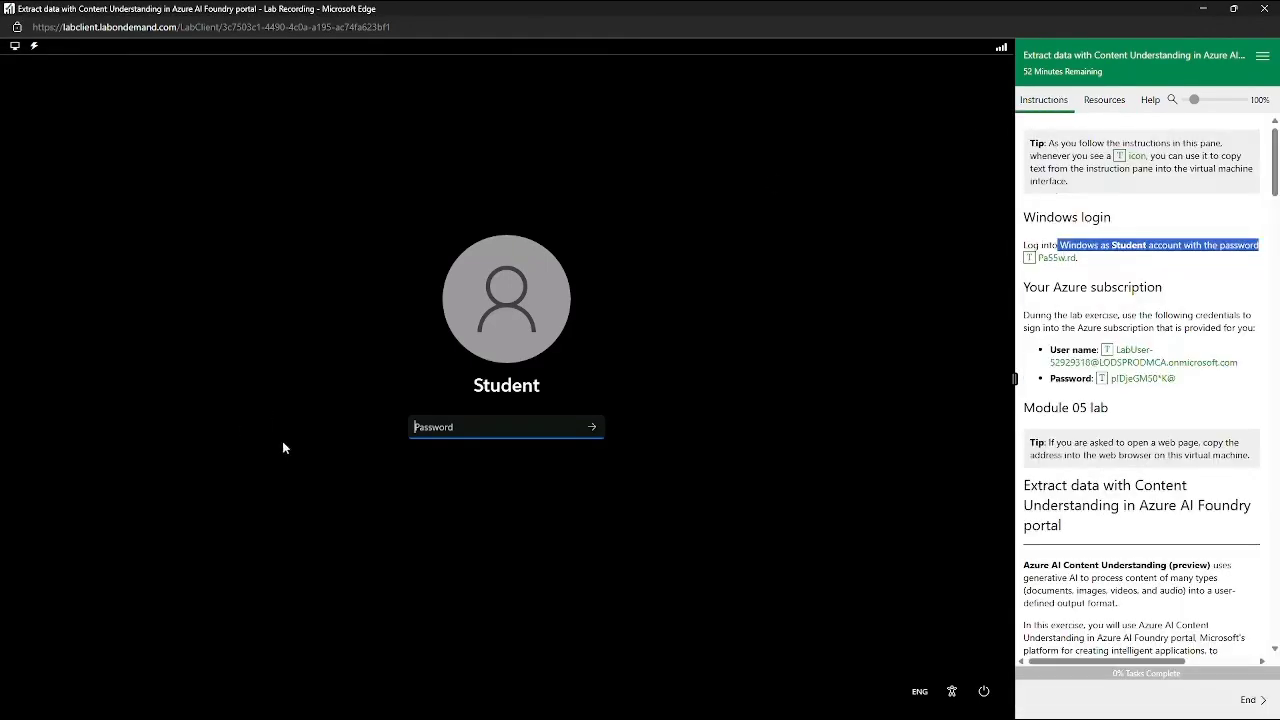
pyautogui.click(458, 426)
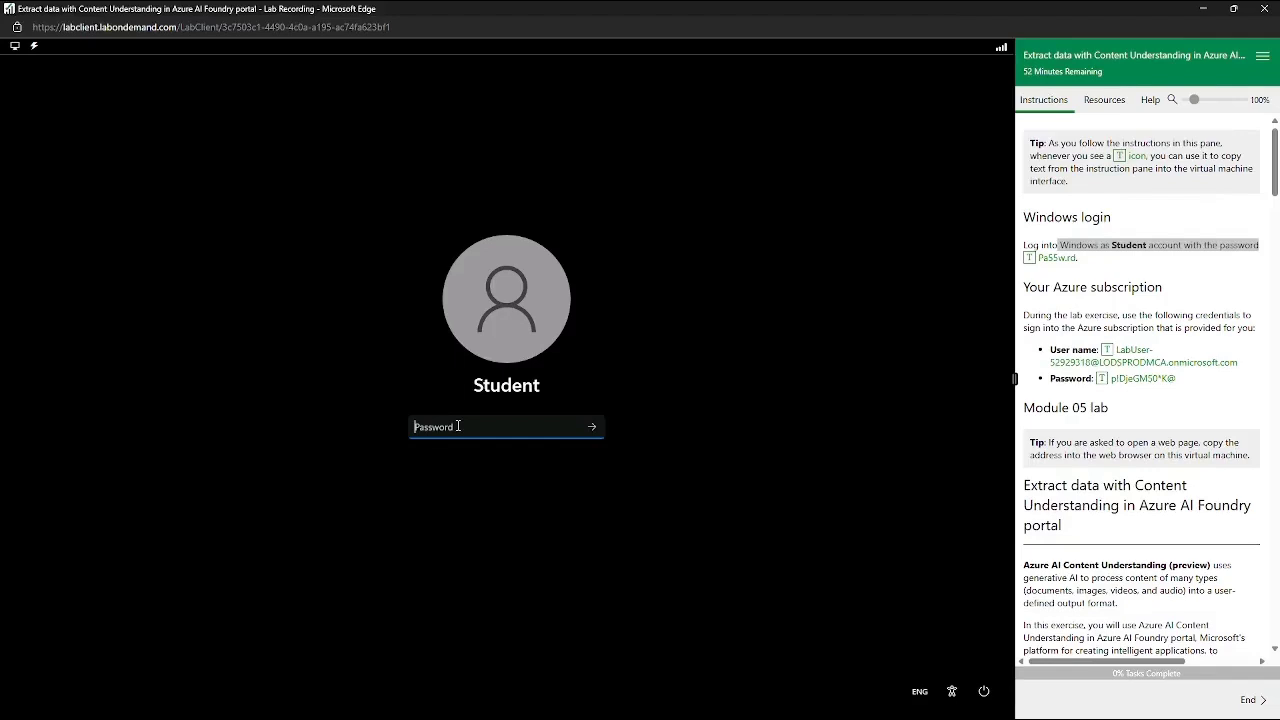
pyautogui.click(1029, 258)
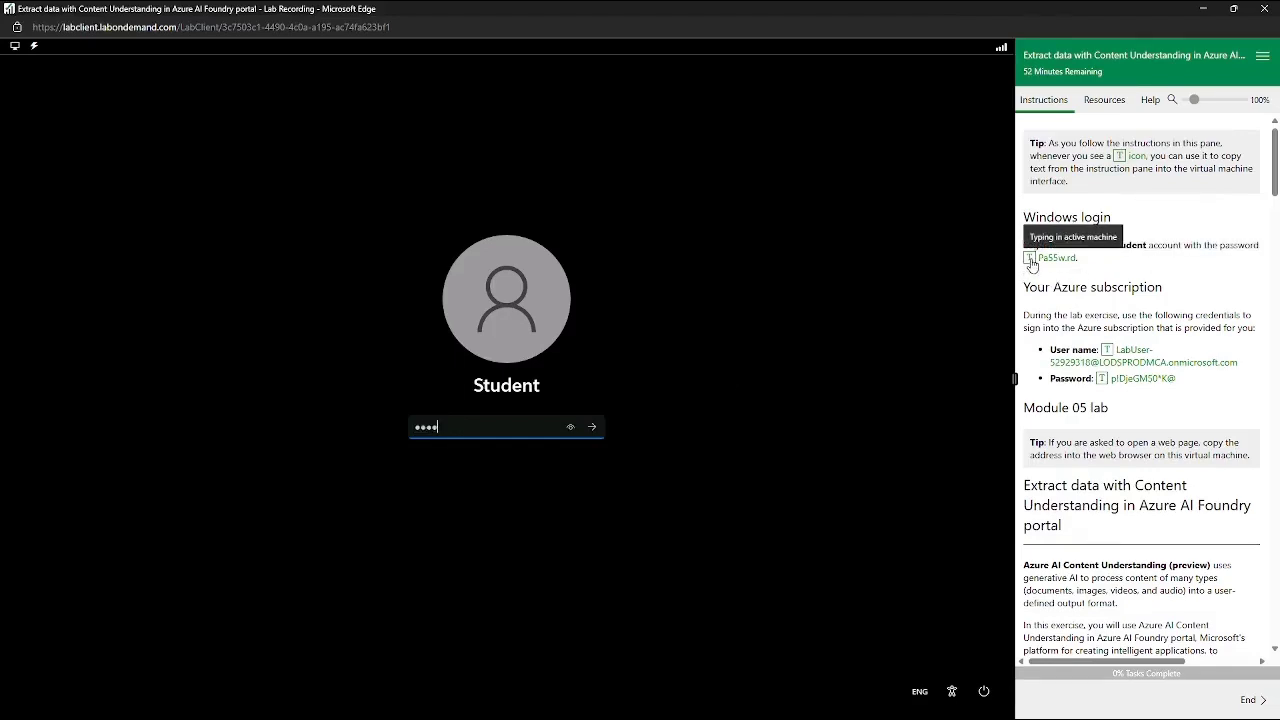
pyautogui.click(593, 427)
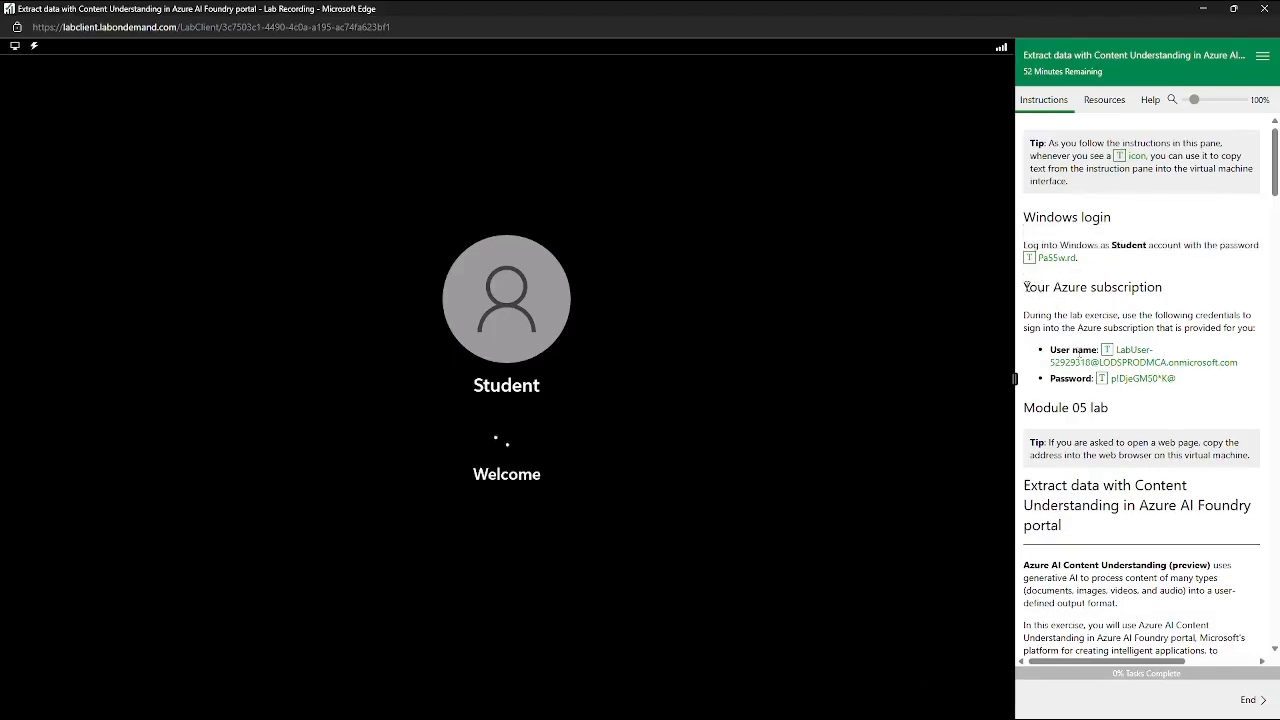
pyautogui.moveTo(1025, 286); pyautogui.dragTo(1206, 383)
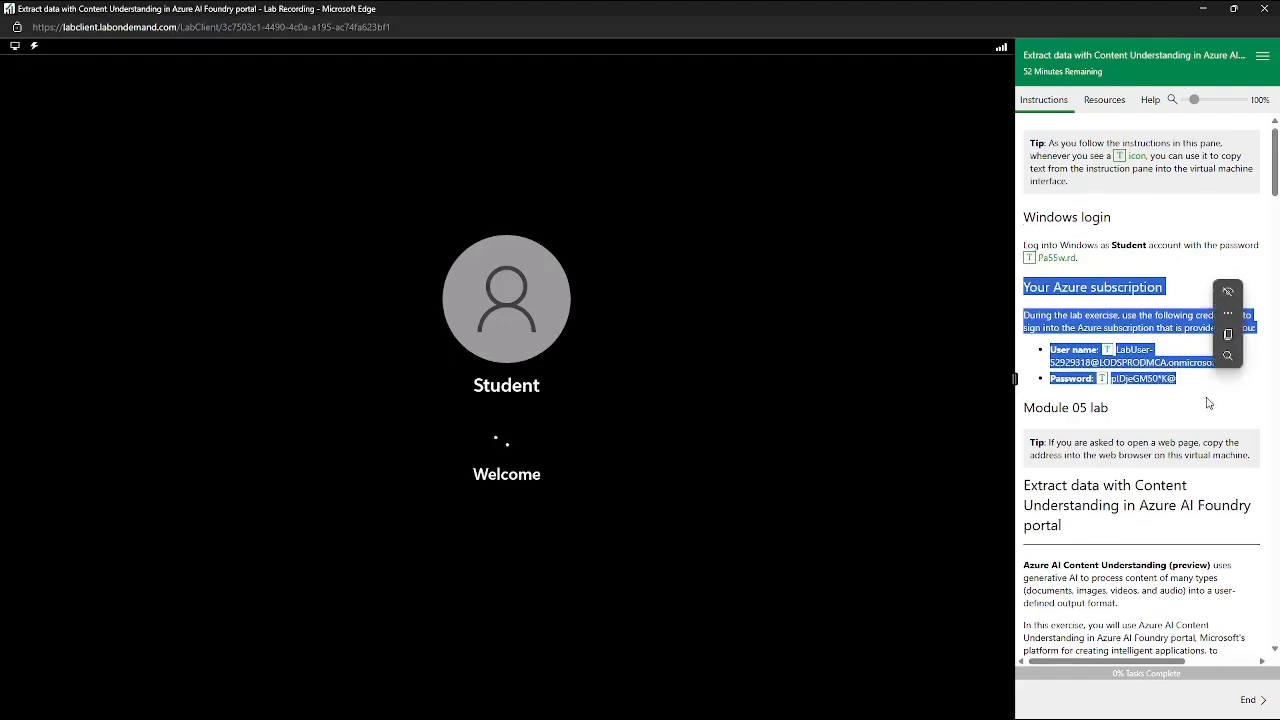
pyautogui.click(1206, 395)
pyautogui.click(1110, 106)
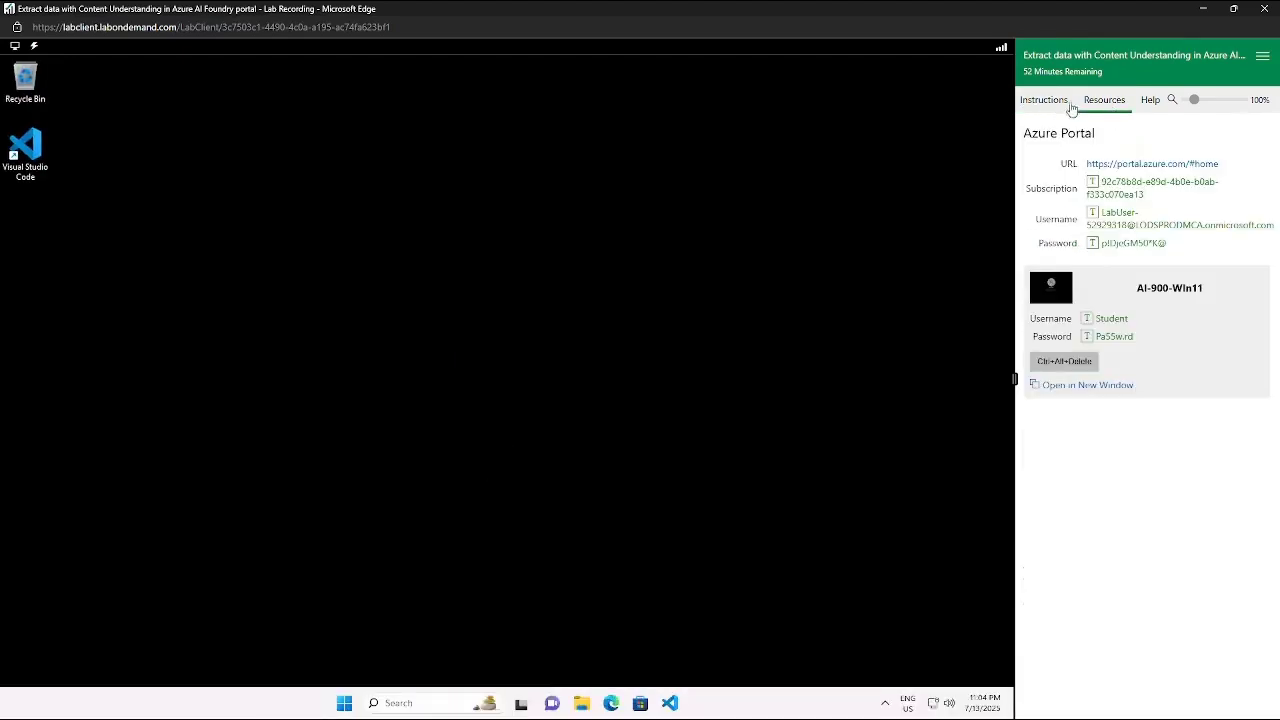
pyautogui.click(1058, 104)
pyautogui.scroll(-3, 1203, 468)
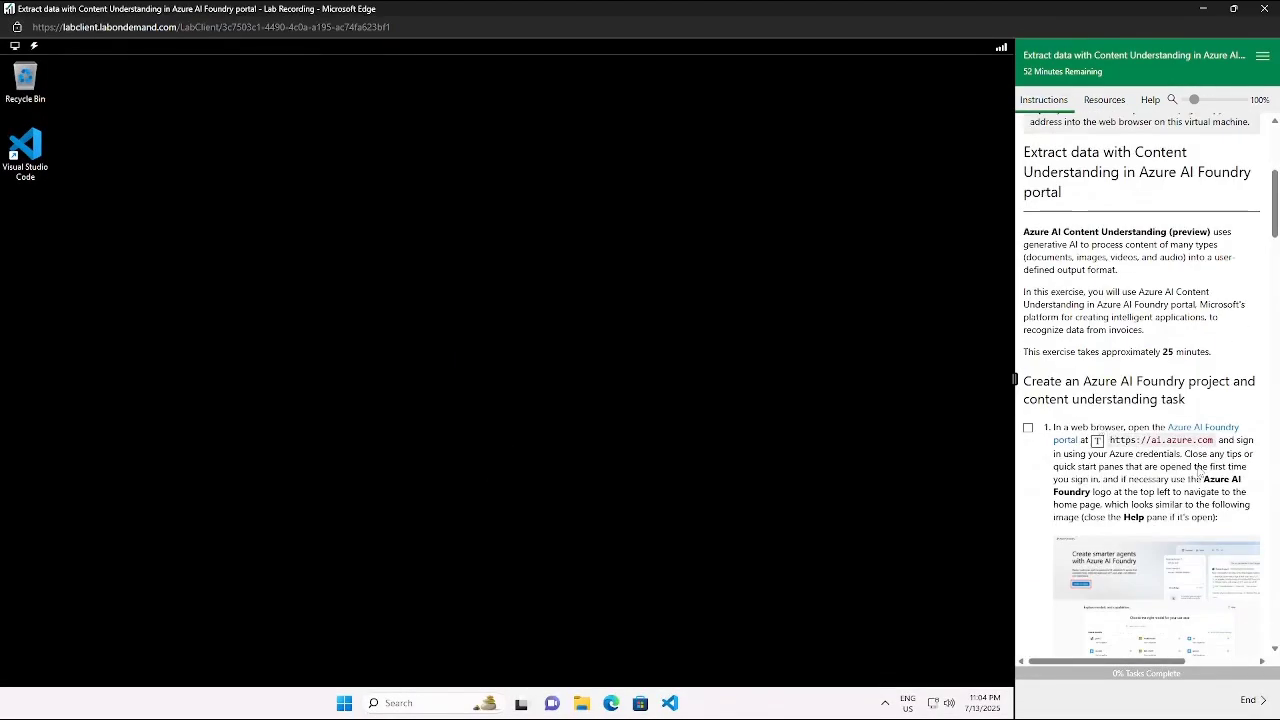
pyautogui.click(1028, 428)
pyautogui.click(612, 703)
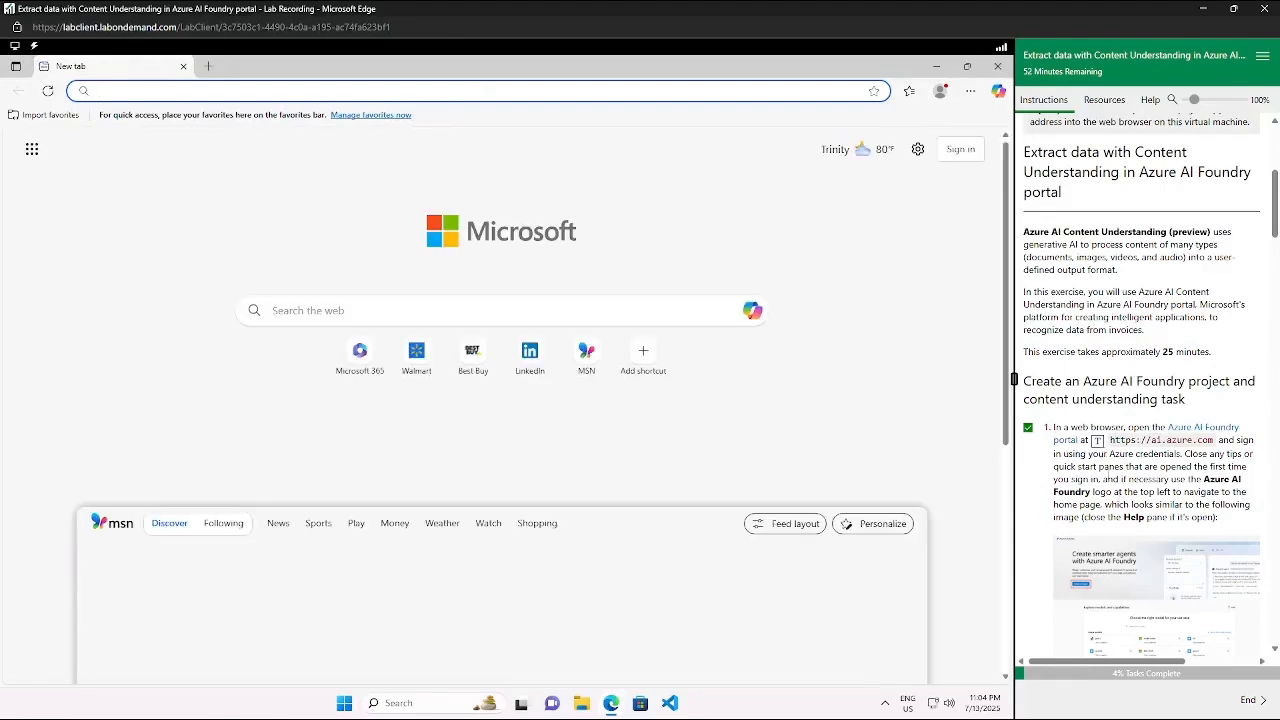
pyautogui.click(1097, 441)
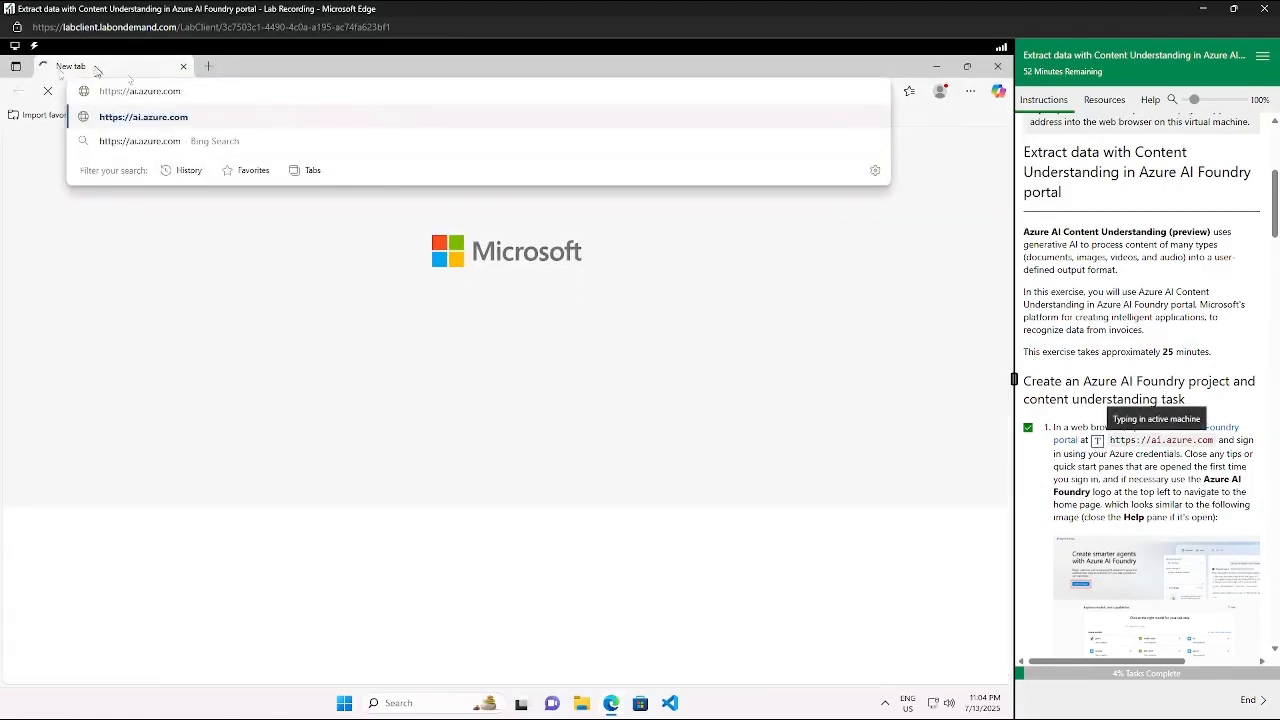
pyautogui.press('Return')
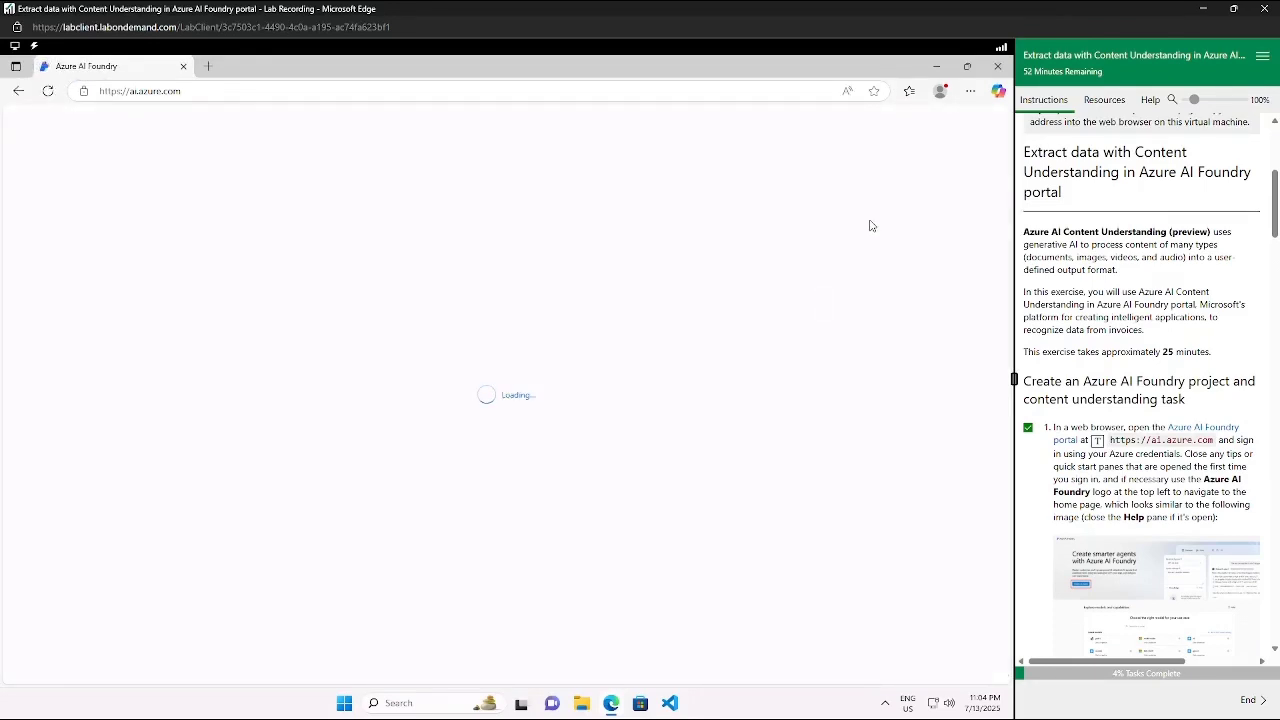
pyautogui.click(958, 124)
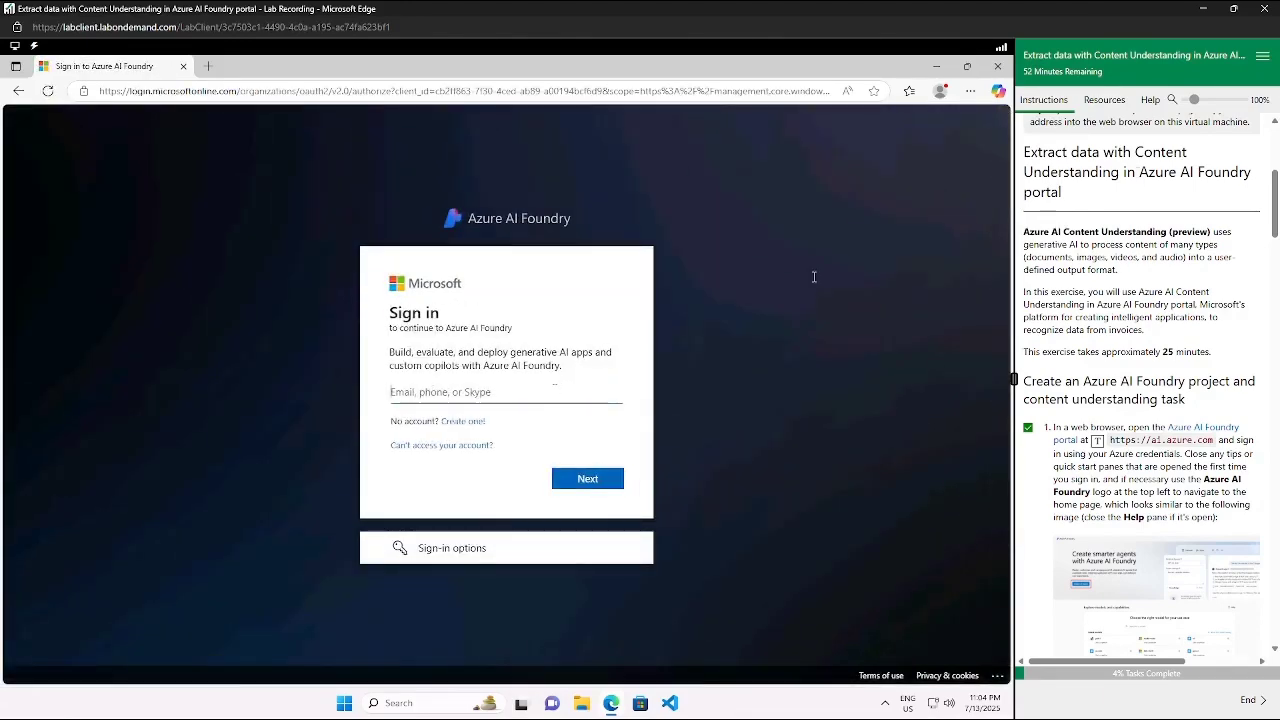
# Sign in with the lab's Azure username and password without saving the password, and dismiss the Chat with Foundry Agent tip
pyautogui.click(1112, 100)
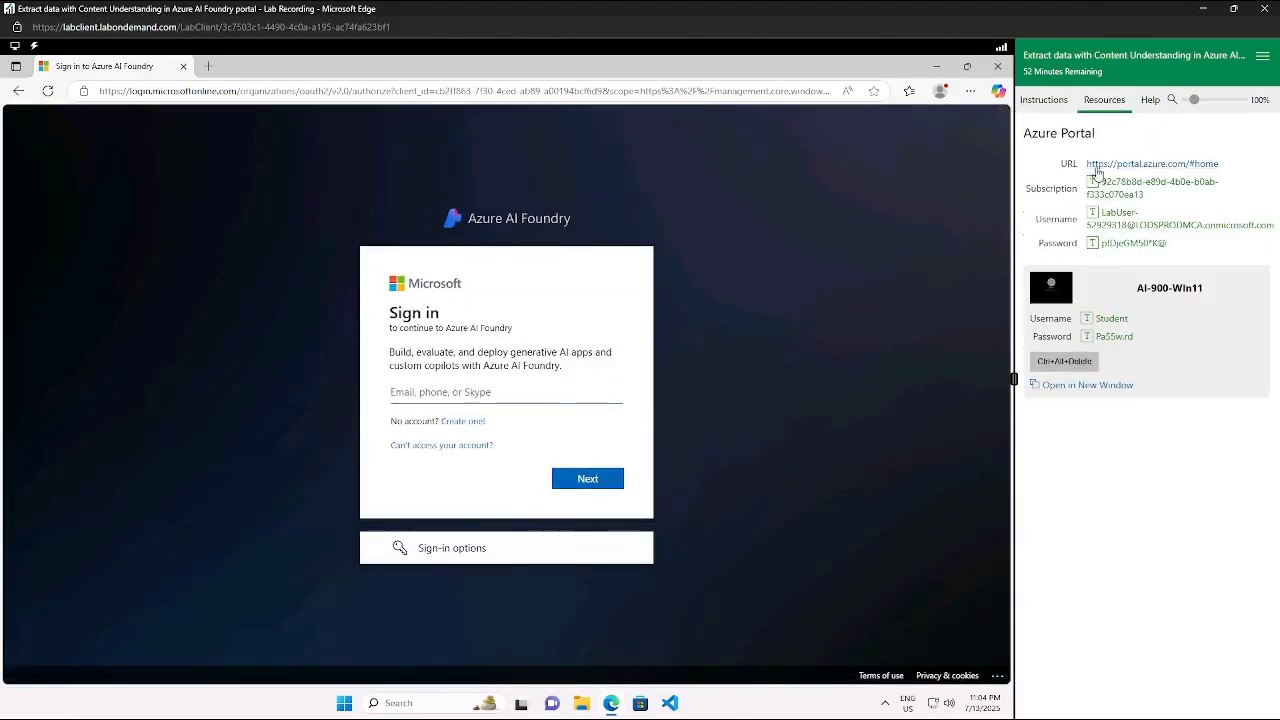
pyautogui.moveTo(1027, 218); pyautogui.dragTo(1078, 220)
pyautogui.click(1095, 213)
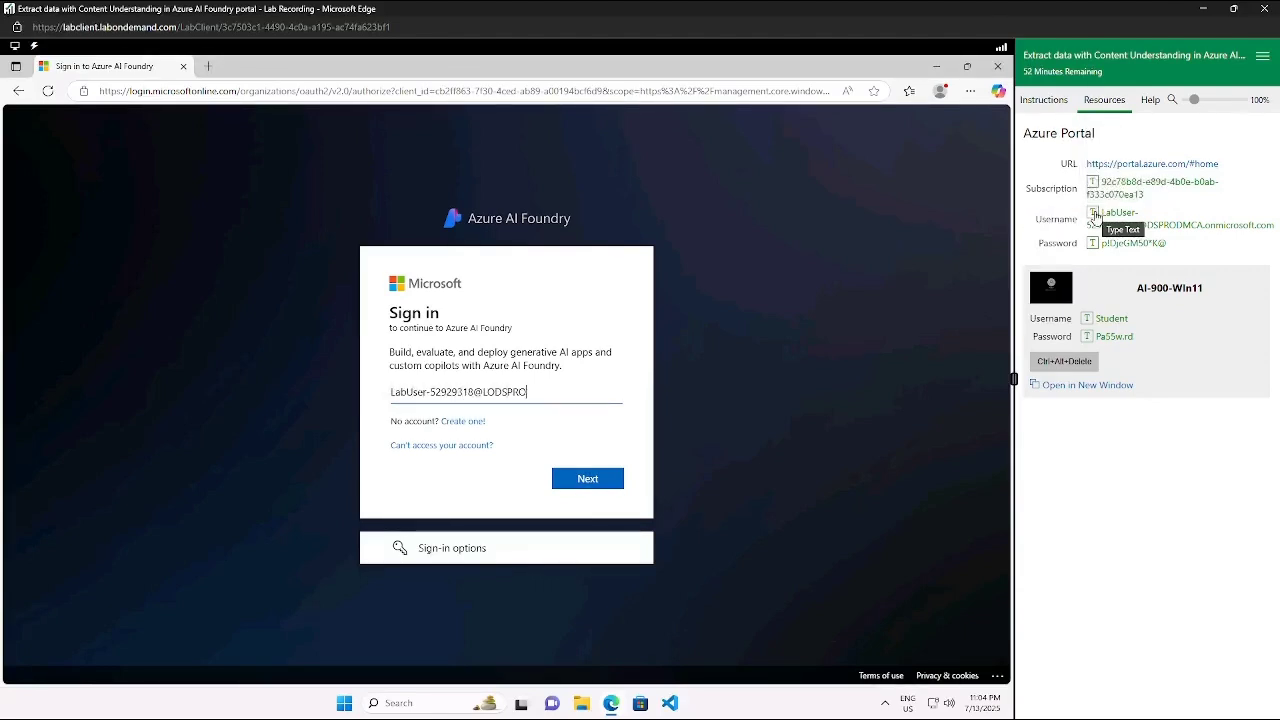
pyautogui.click(594, 486)
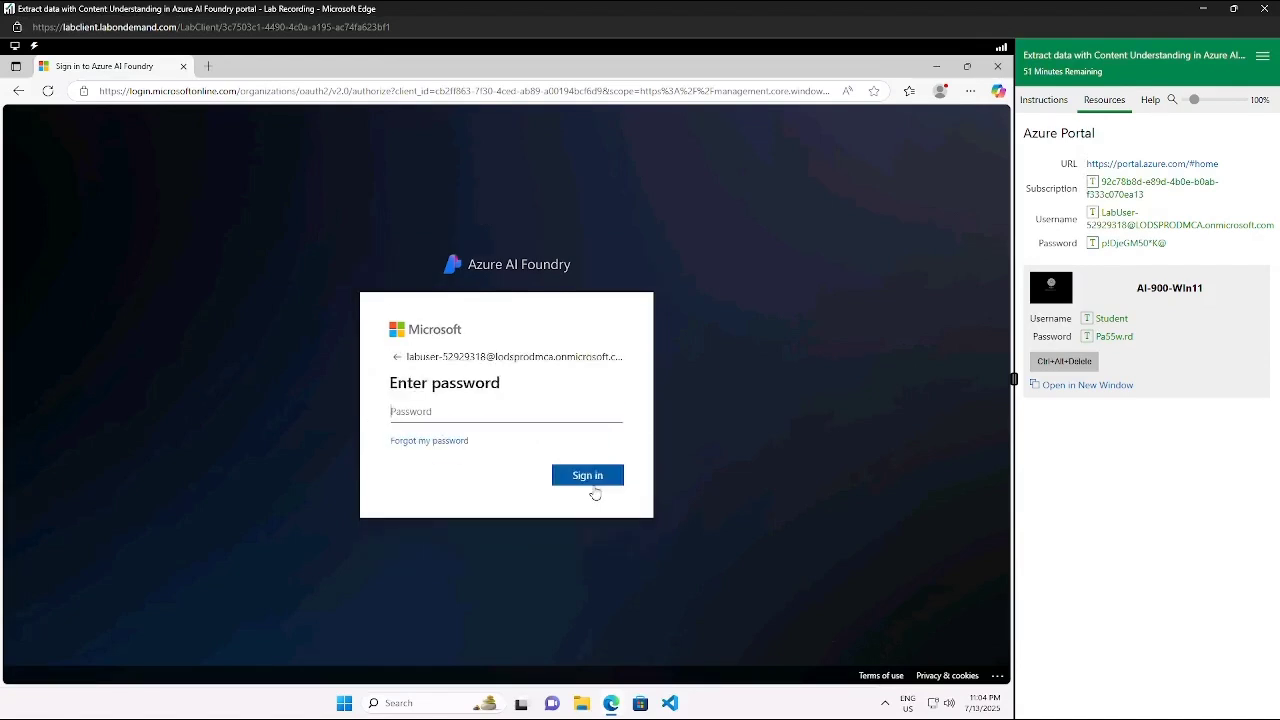
pyautogui.click(1093, 247)
pyautogui.click(606, 482)
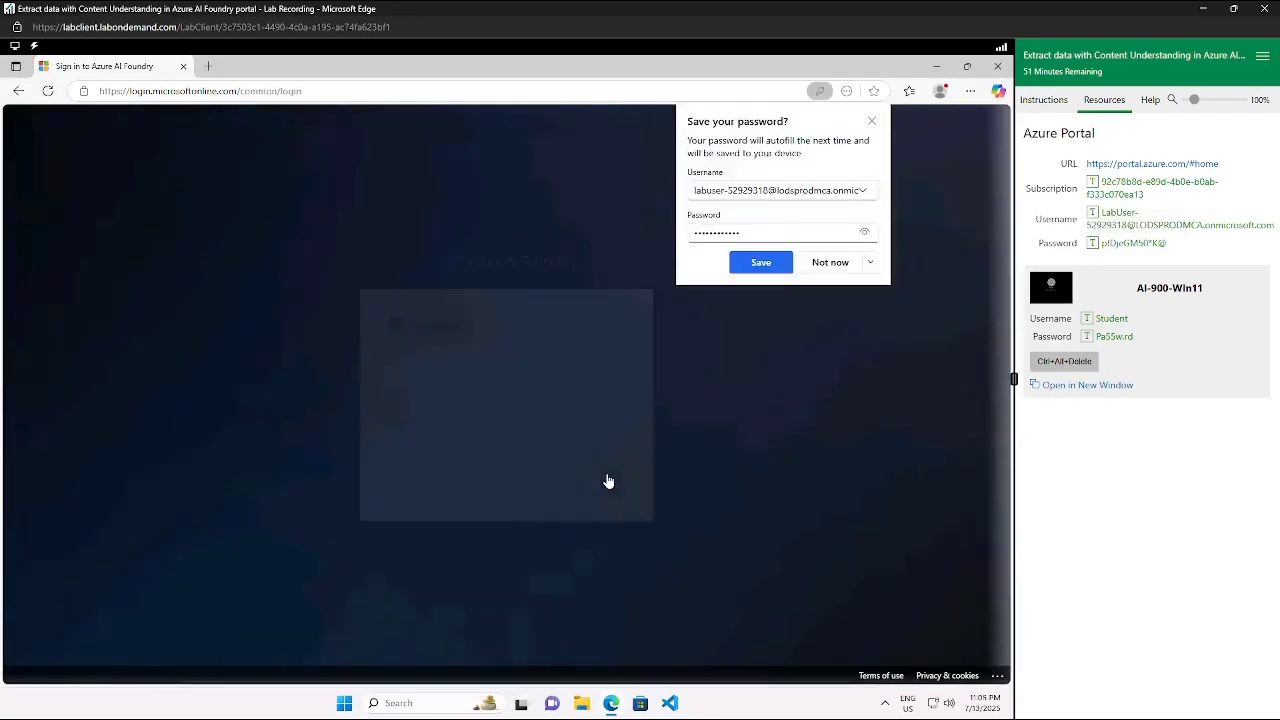
pyautogui.click(830, 262)
pyautogui.click(588, 482)
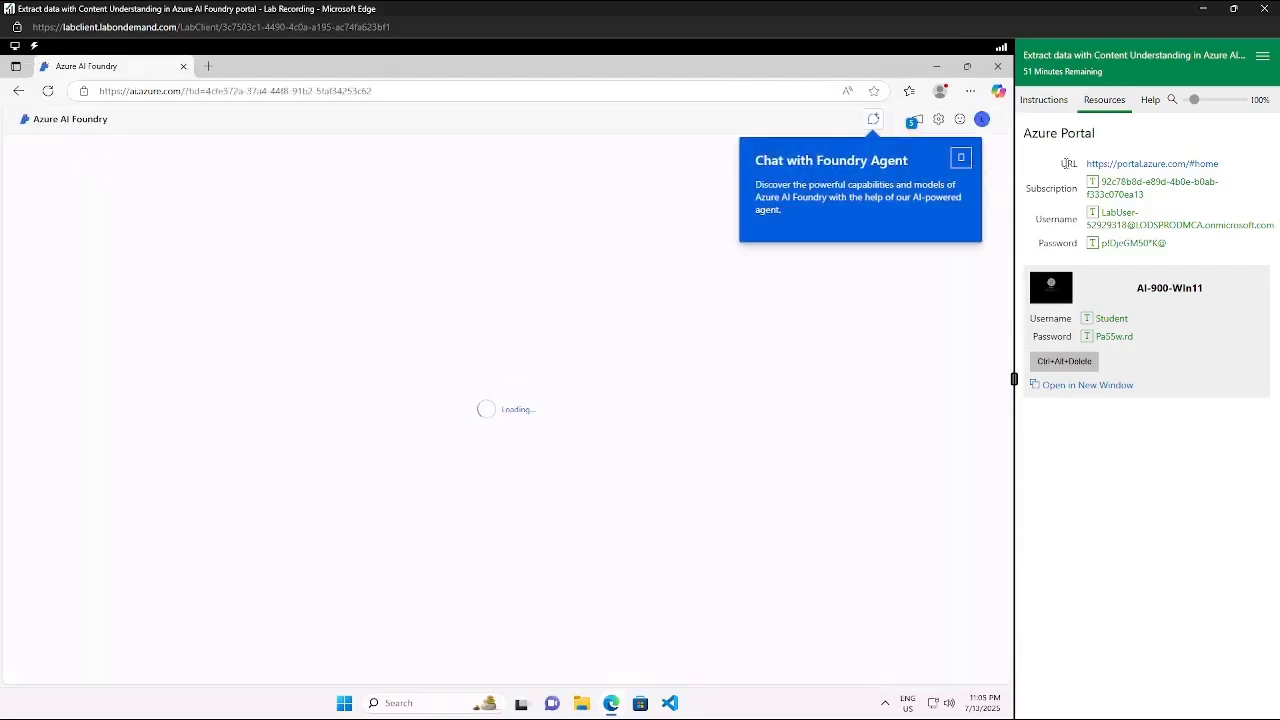
pyautogui.click(960, 157)
# Read the Cloudslice preparation steps in the lab instructions that are required before Step 2
pyautogui.click(1062, 106)
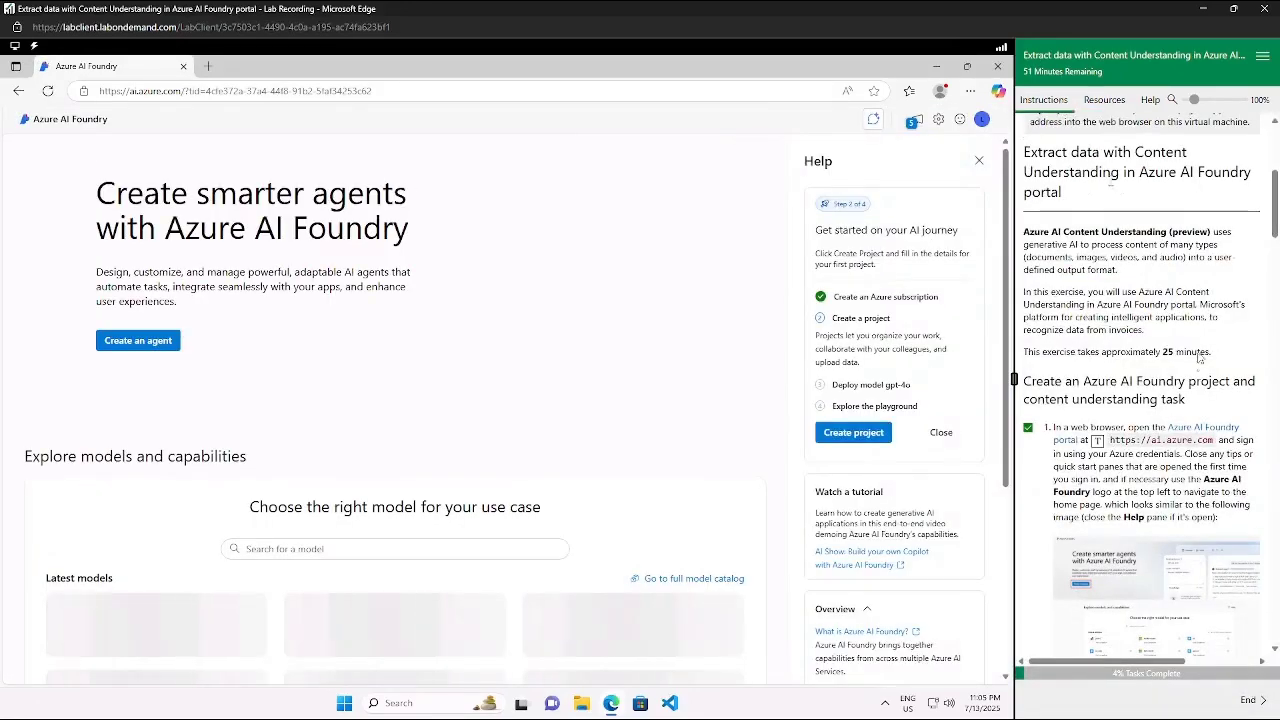
pyautogui.scroll(-3, 1072, 447)
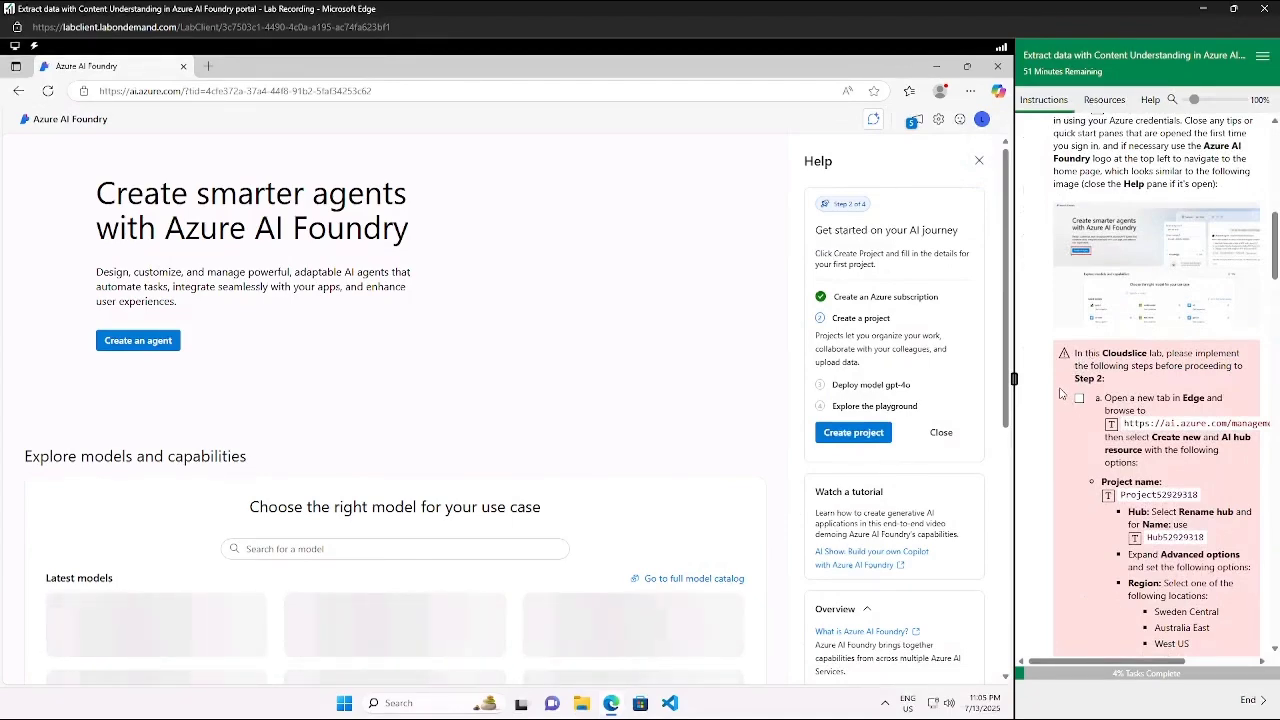
pyautogui.scroll(-4, 1060, 380)
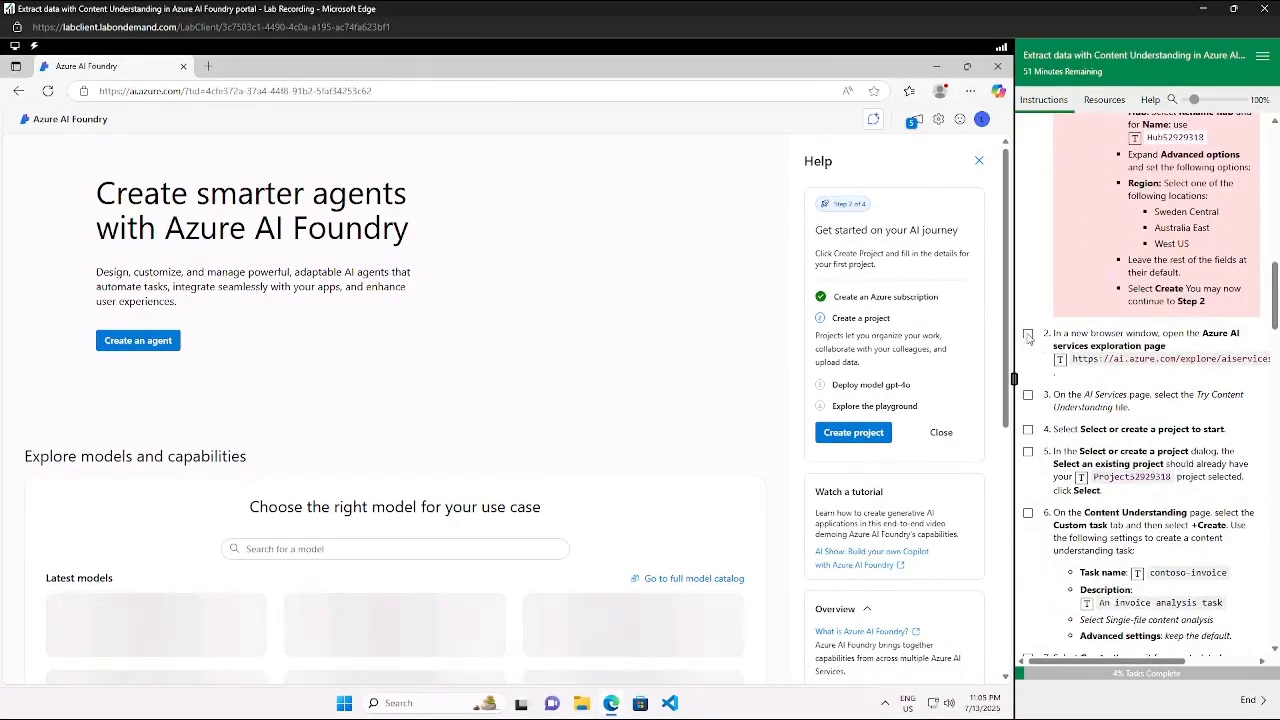
pyautogui.scroll(4, 1060, 400)
pyautogui.scroll(-1, 1064, 516)
pyautogui.scroll(2, 1066, 578)
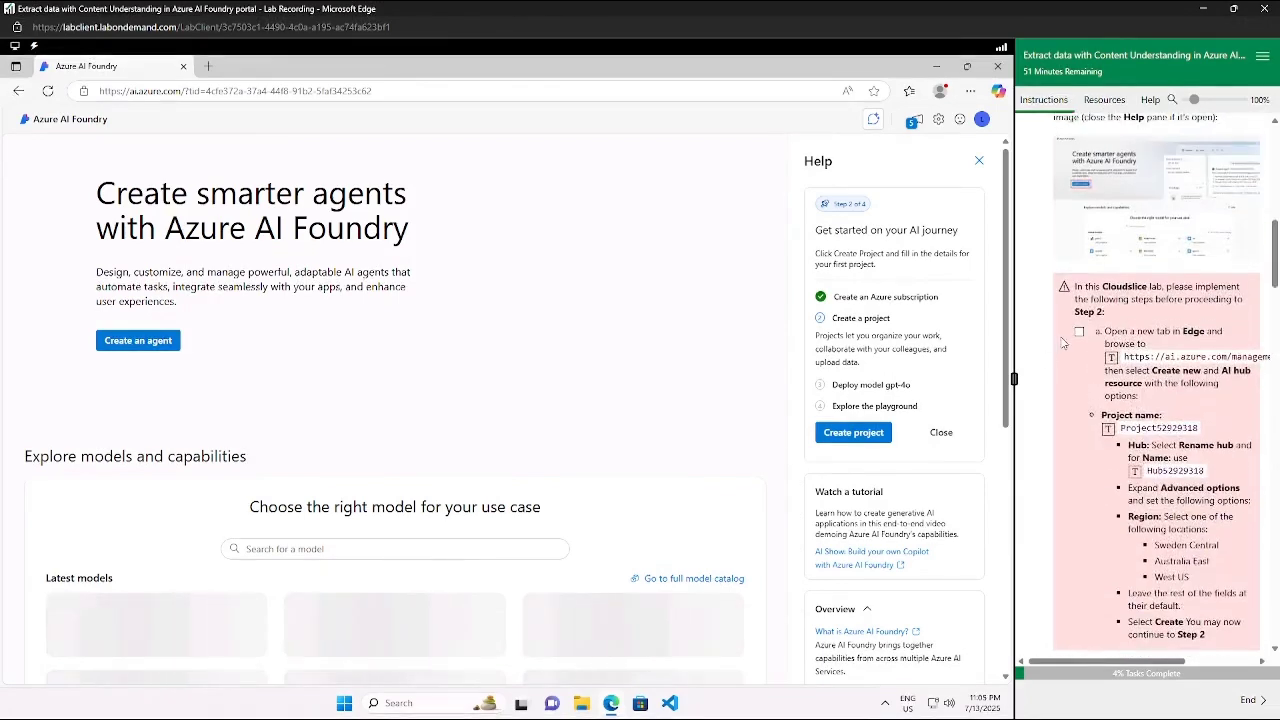
pyautogui.moveTo(1076, 286); pyautogui.dragTo(1108, 313)
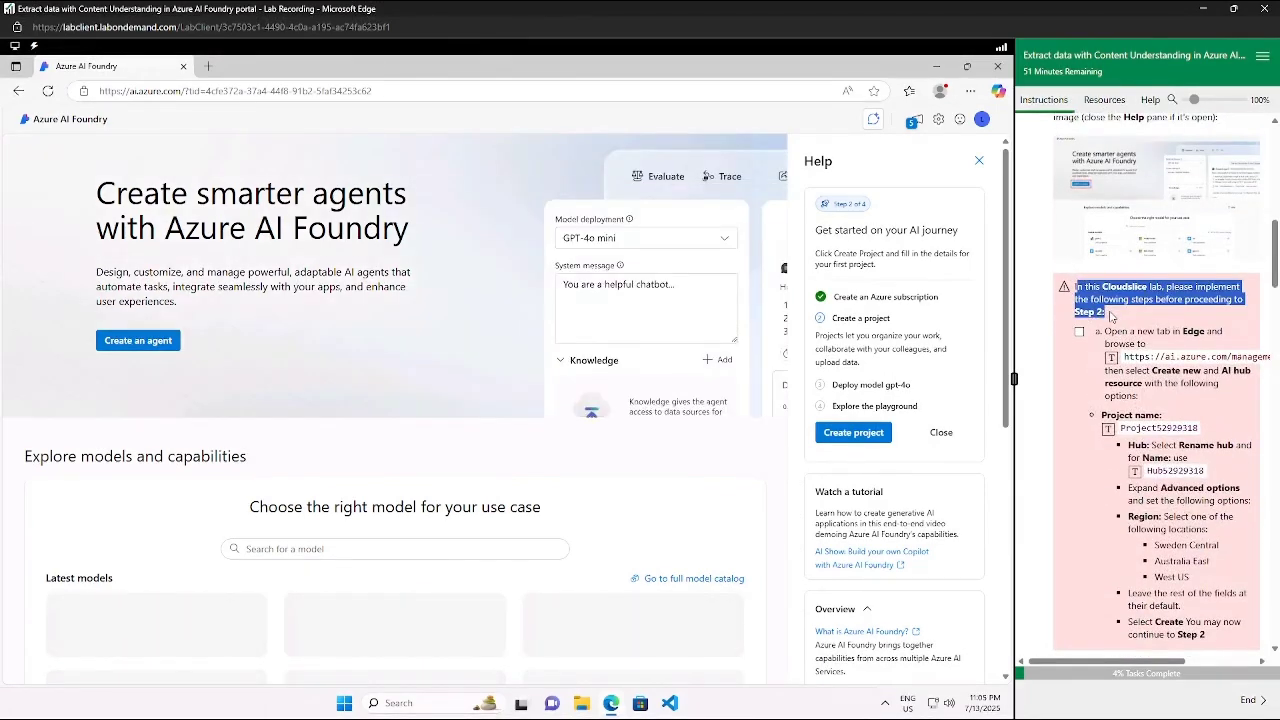
pyautogui.click(1068, 372)
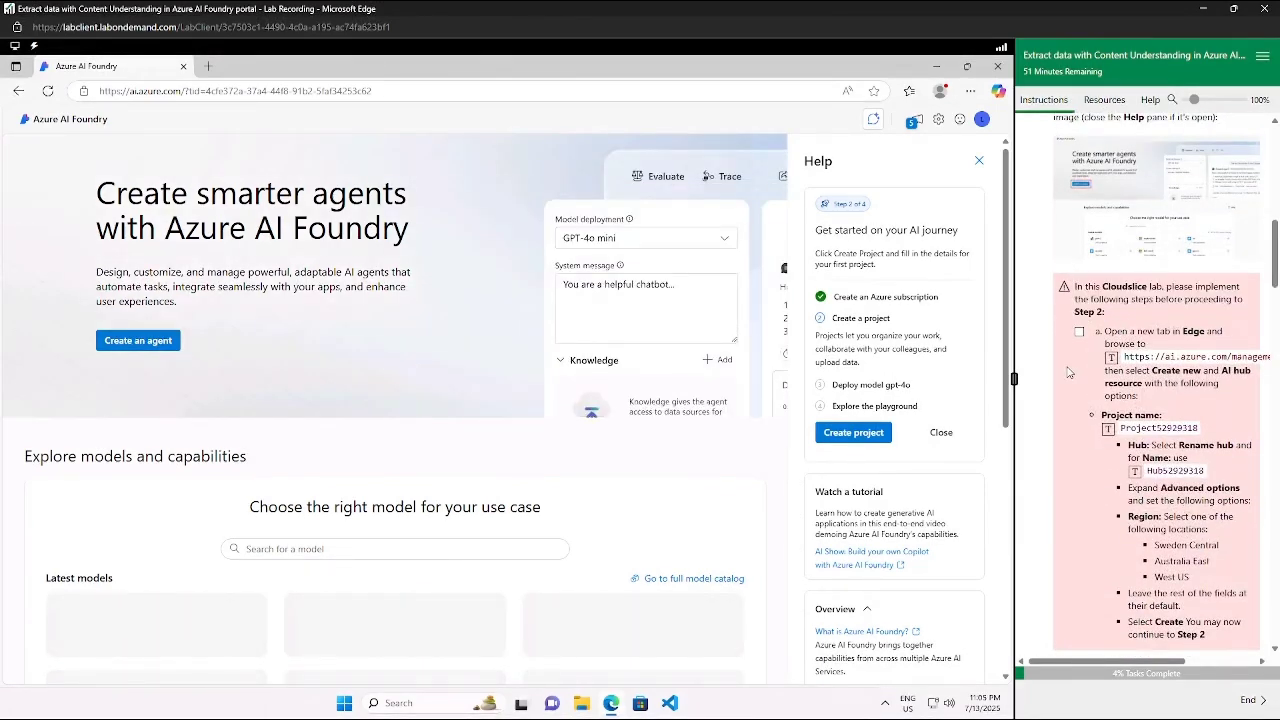
pyautogui.moveTo(1158, 333); pyautogui.dragTo(1207, 333)
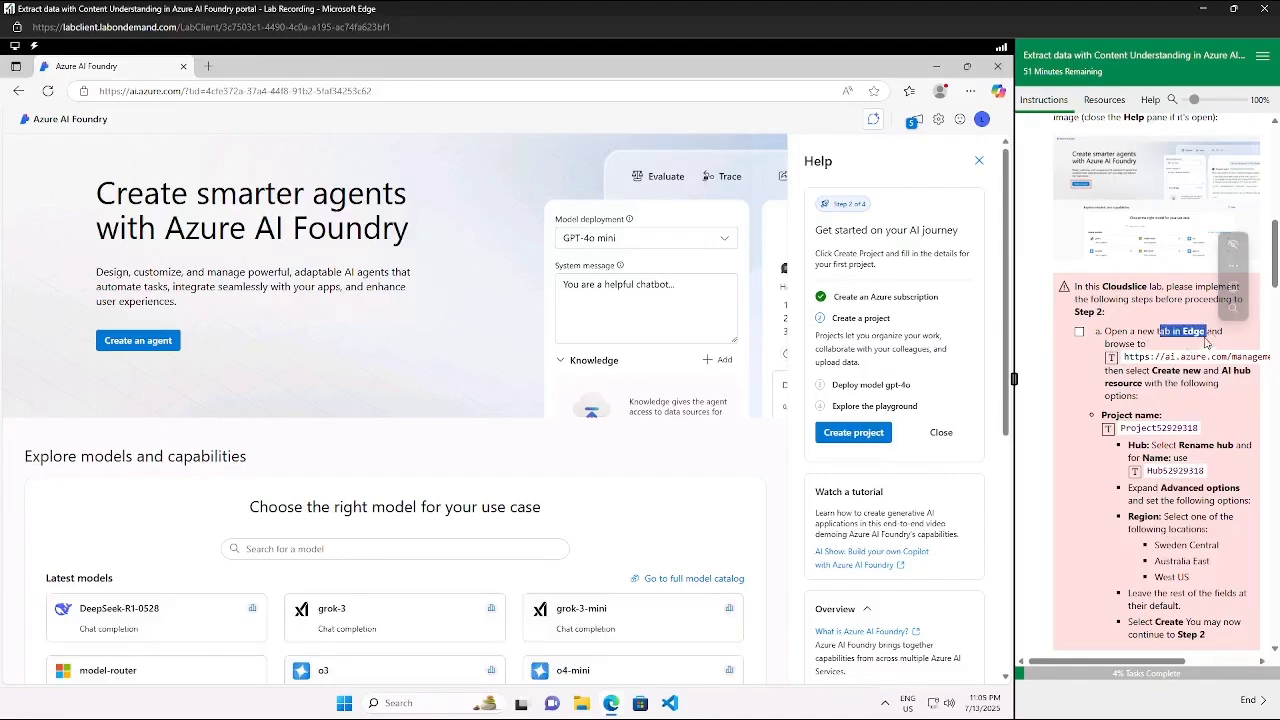
pyautogui.click(208, 66)
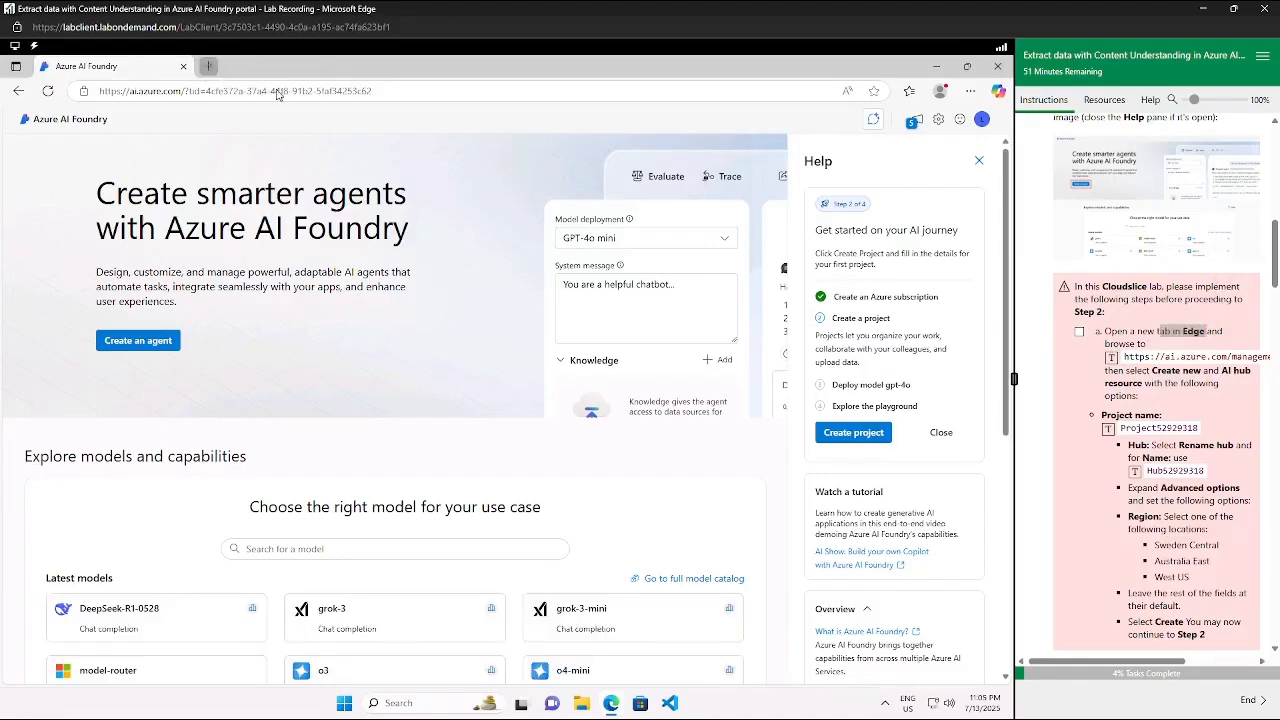
pyautogui.click(1111, 358)
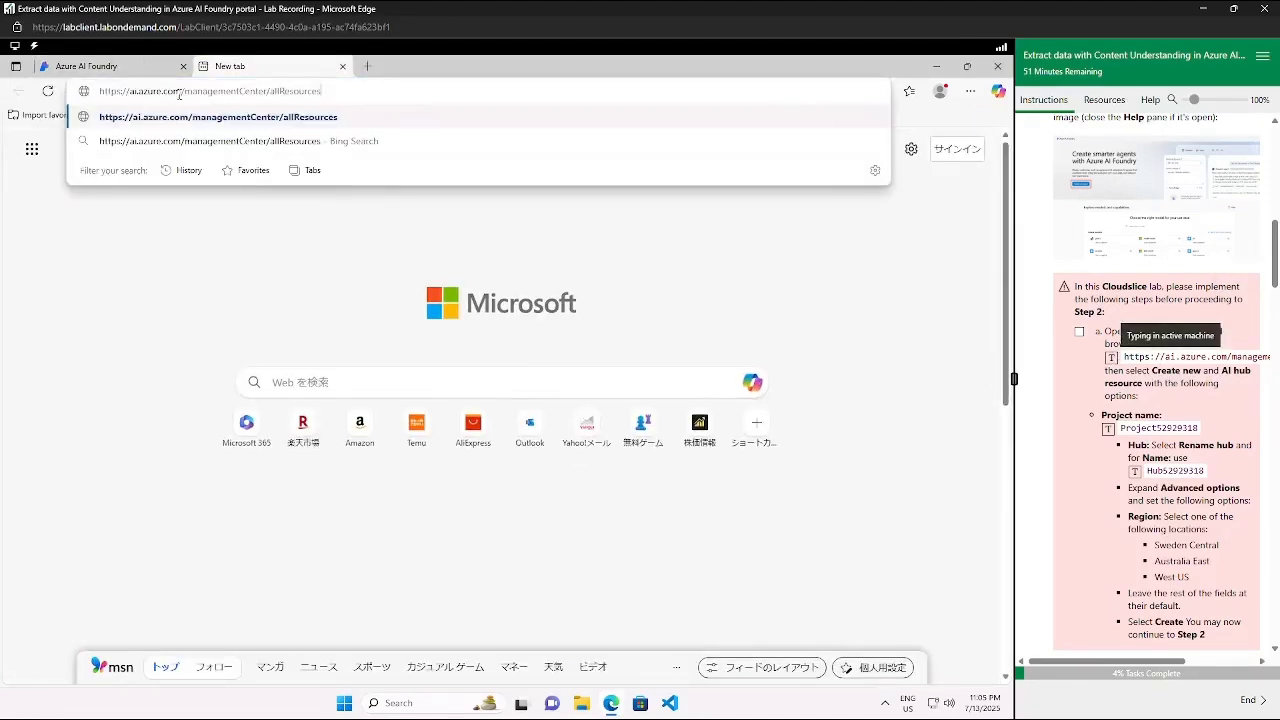
pyautogui.press('Return')
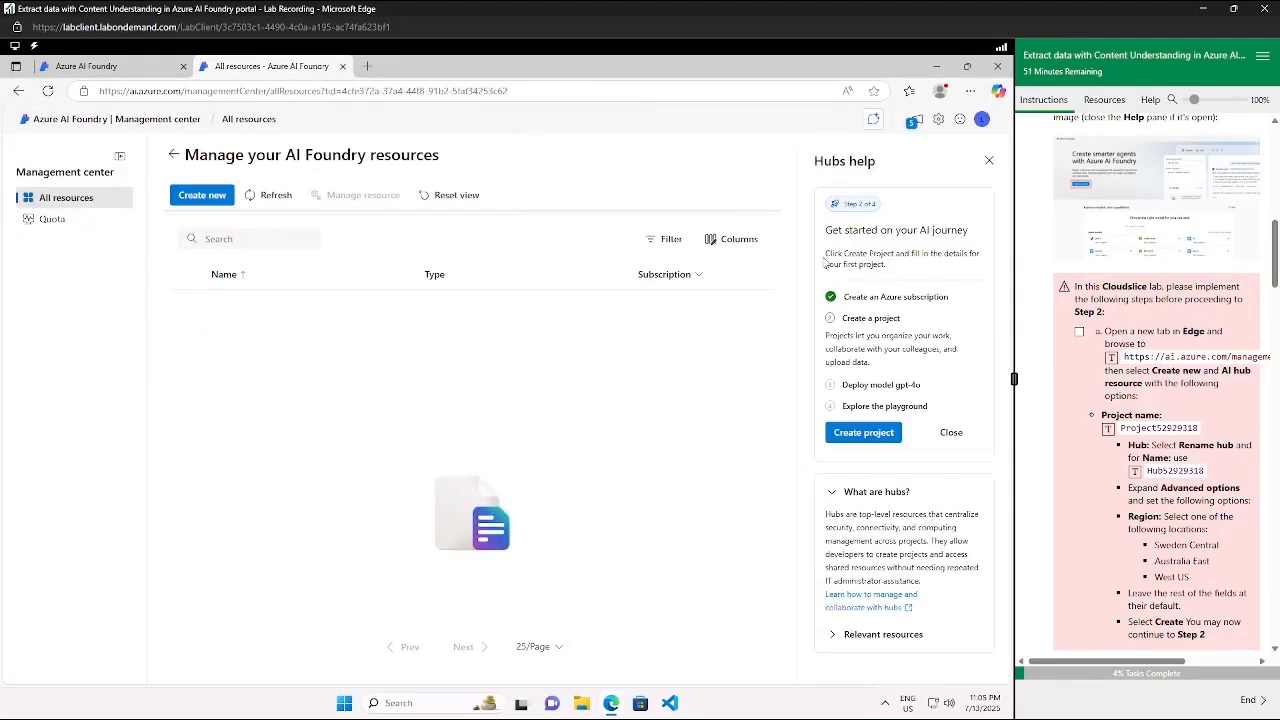
pyautogui.doubleClick(1125, 287)
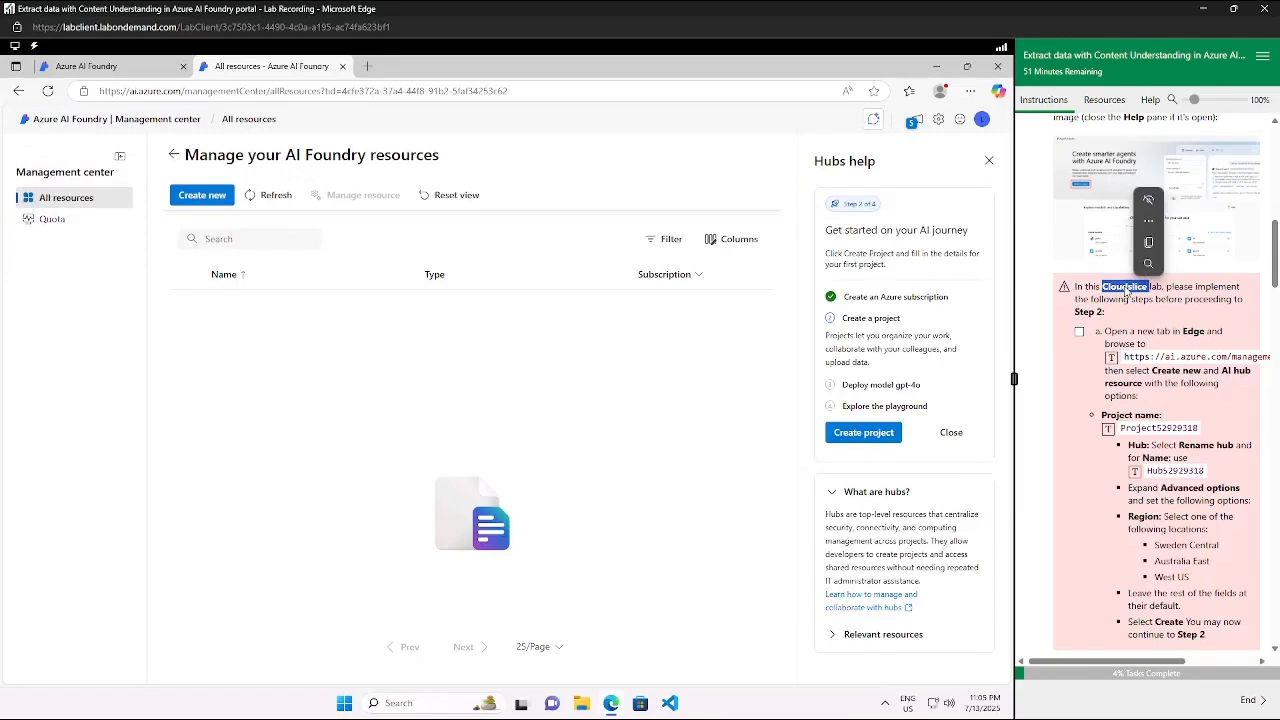
pyautogui.click(1080, 336)
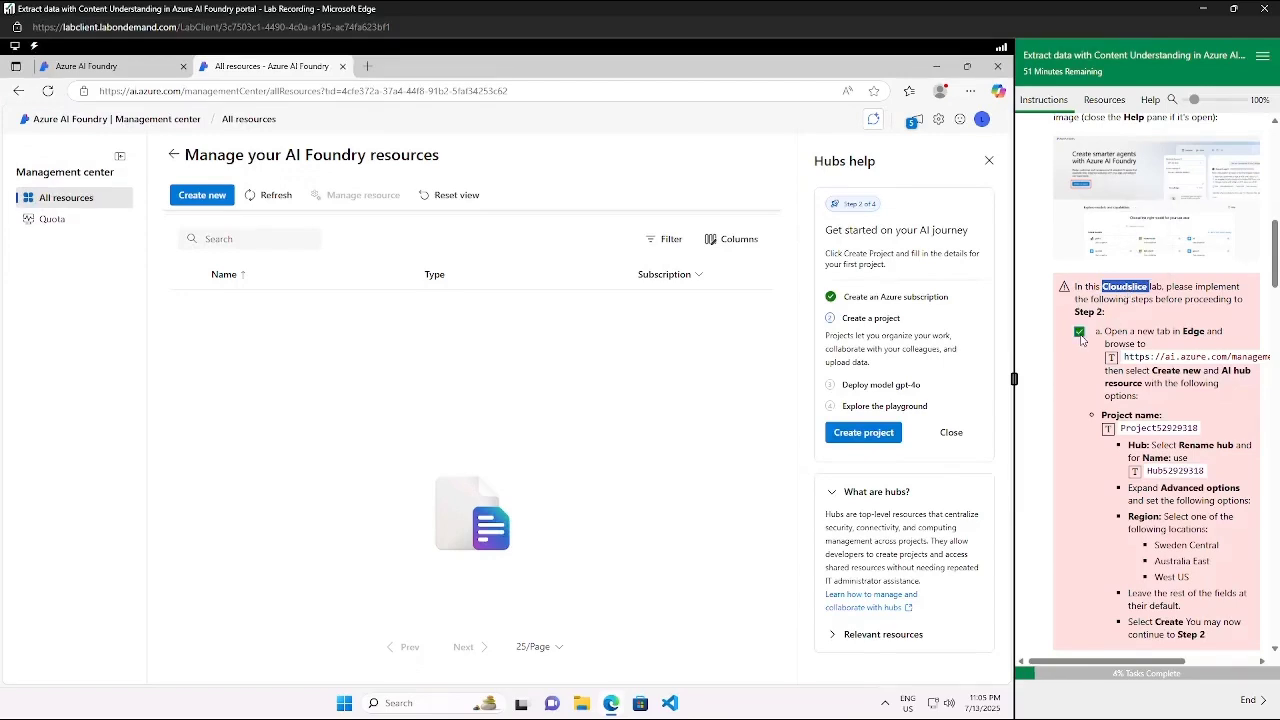
# Start a new project with the AI hub resource type and name it Project52929318
pyautogui.click(204, 196)
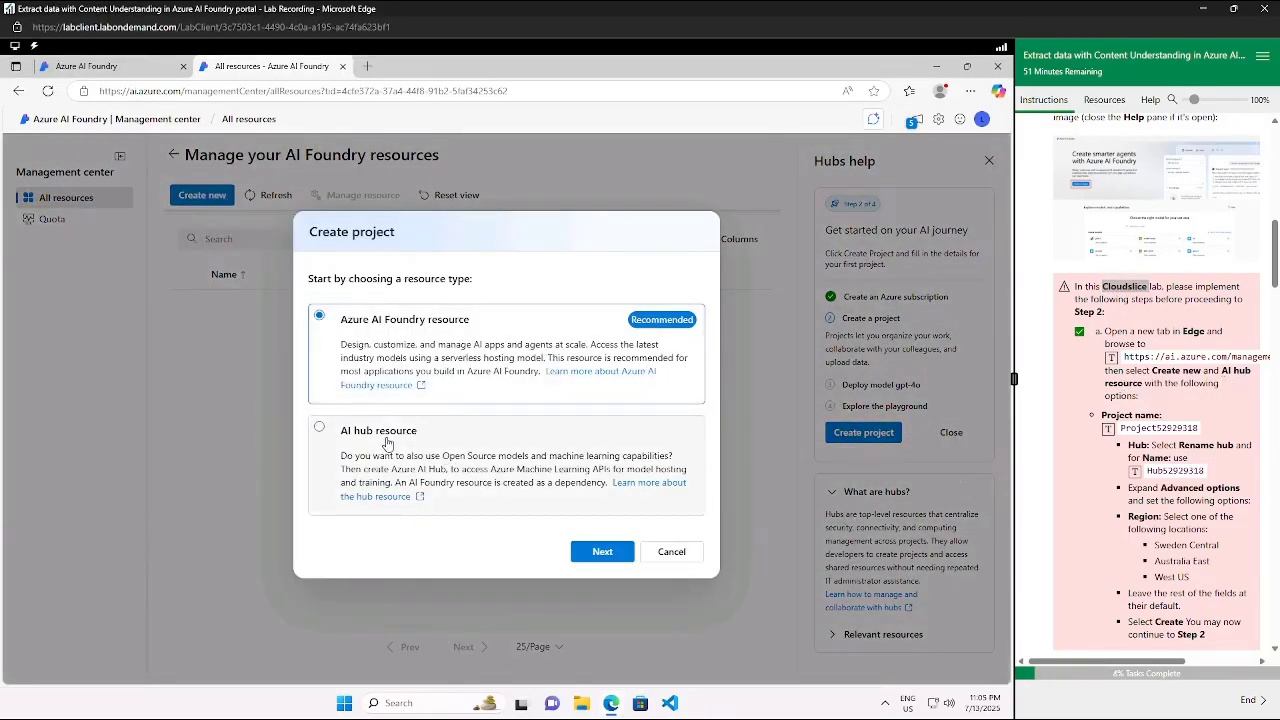
pyautogui.click(387, 443)
pyautogui.click(607, 552)
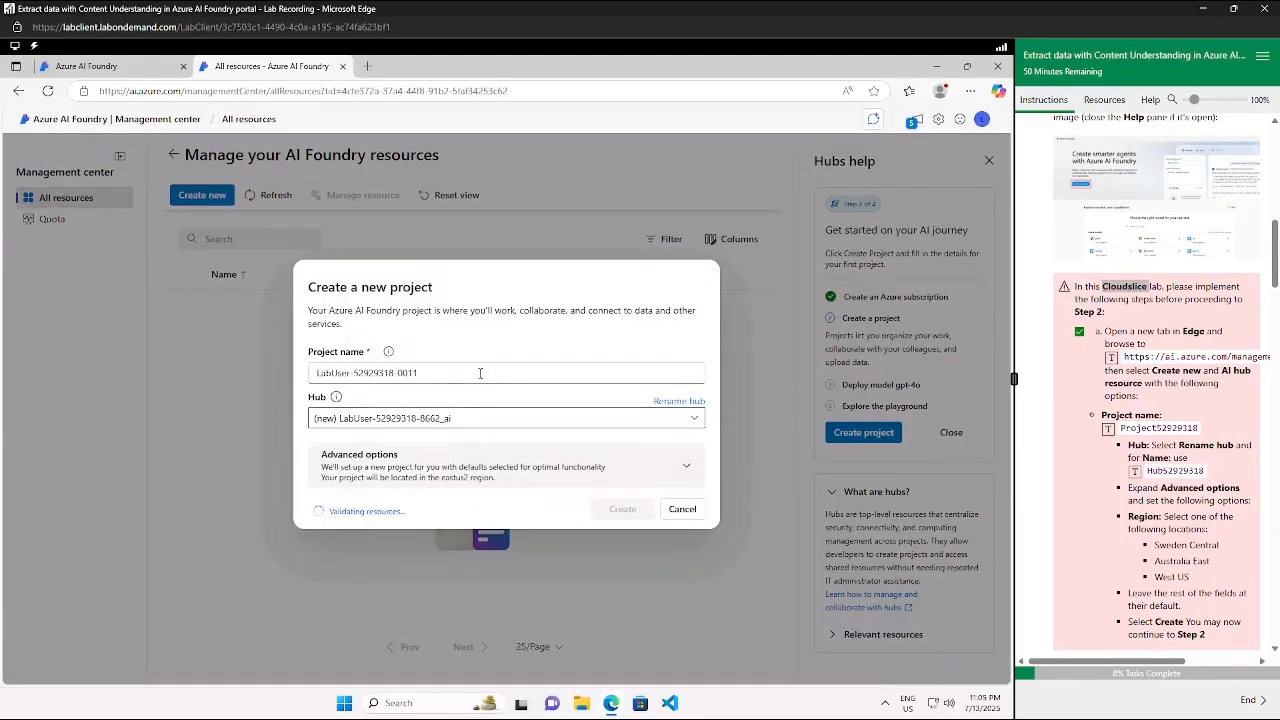
pyautogui.press('BackSpace')
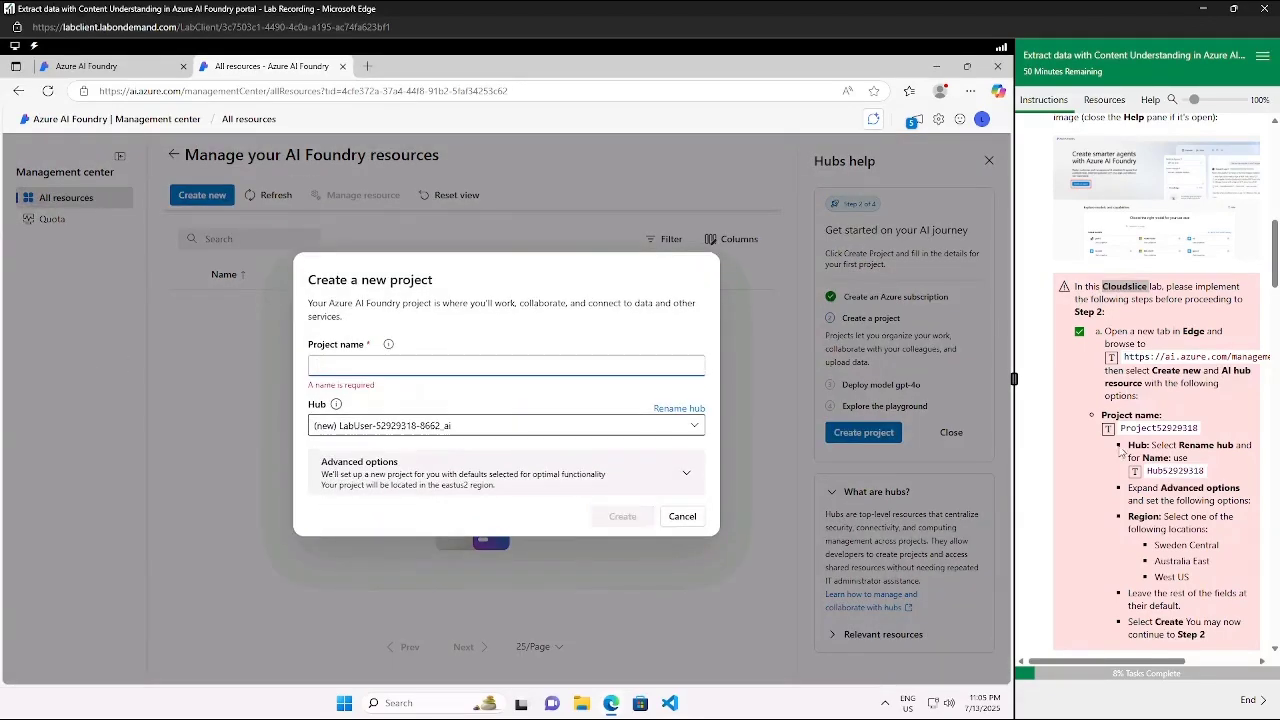
pyautogui.click(1108, 428)
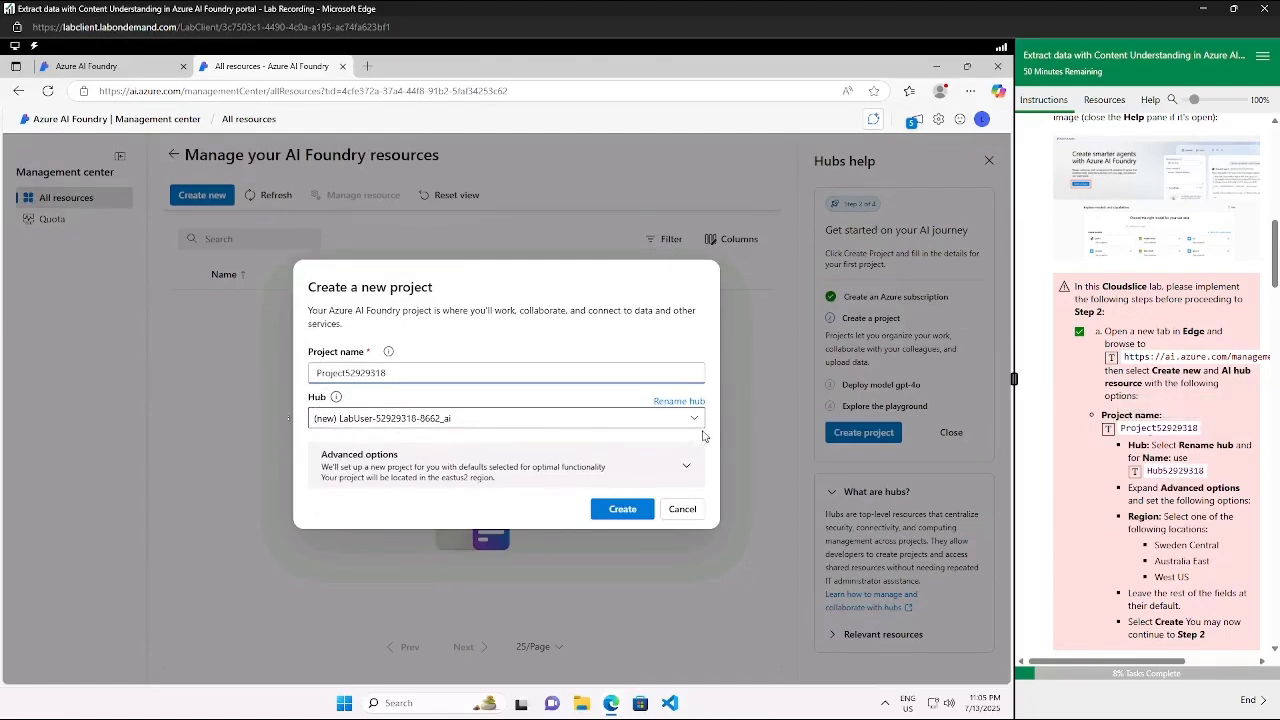
# Rename the new project's hub to Hub52929318
pyautogui.click(689, 404)
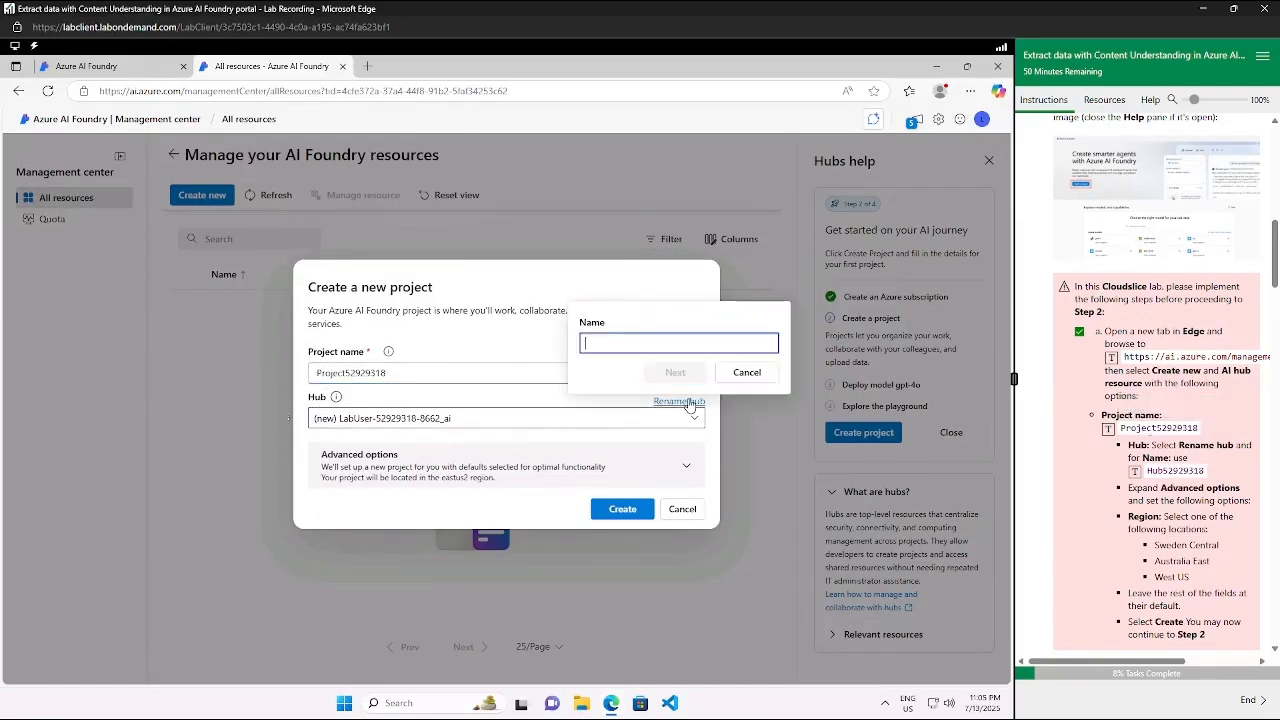
pyautogui.click(1137, 472)
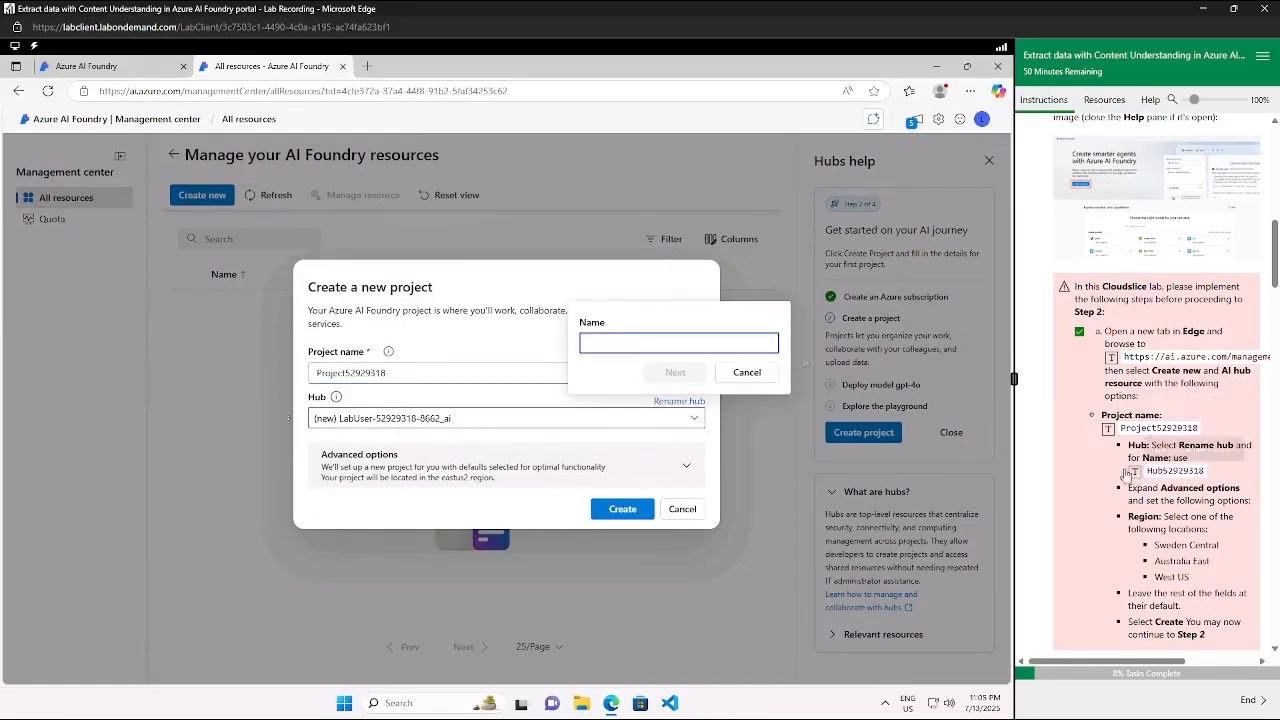
pyautogui.click(676, 373)
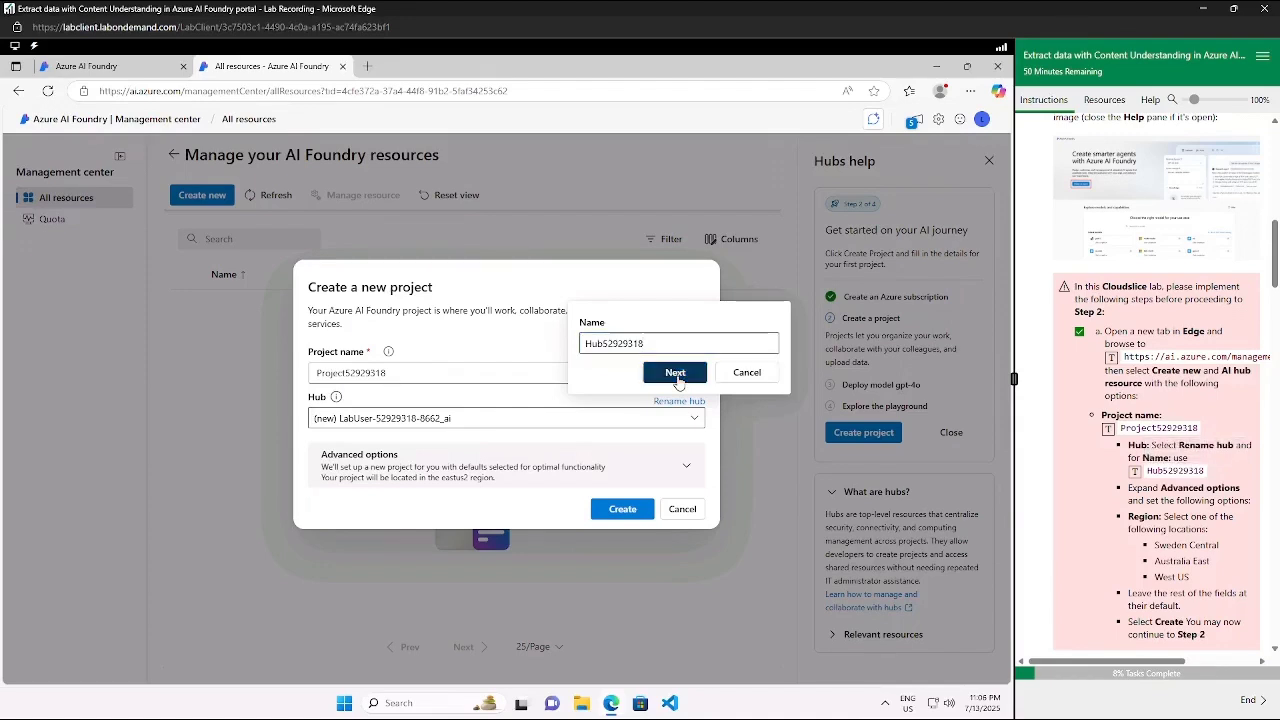
# Expand the project's advanced options and keep the lab's MOC subscription and the new resource group rg-Project52929318
pyautogui.click(686, 468)
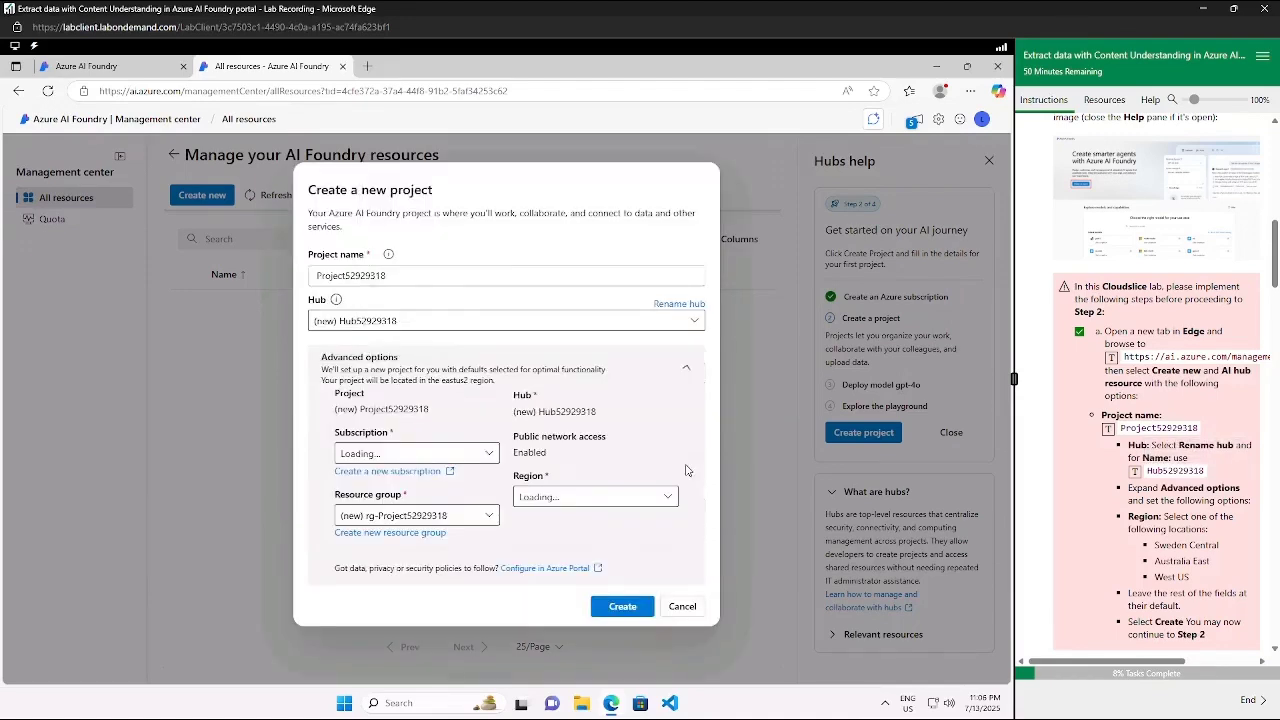
pyautogui.click(489, 453)
pyautogui.click(485, 475)
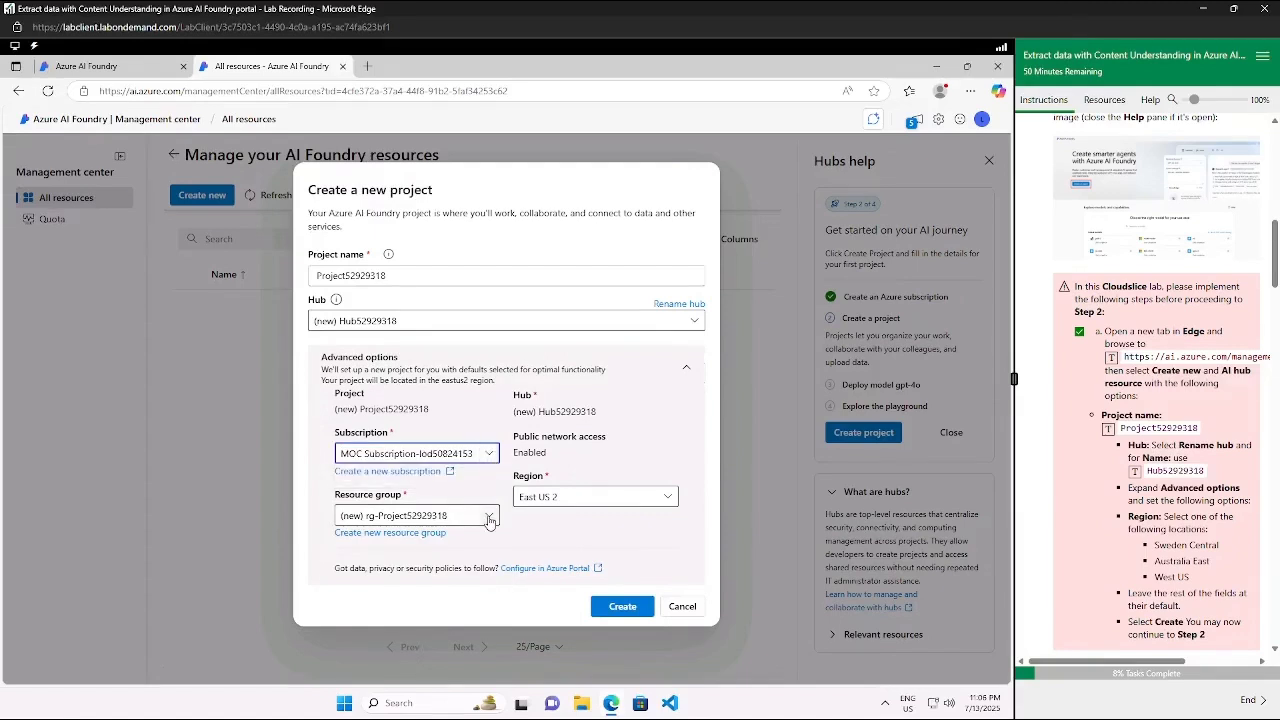
pyautogui.click(489, 517)
pyautogui.click(465, 537)
# Set the region to West US, create the project, and dismiss the introductory tour on its overview page
pyautogui.scroll(-1, 1197, 520)
pyautogui.moveTo(1197, 520); pyautogui.dragTo(1155, 482)
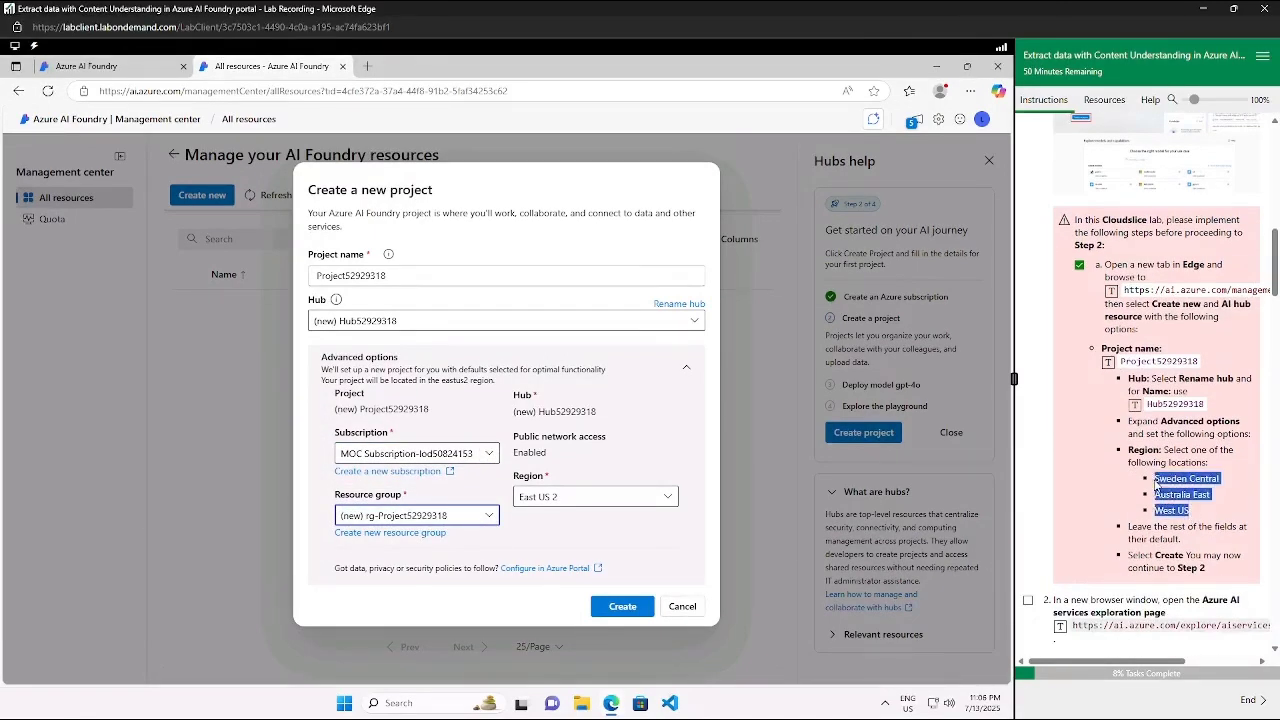
pyautogui.click(1124, 500)
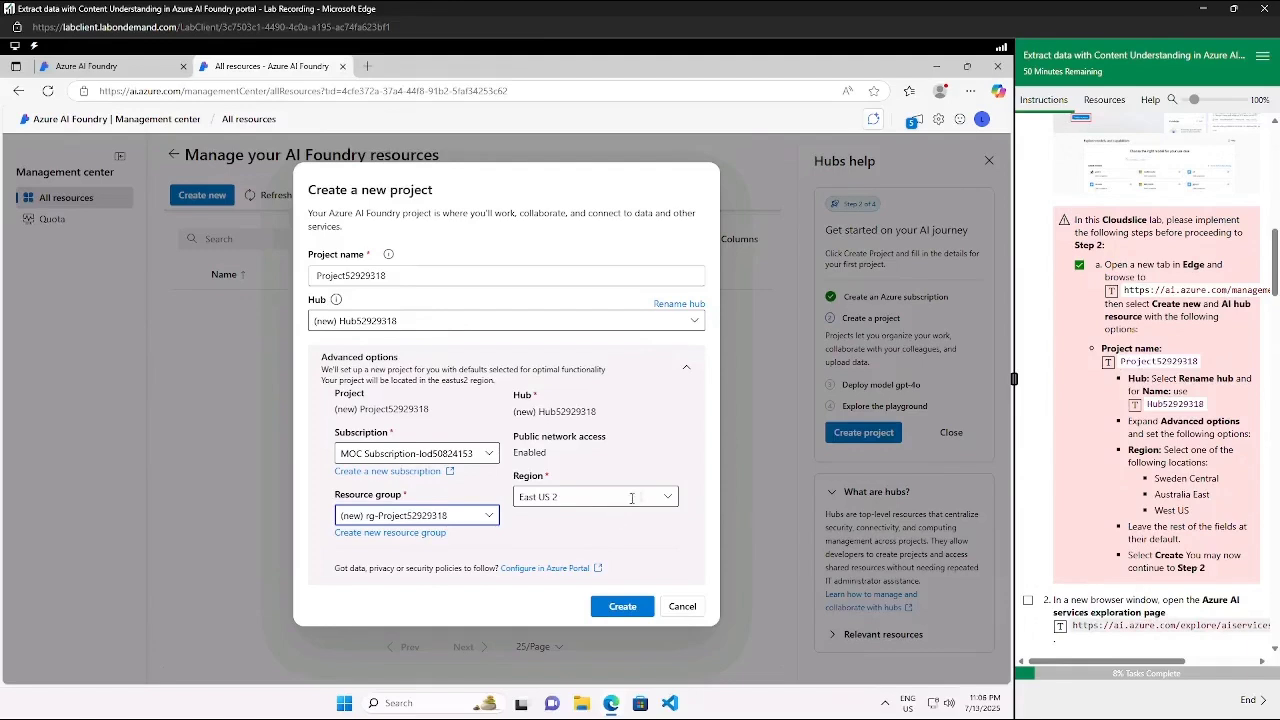
pyautogui.click(668, 500)
pyautogui.write('west')
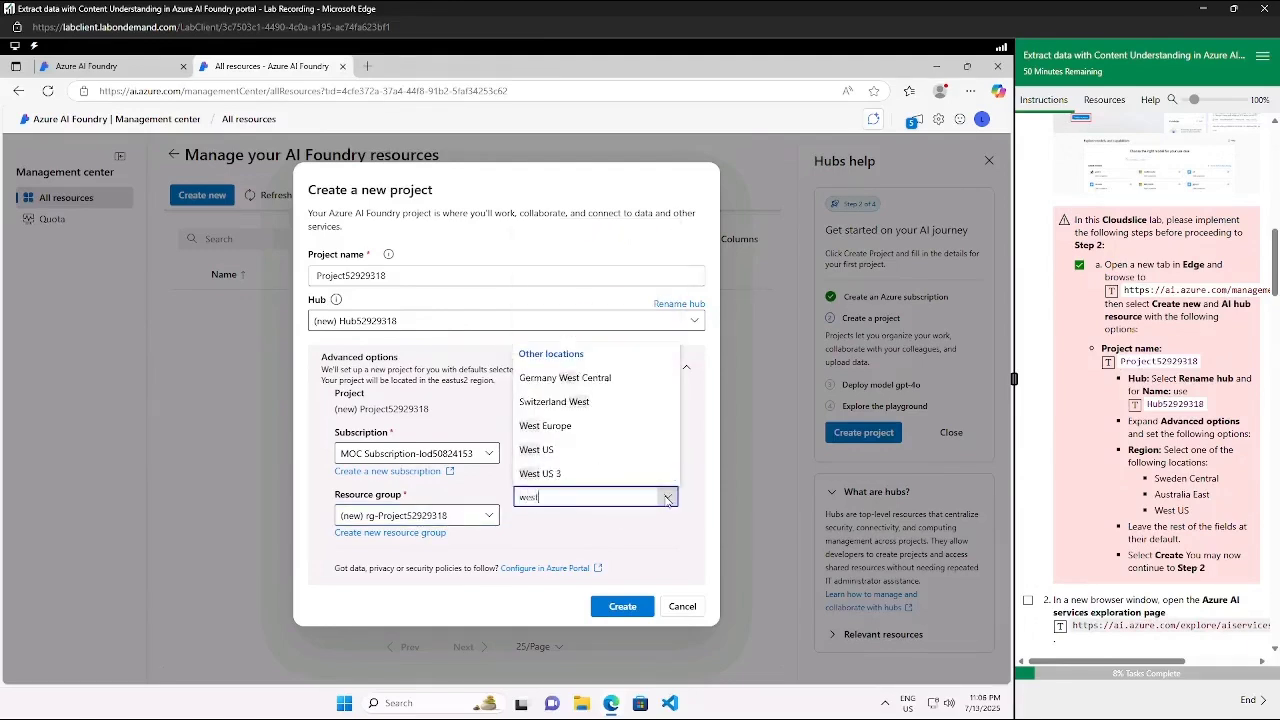
pyautogui.click(537, 450)
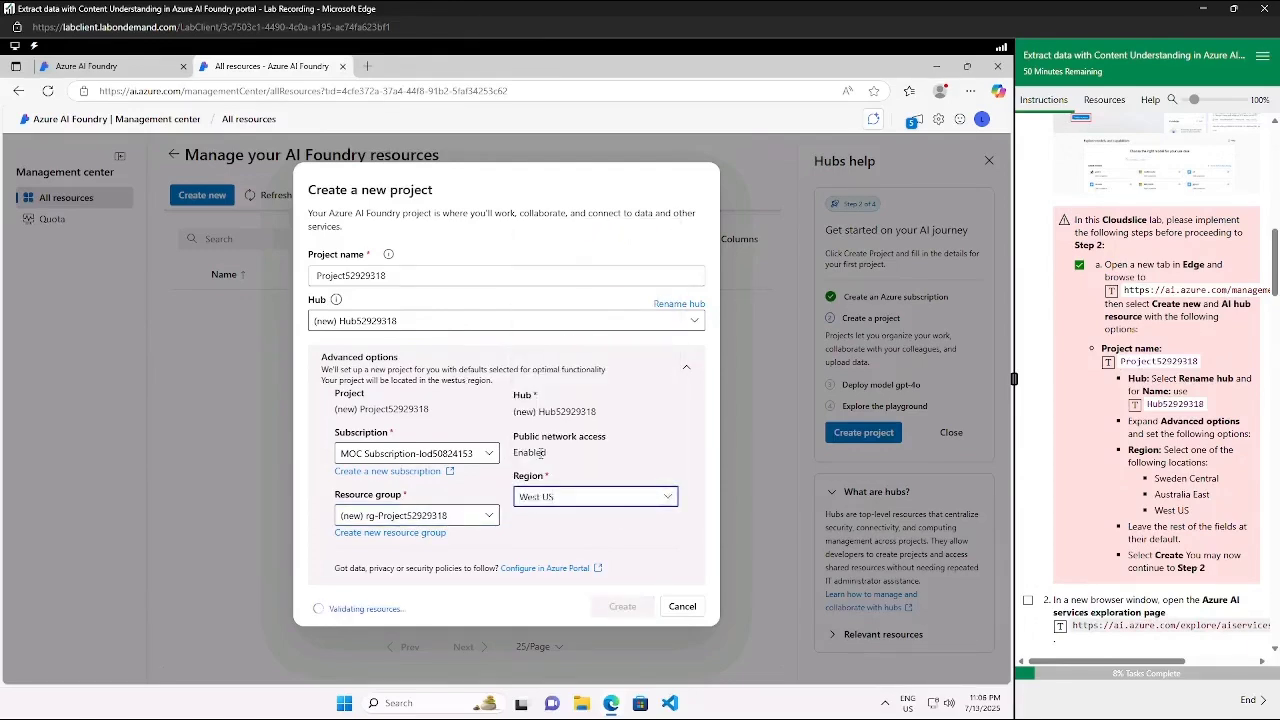
pyautogui.click(624, 607)
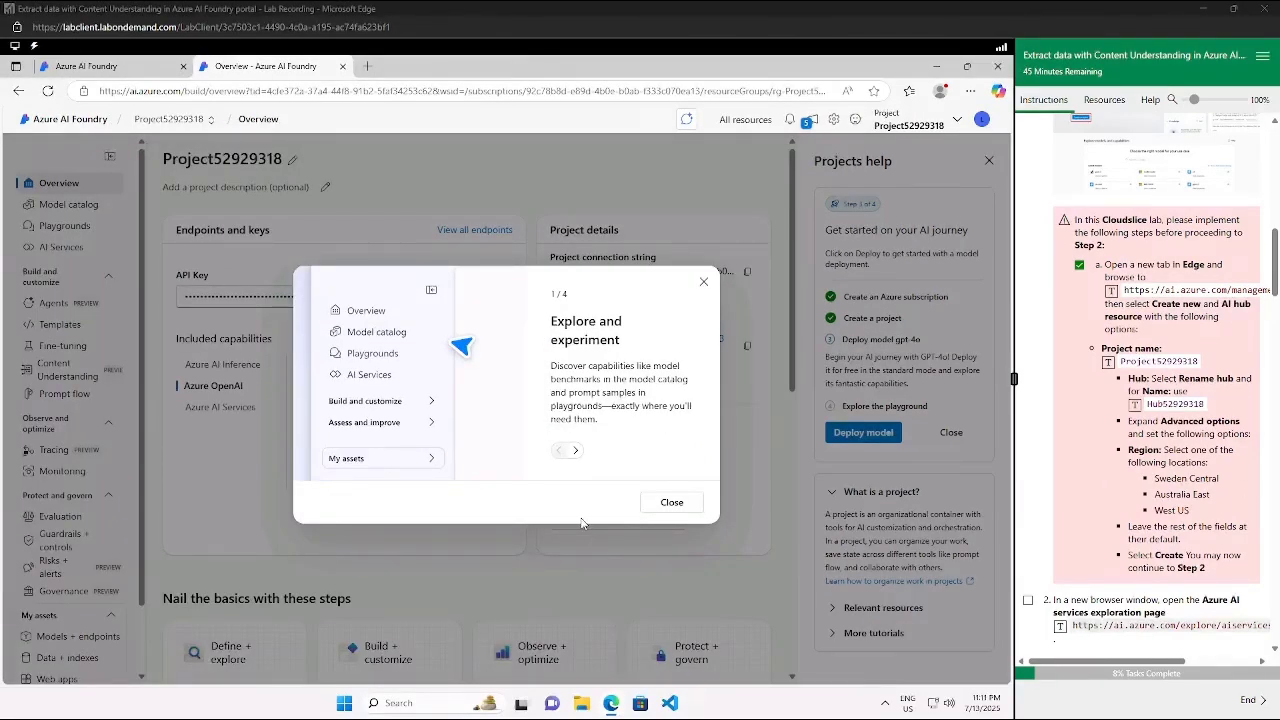
pyautogui.click(655, 505)
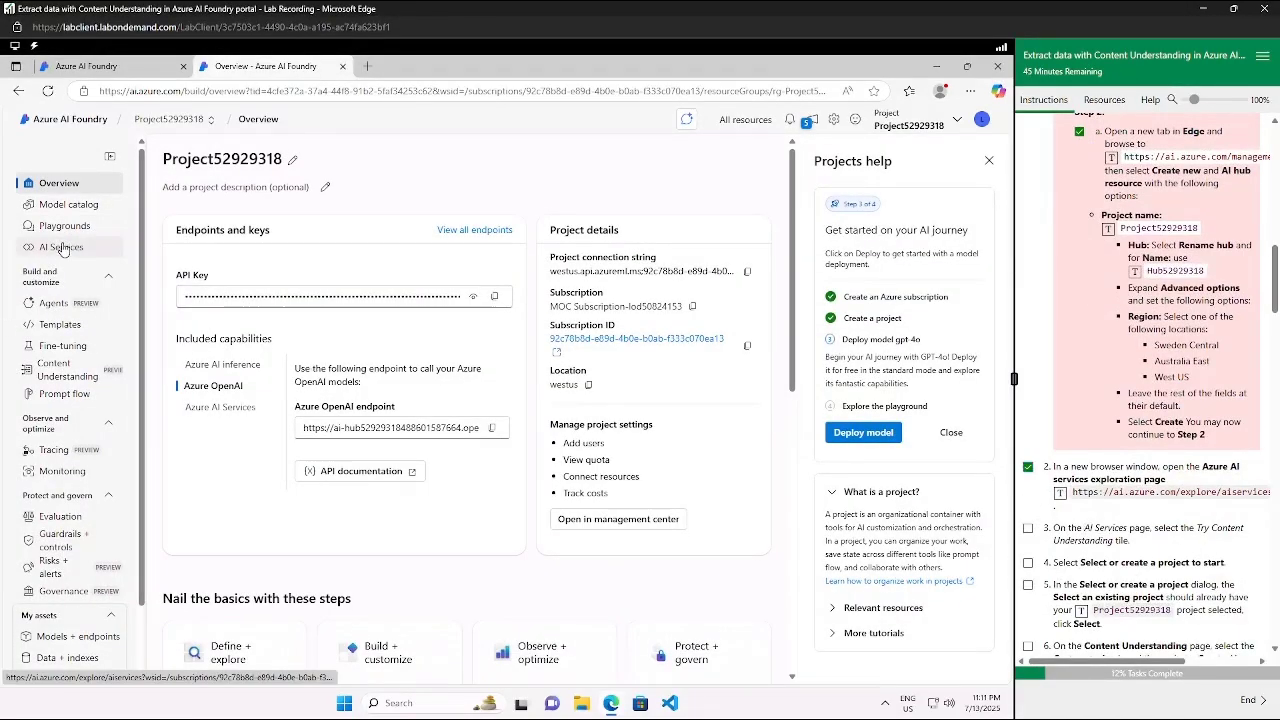
# Open Content Understanding from the project's AI Services page and mark lab step 3 as done
pyautogui.click(62, 248)
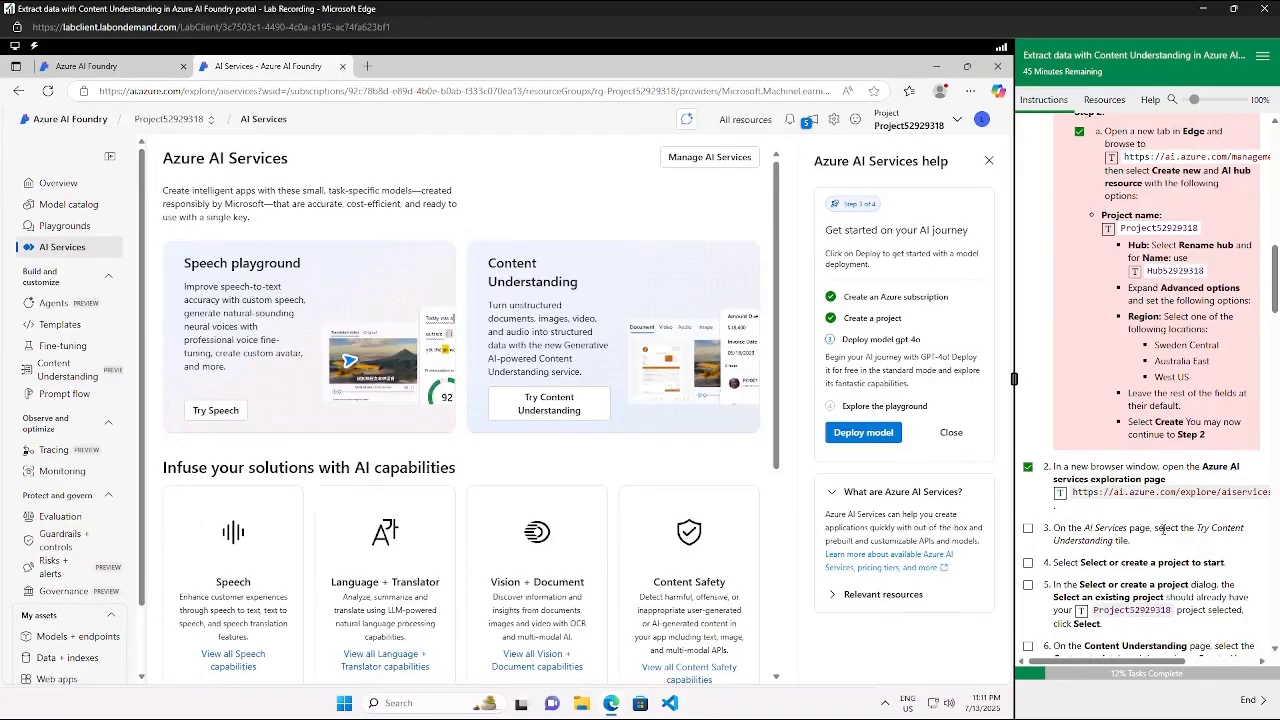
pyautogui.moveTo(1156, 528); pyautogui.dragTo(1163, 543)
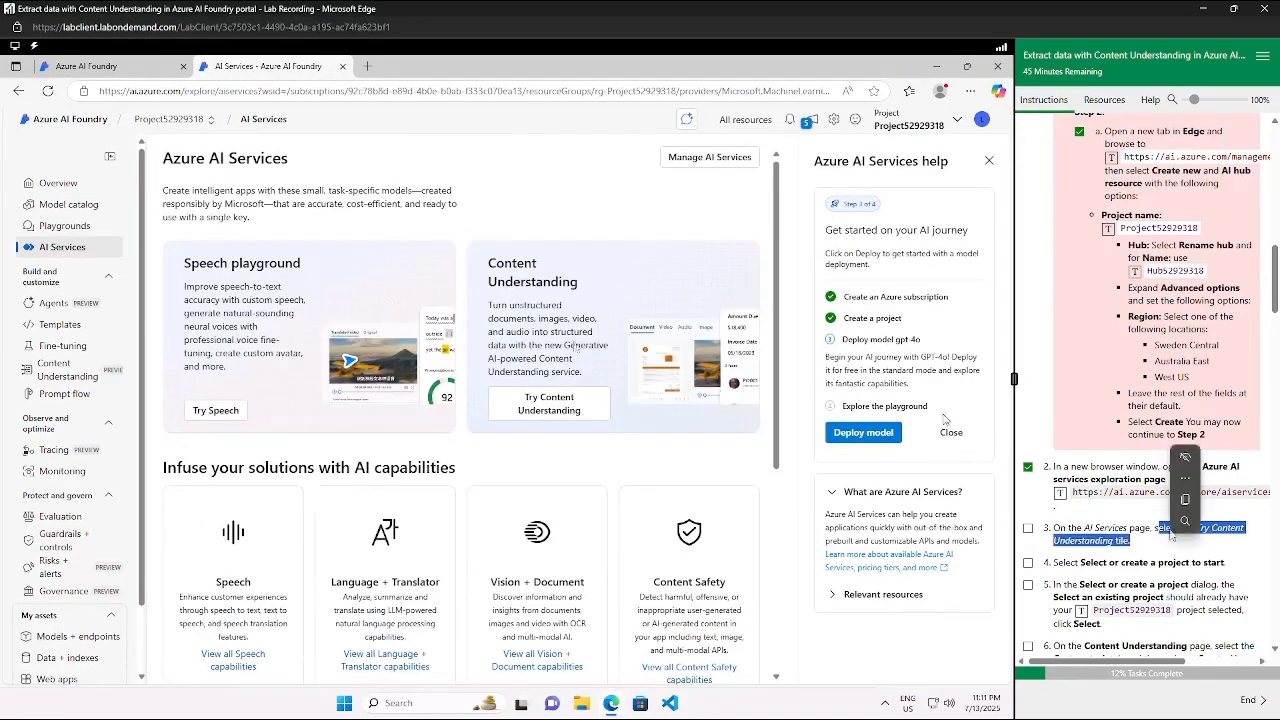
pyautogui.click(548, 411)
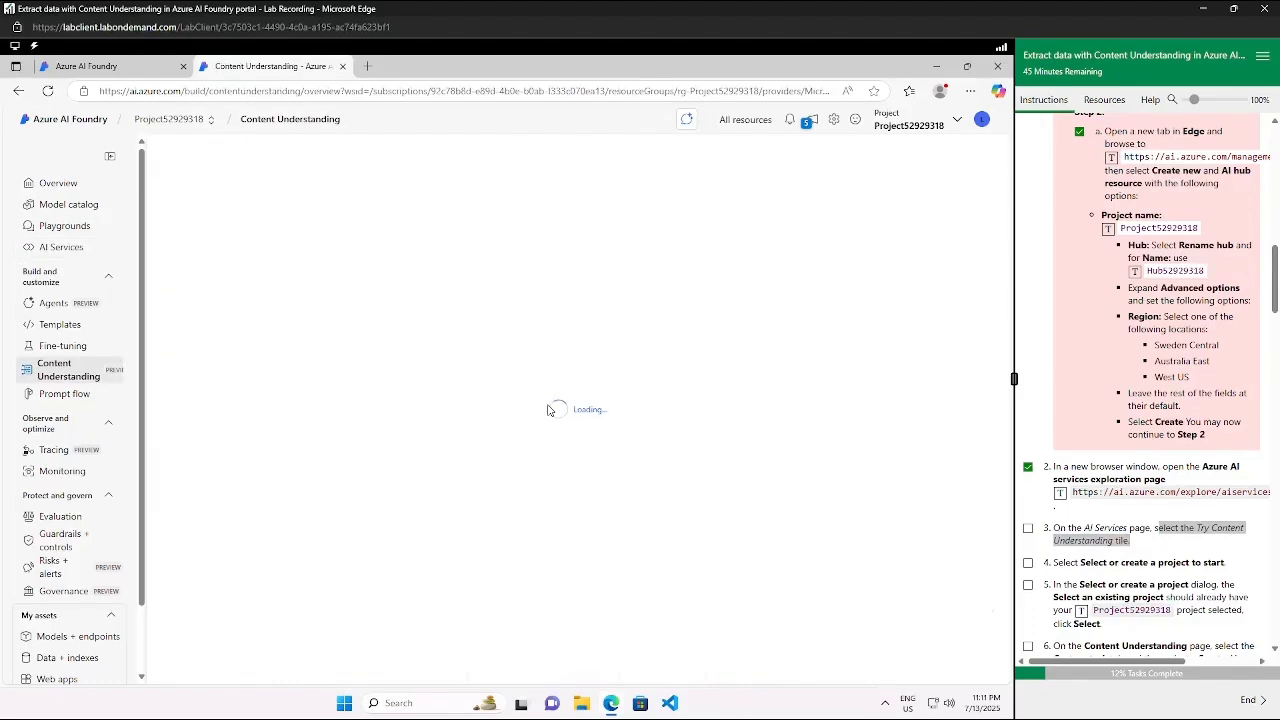
pyautogui.click(1028, 527)
pyautogui.scroll(-2, 1160, 480)
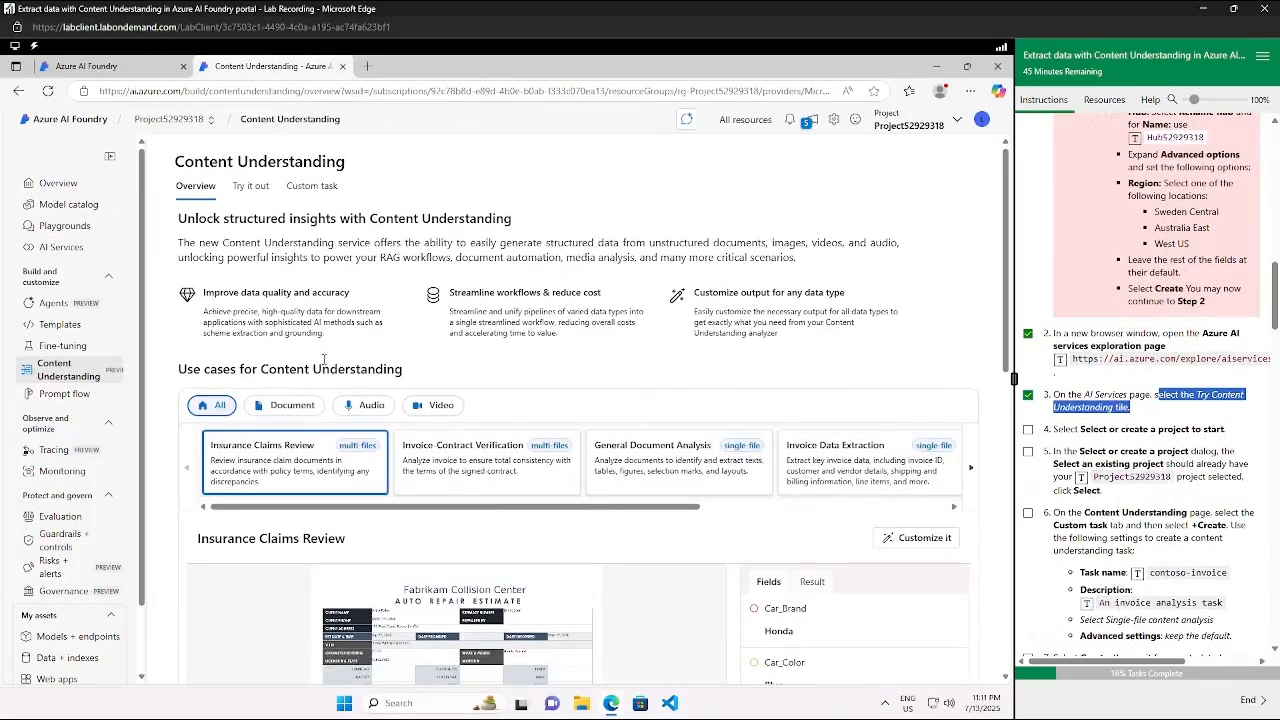
pyautogui.scroll(-2, 323, 360)
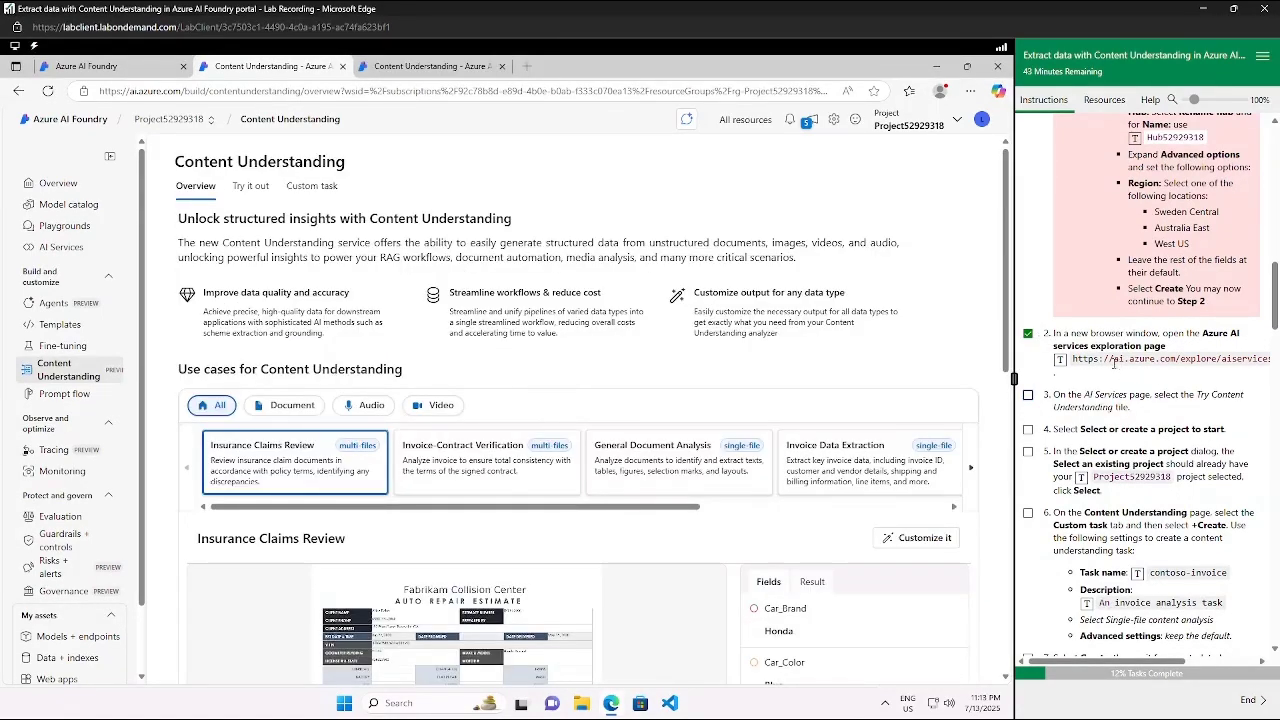
pyautogui.click(527, 66)
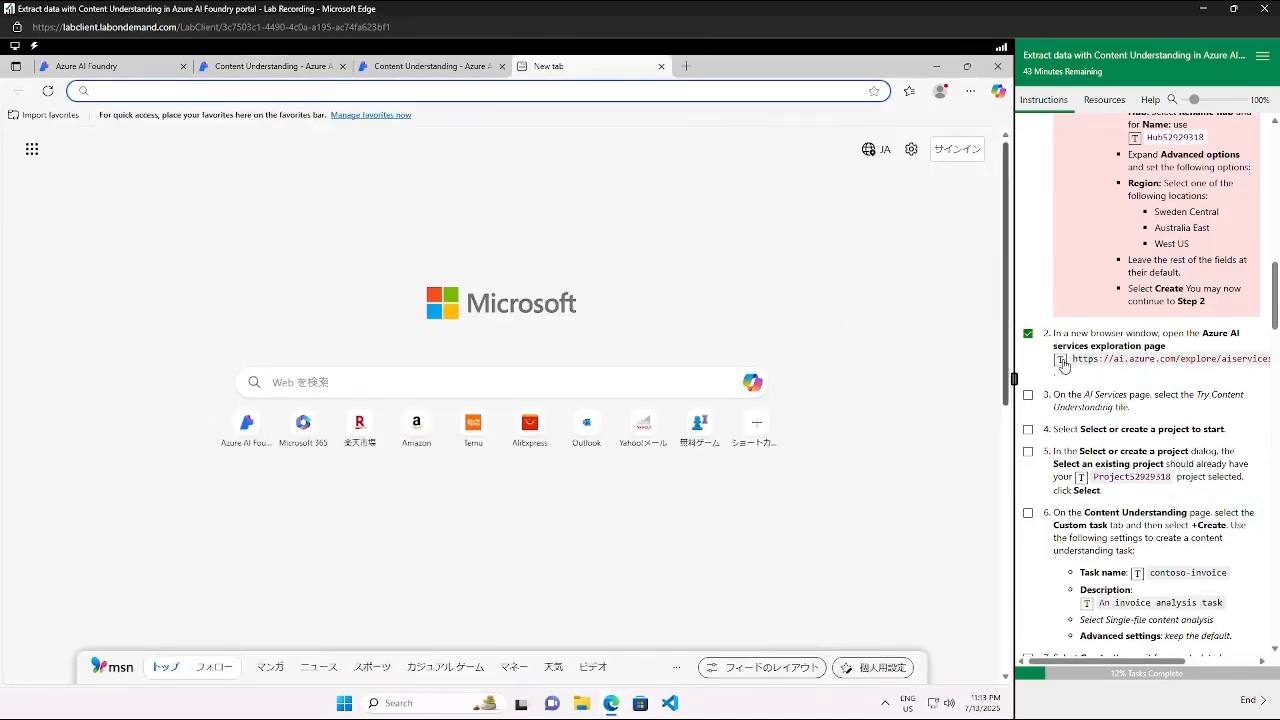
pyautogui.click(1060, 359)
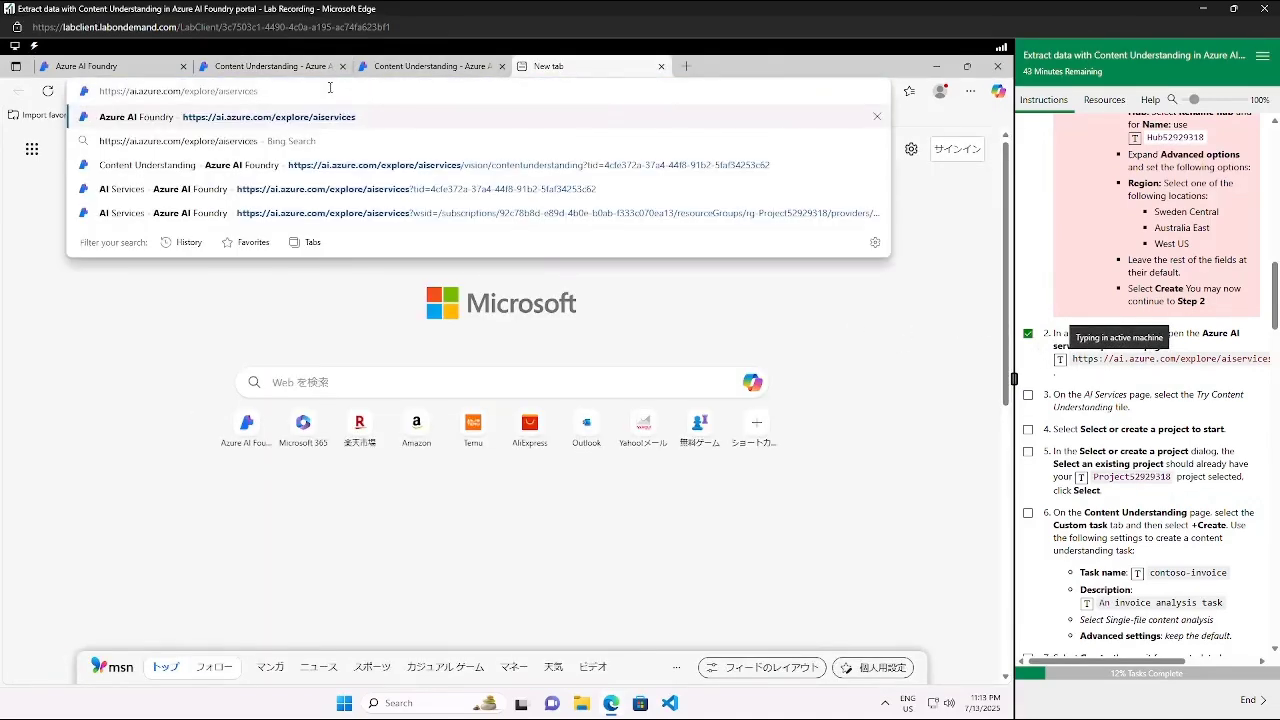
pyautogui.press('Return')
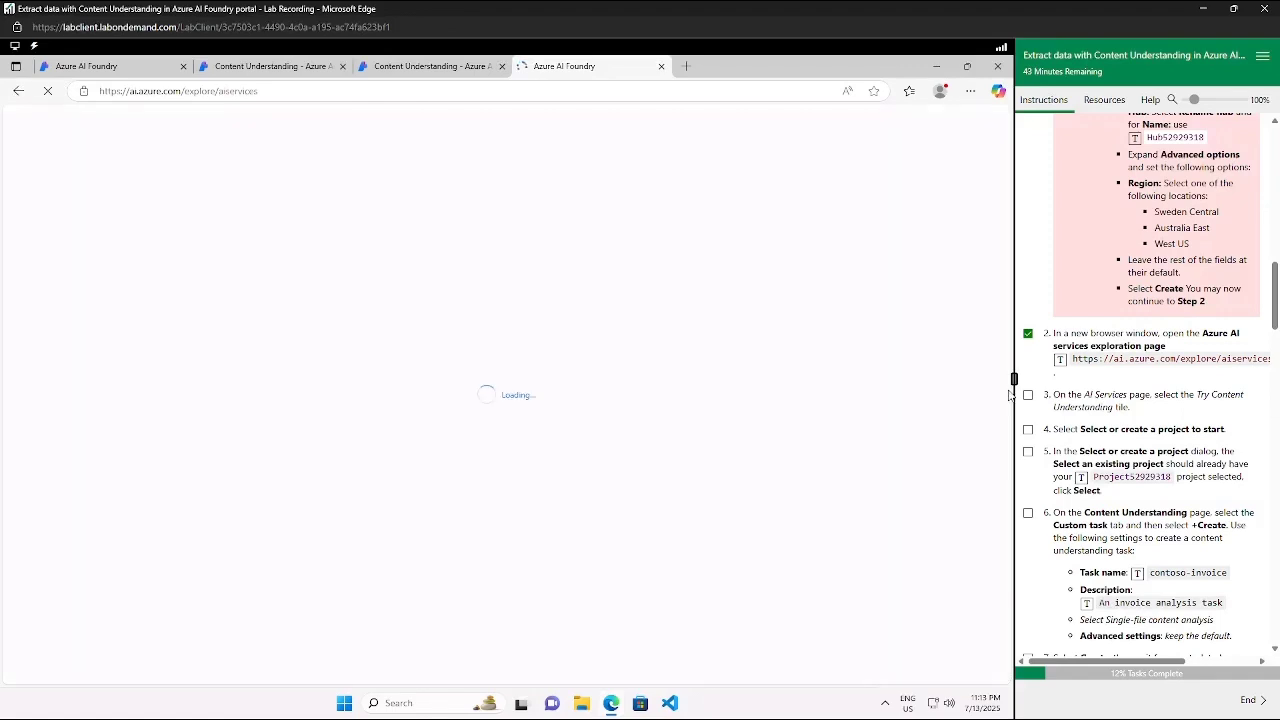
# Mark lab step 3 as done and launch Content Understanding from its tile on the Azure AI Services page
pyautogui.click(1028, 394)
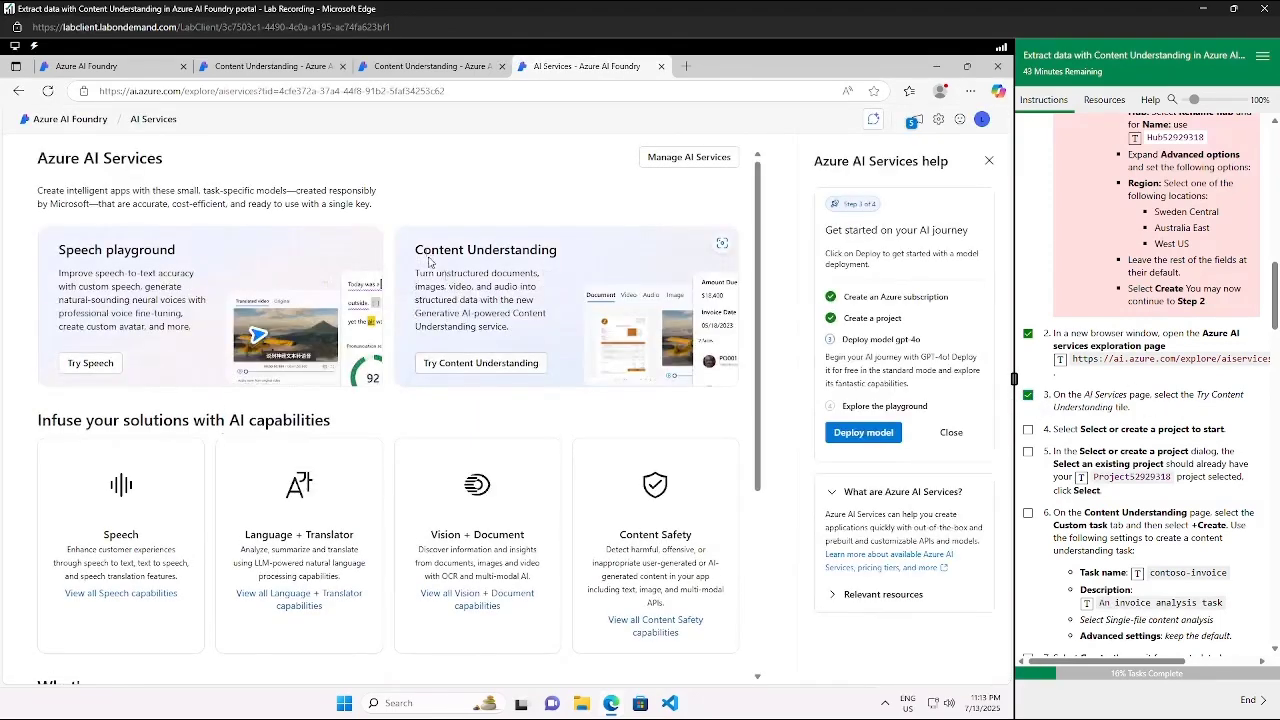
pyautogui.moveTo(416, 250); pyautogui.dragTo(557, 250)
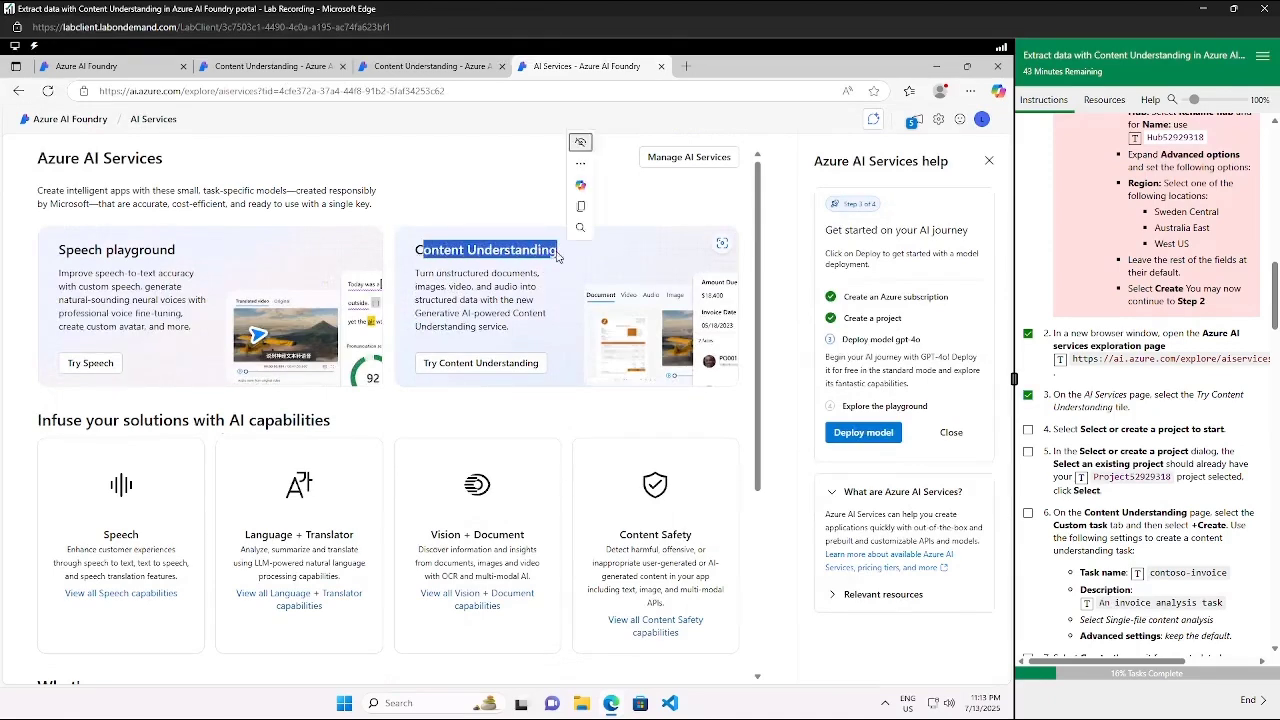
pyautogui.click(476, 367)
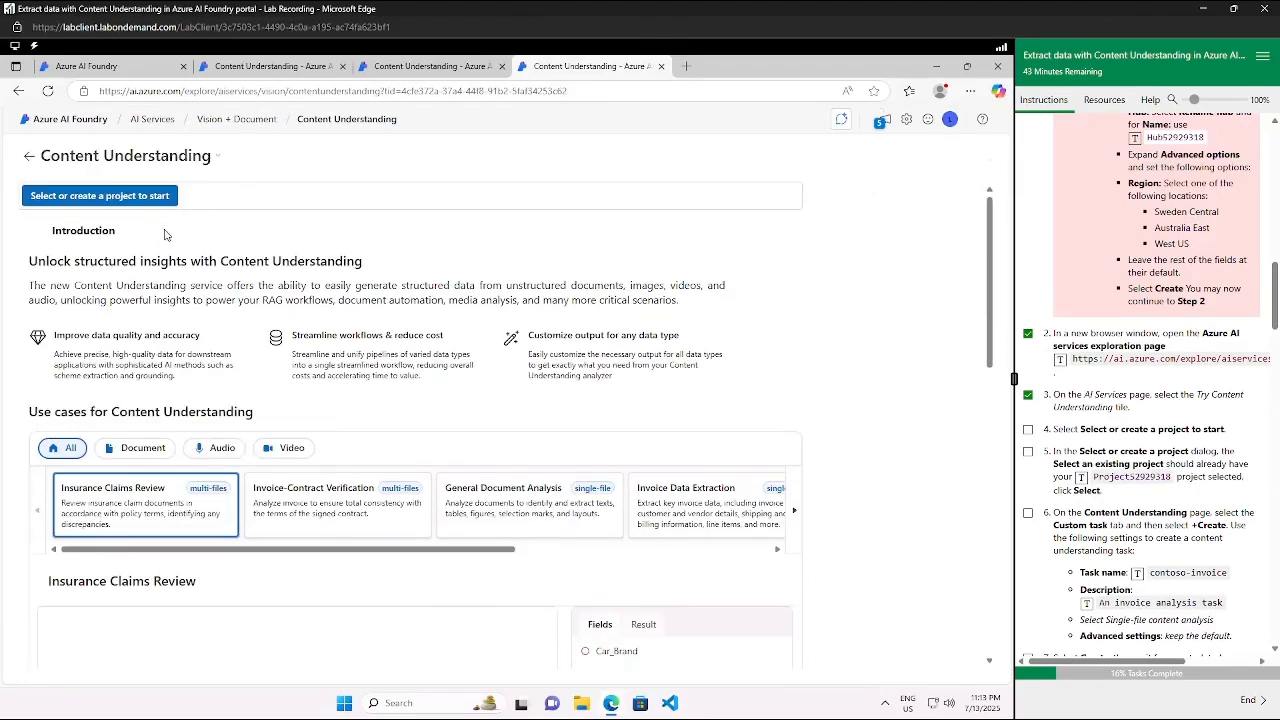
# Select the existing project52929318 for Content Understanding and mark lab steps 4 and 5 as done
pyautogui.click(113, 198)
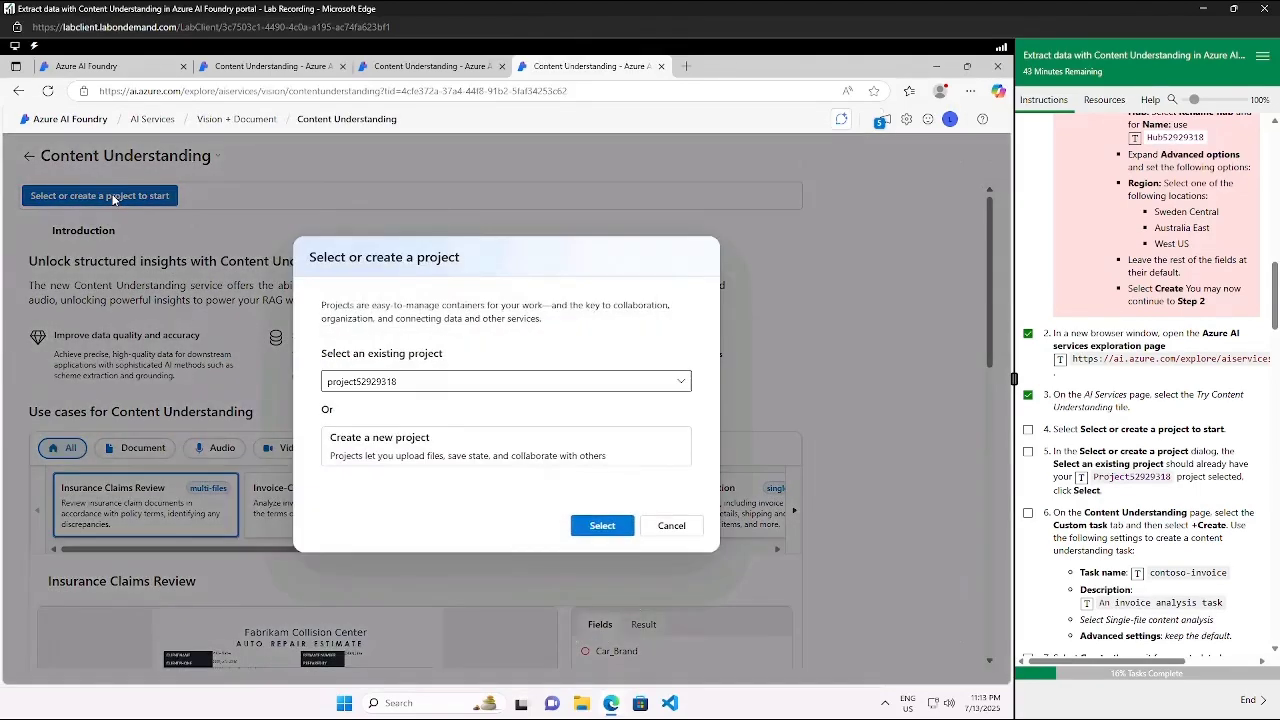
pyautogui.click(460, 380)
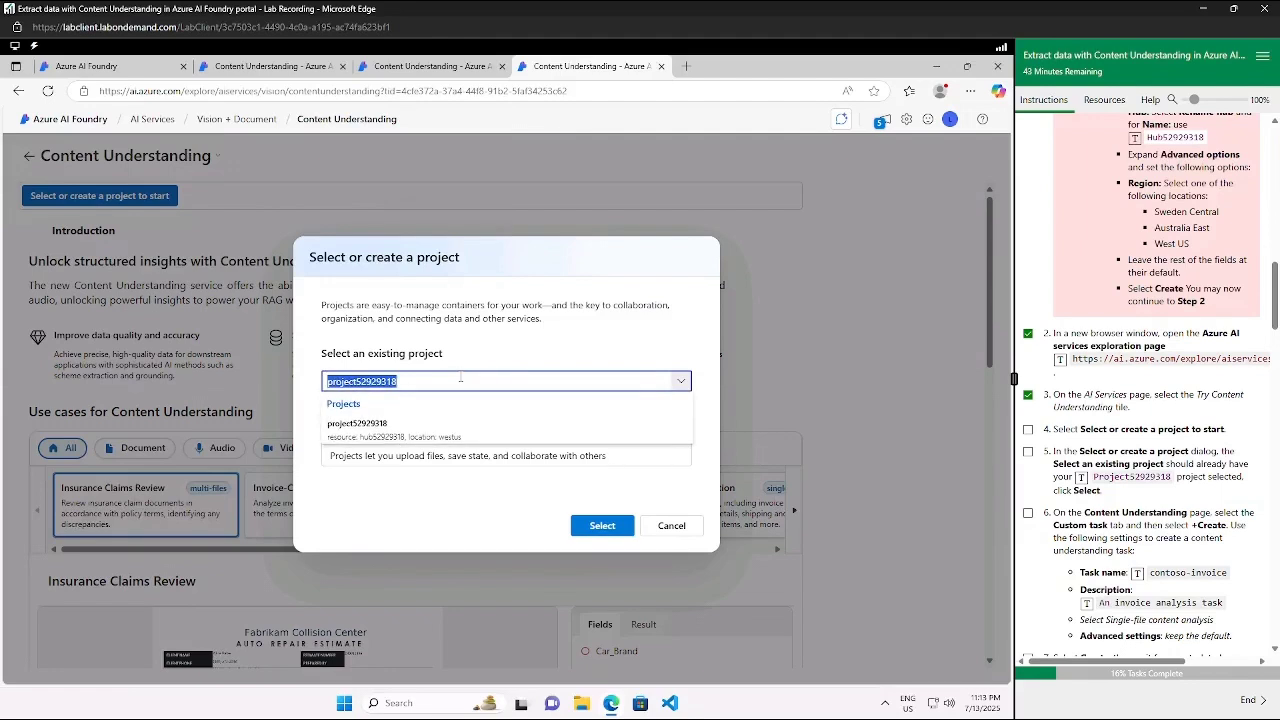
pyautogui.click(382, 437)
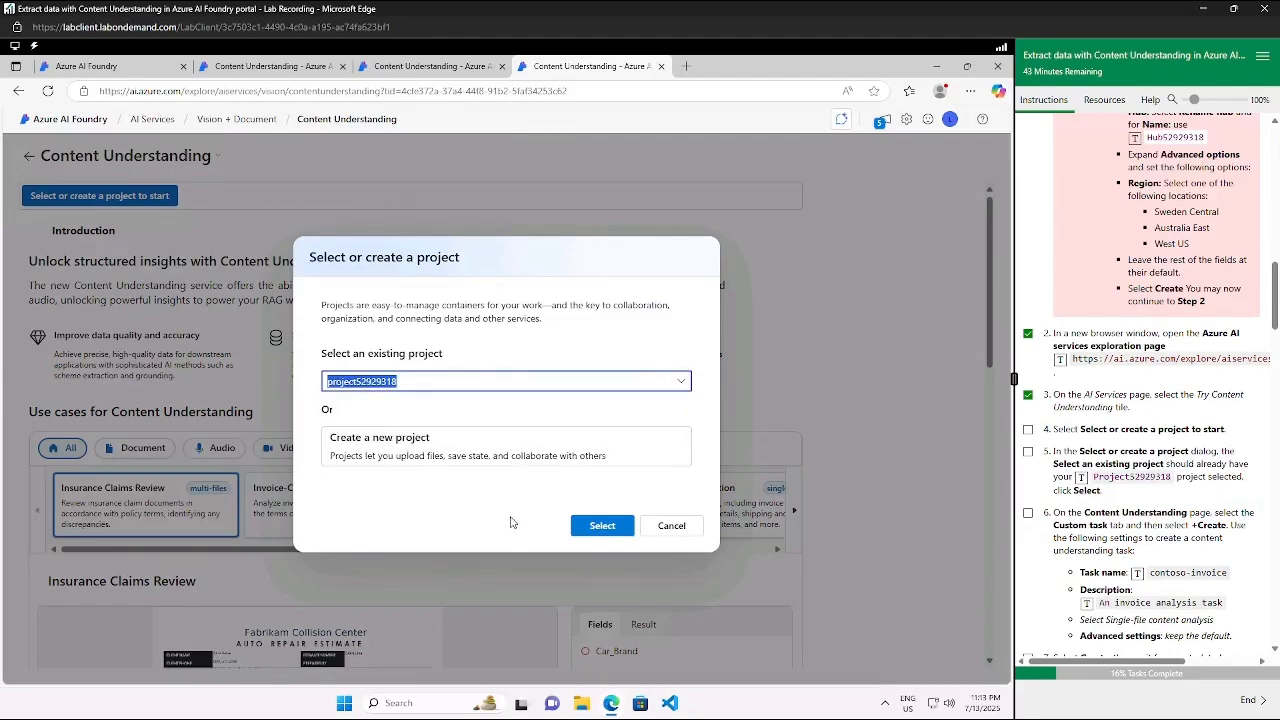
pyautogui.click(600, 526)
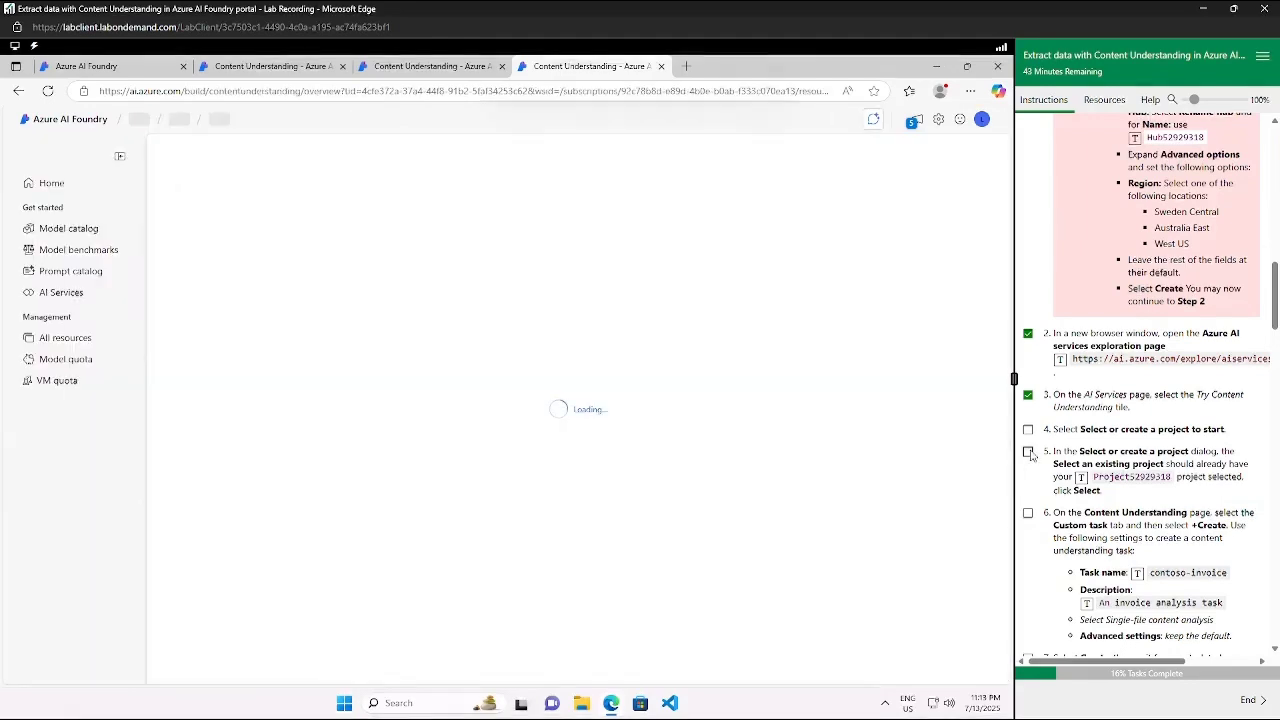
pyautogui.click(1028, 452)
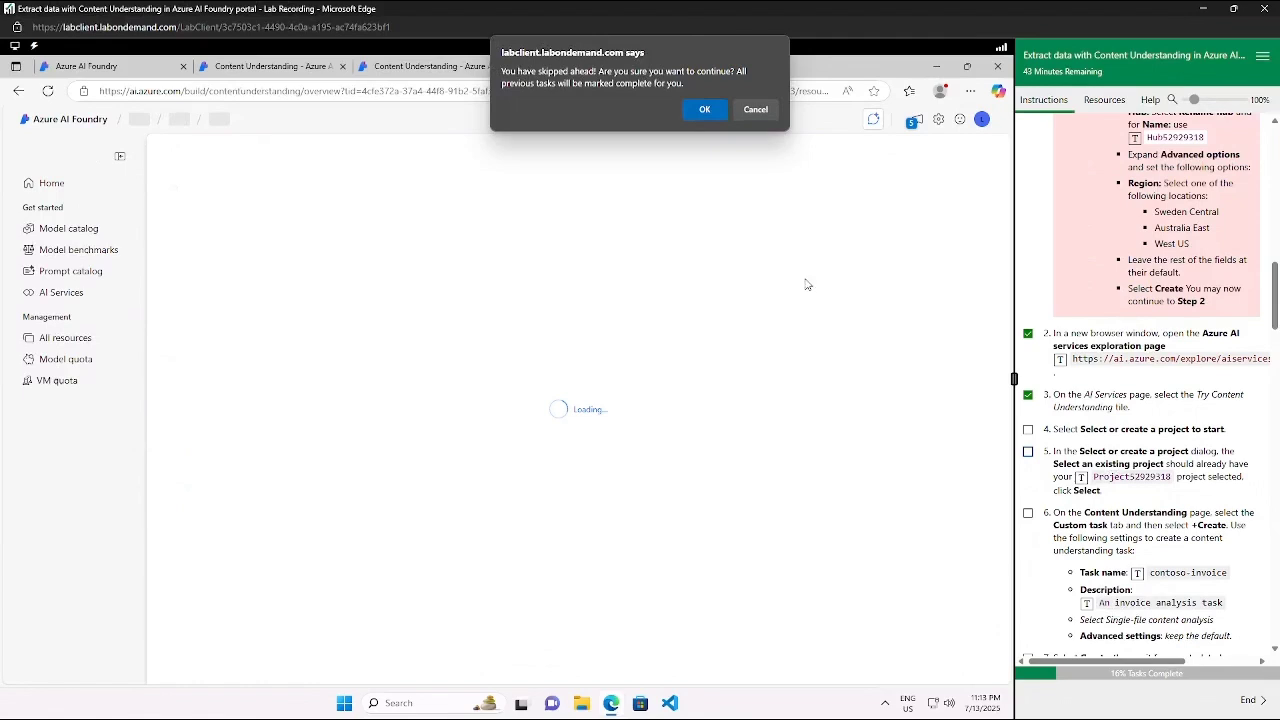
pyautogui.click(704, 110)
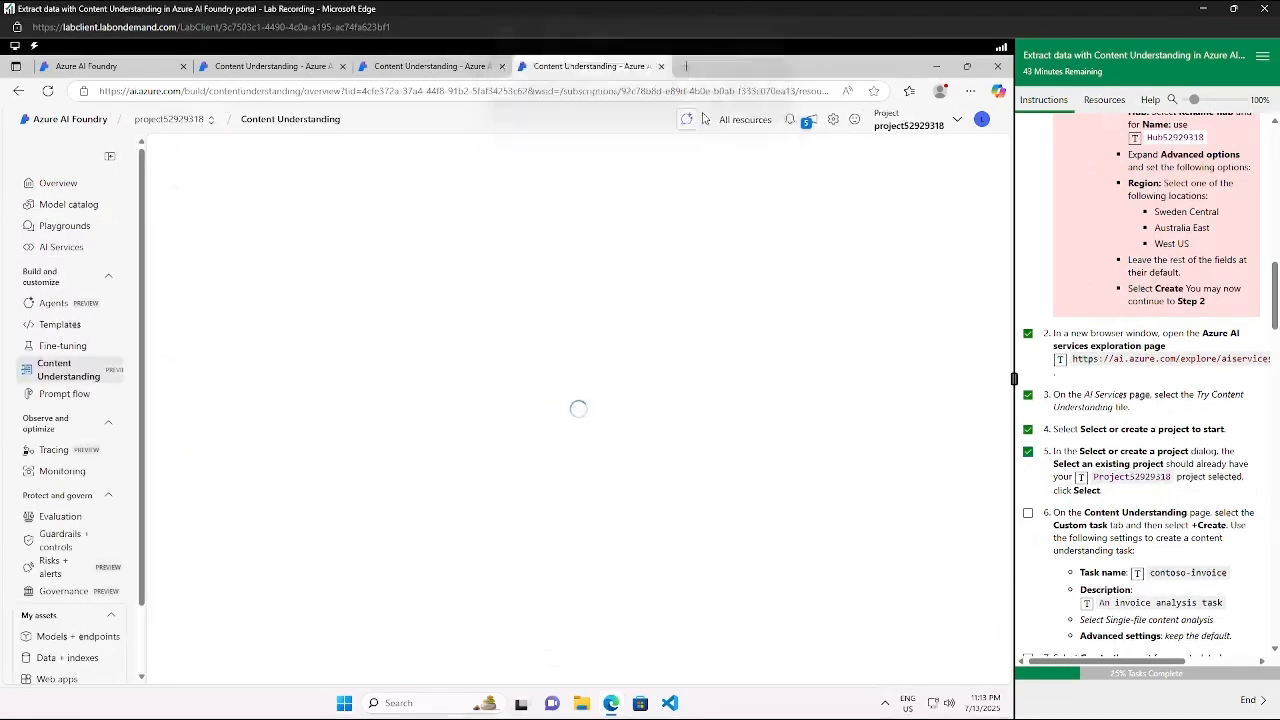
# Start a new Content Understanding custom task named contoso-invoice with the description "An invoice analysis task"
pyautogui.scroll(-2, 1110, 506)
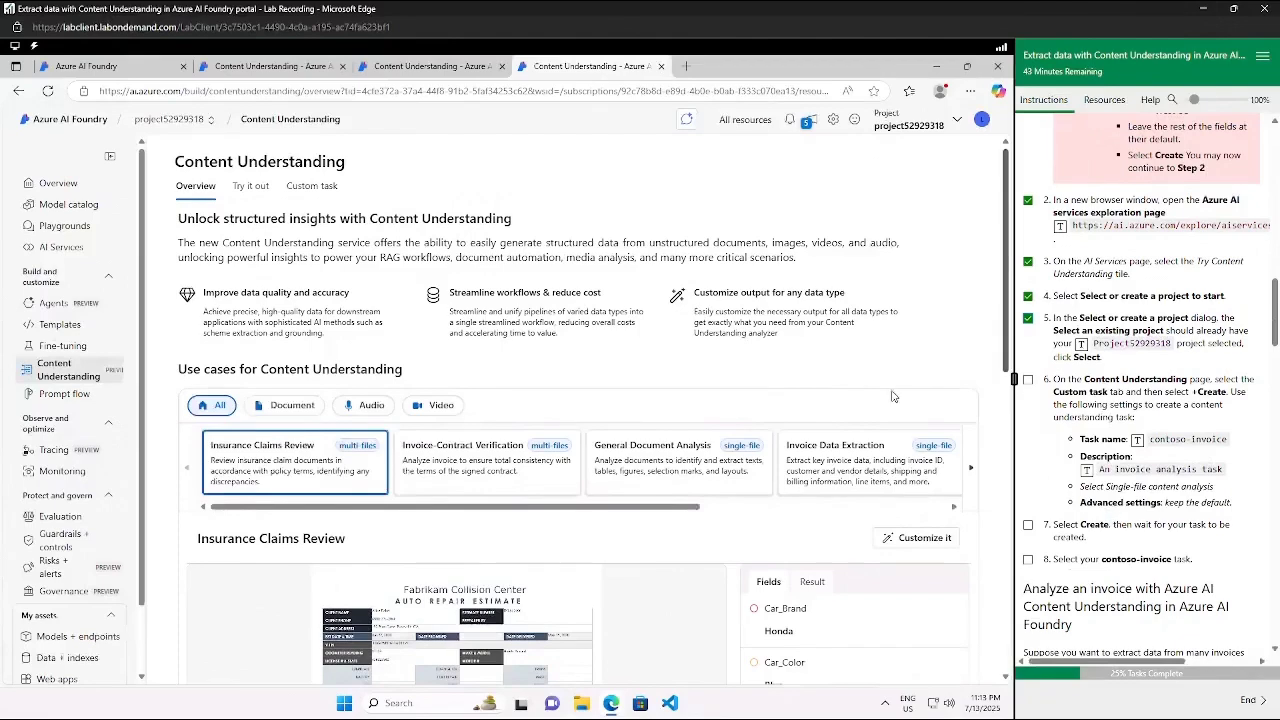
pyautogui.click(314, 187)
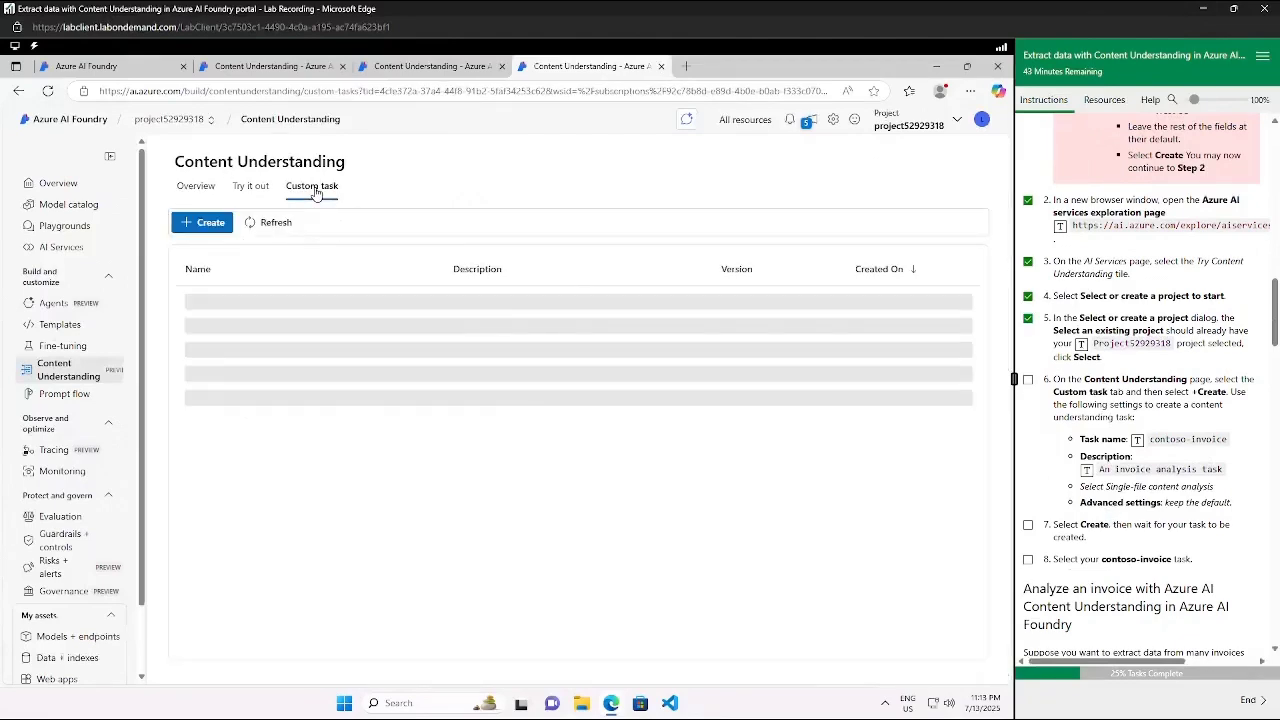
pyautogui.click(205, 224)
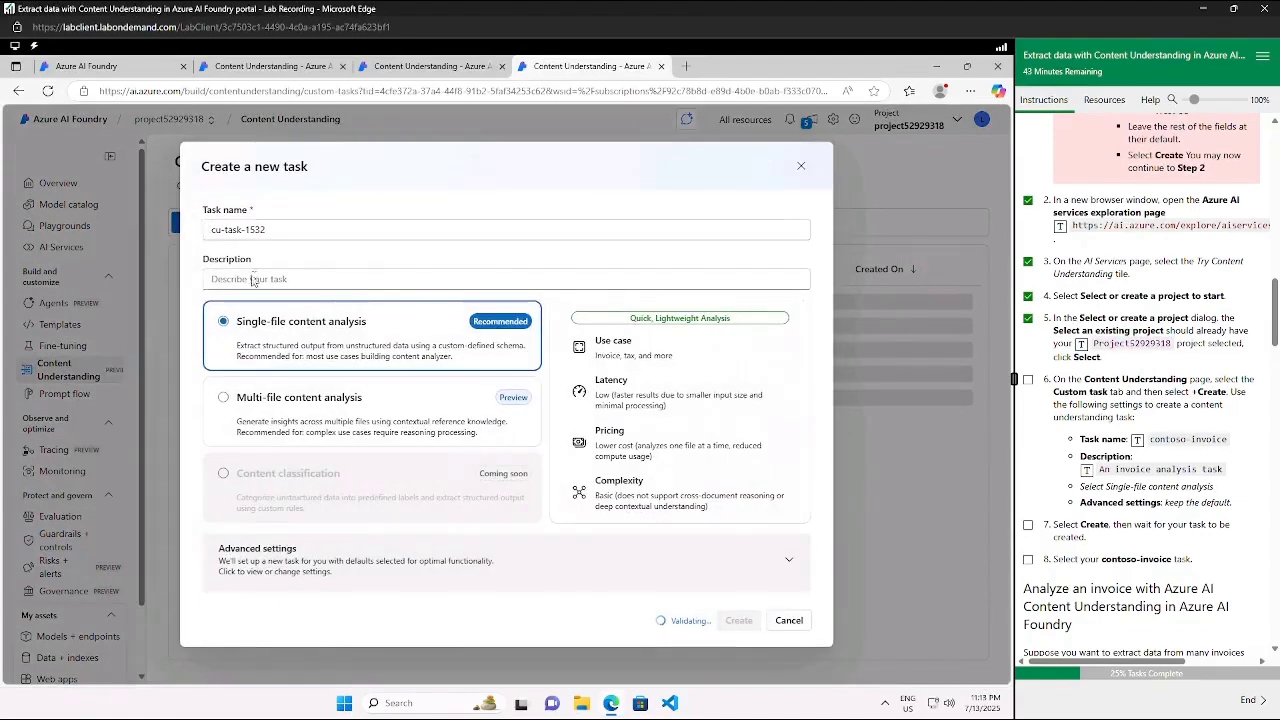
pyautogui.tripleClick(278, 230)
pyautogui.press('BackSpace')
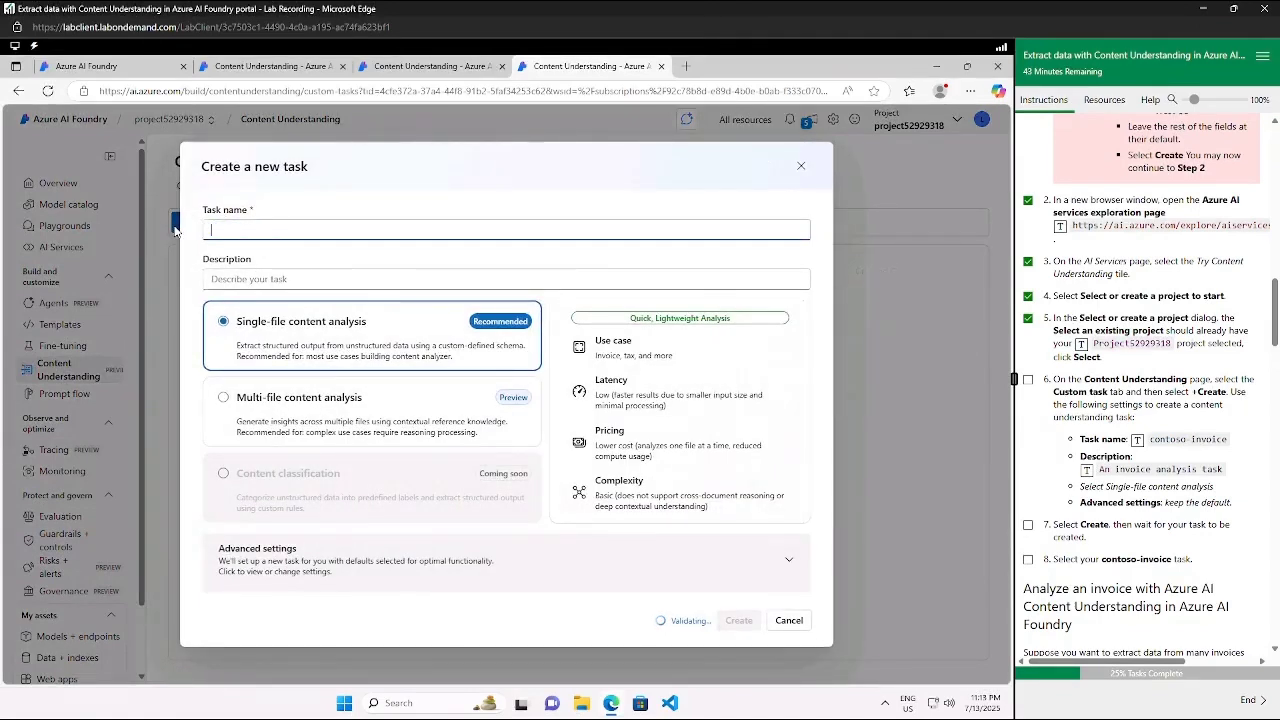
pyautogui.click(1137, 439)
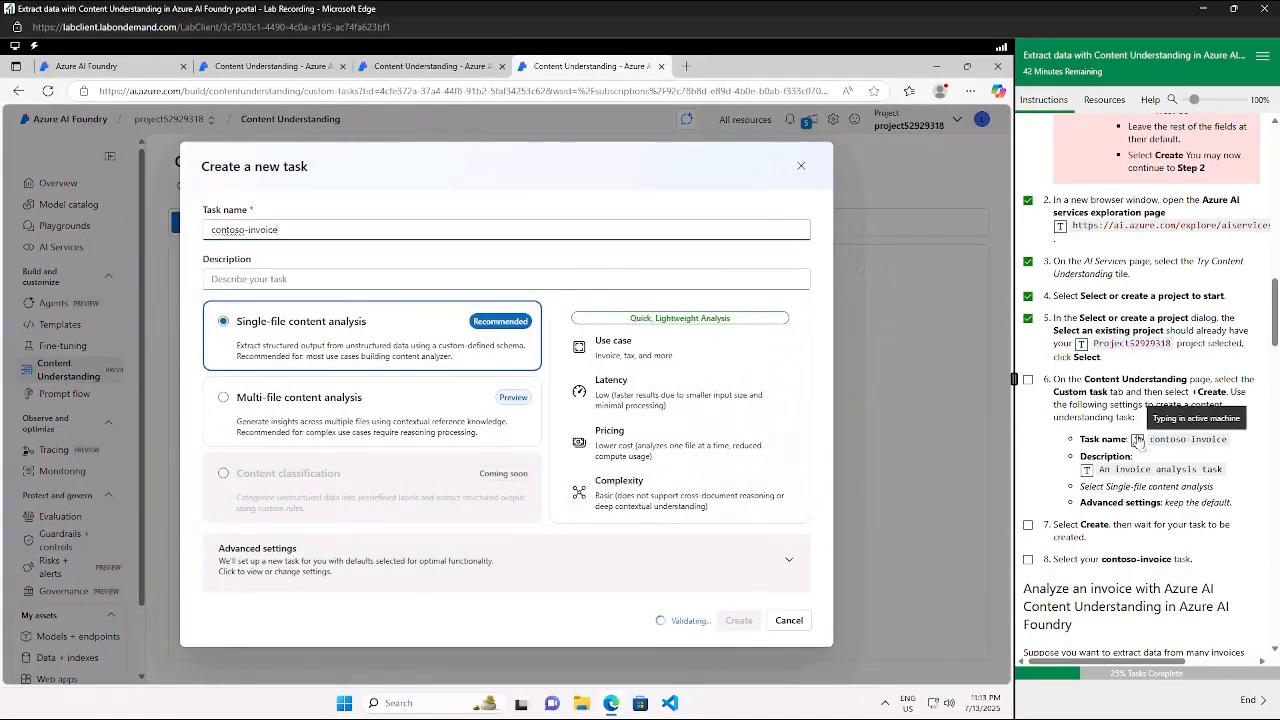
pyautogui.click(294, 279)
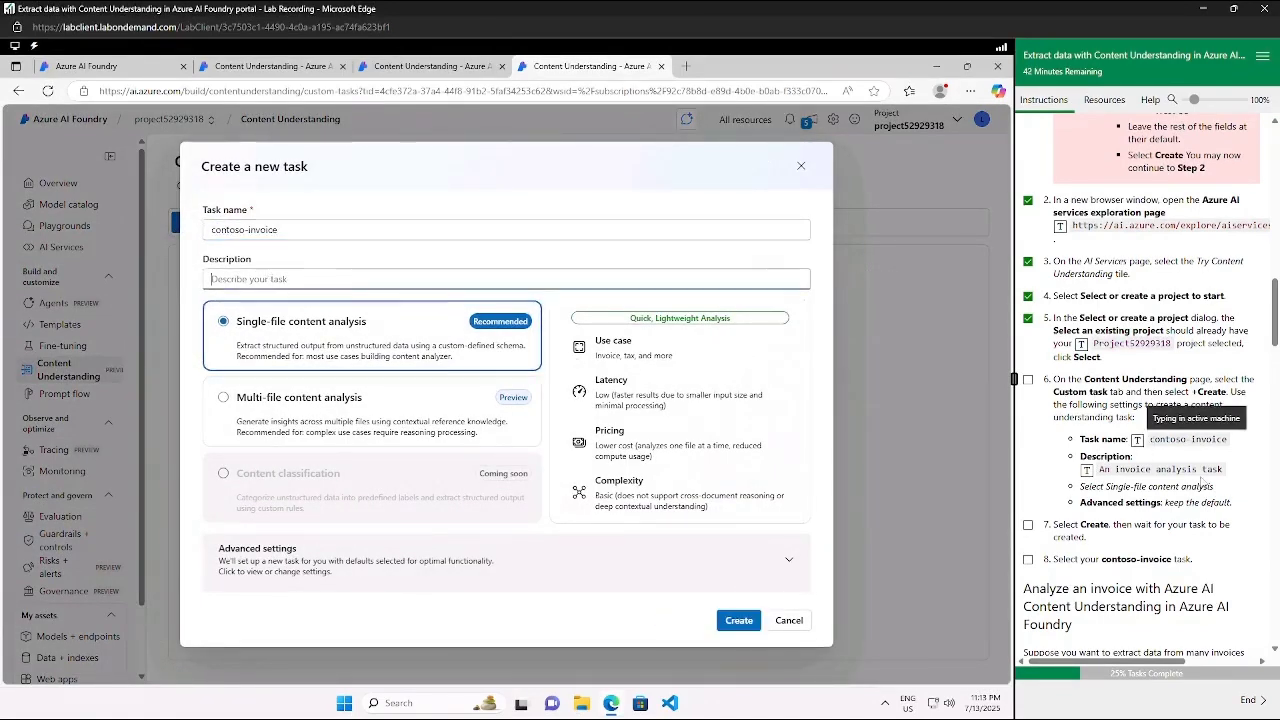
pyautogui.click(1086, 474)
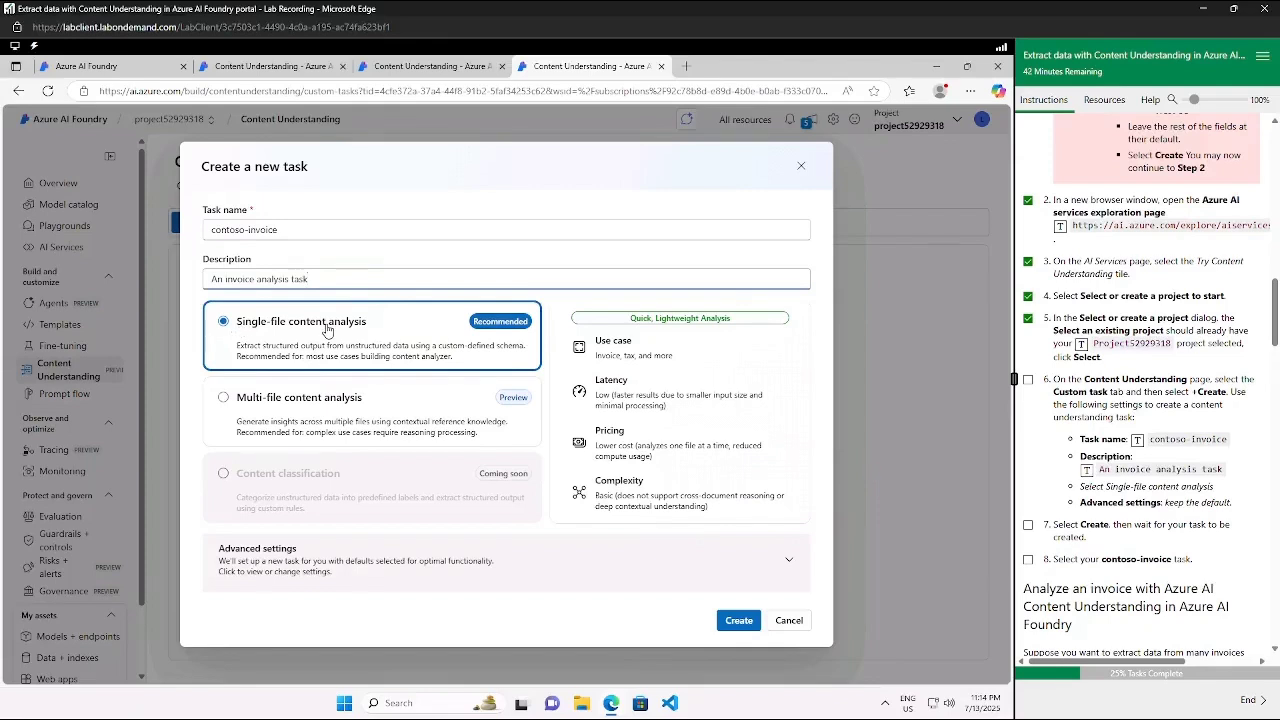
# Create the contoso-invoice task as single-file content analysis with default advanced settings, and mark lab steps 6 to 8 as done
pyautogui.click(766, 560)
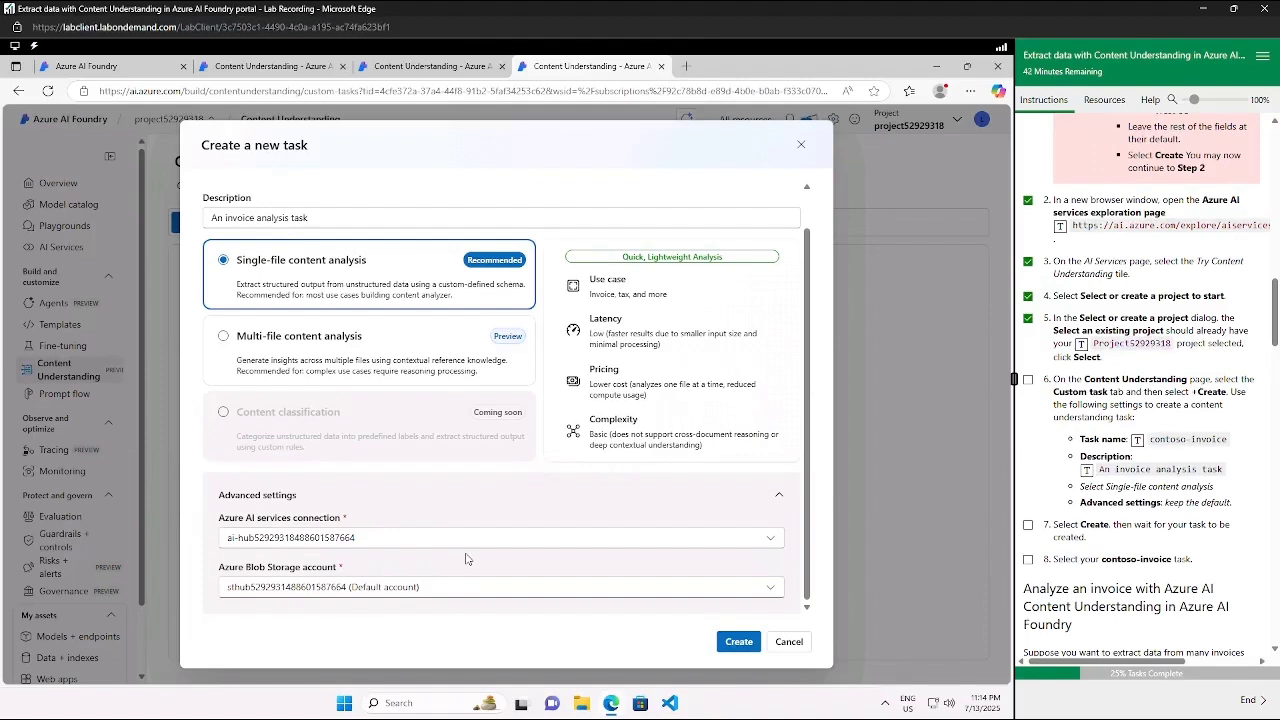
pyautogui.click(733, 644)
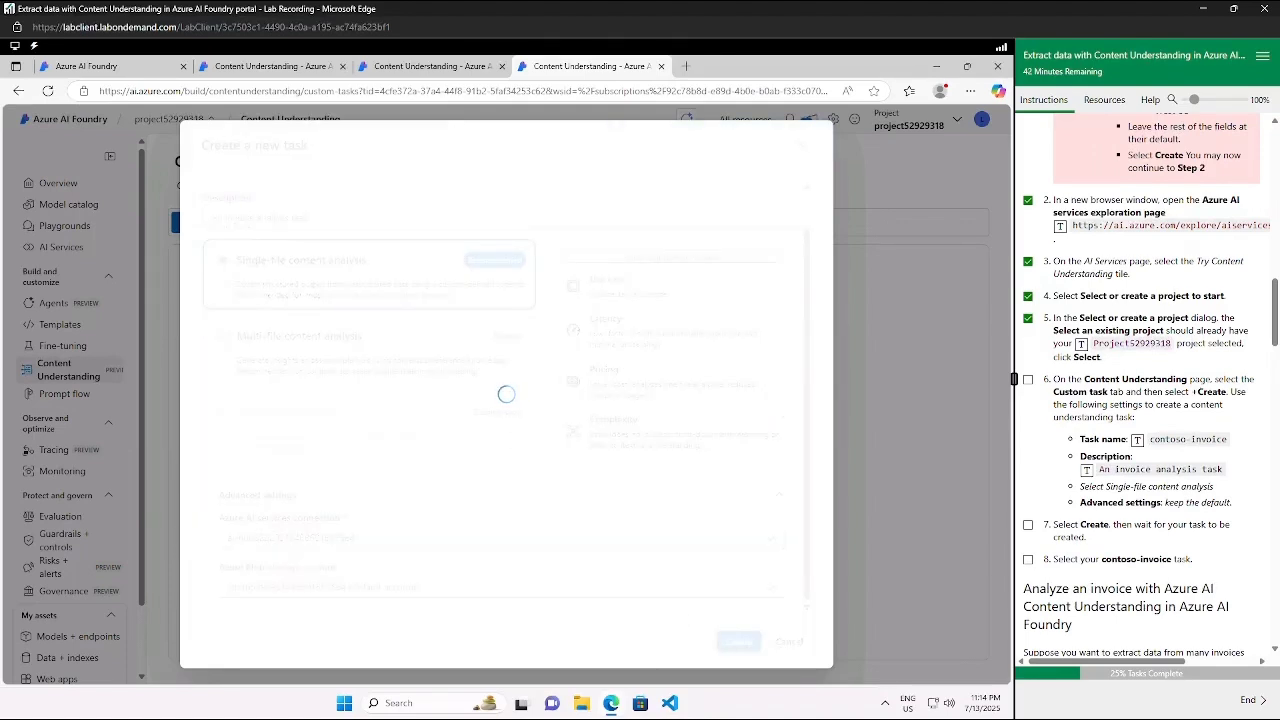
pyautogui.click(1028, 560)
pyautogui.scroll(-5, 1113, 540)
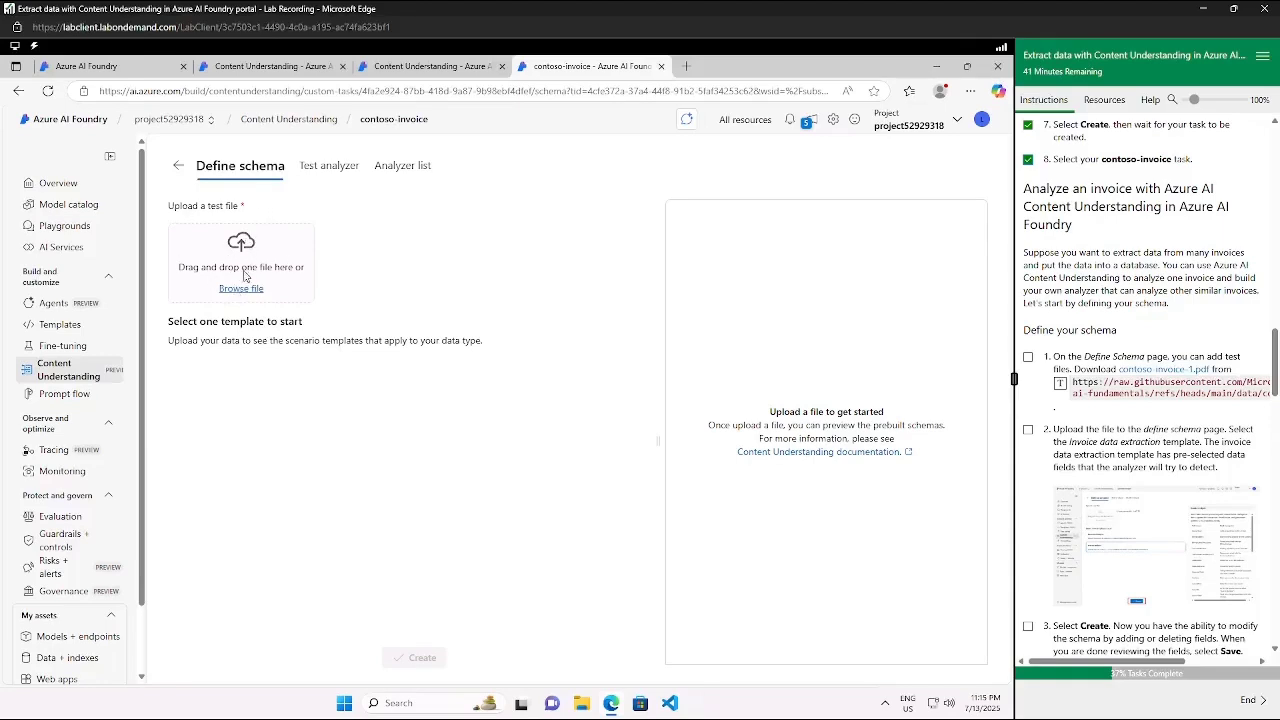
# Download contoso-invoice-1.pdf from the raw GitHub URL in the lab instructions using a new browser tab, and show it in the Downloads folder
pyautogui.click(686, 66)
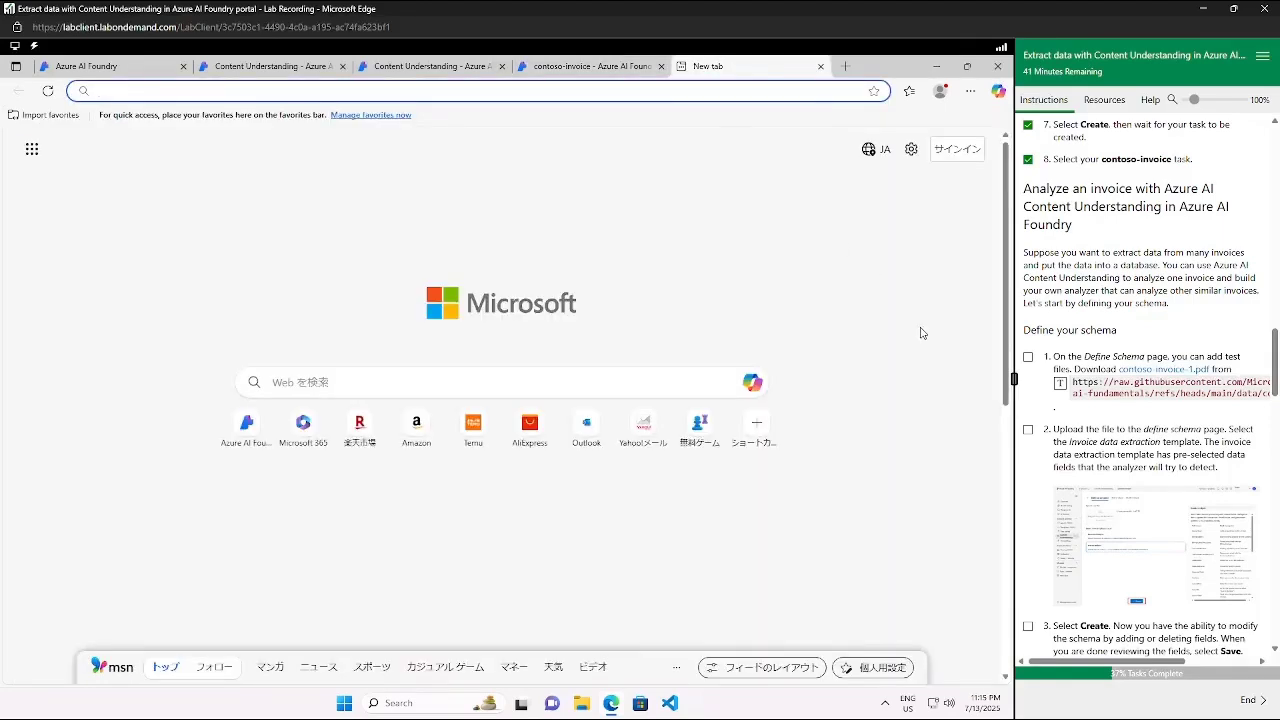
pyautogui.click(1060, 384)
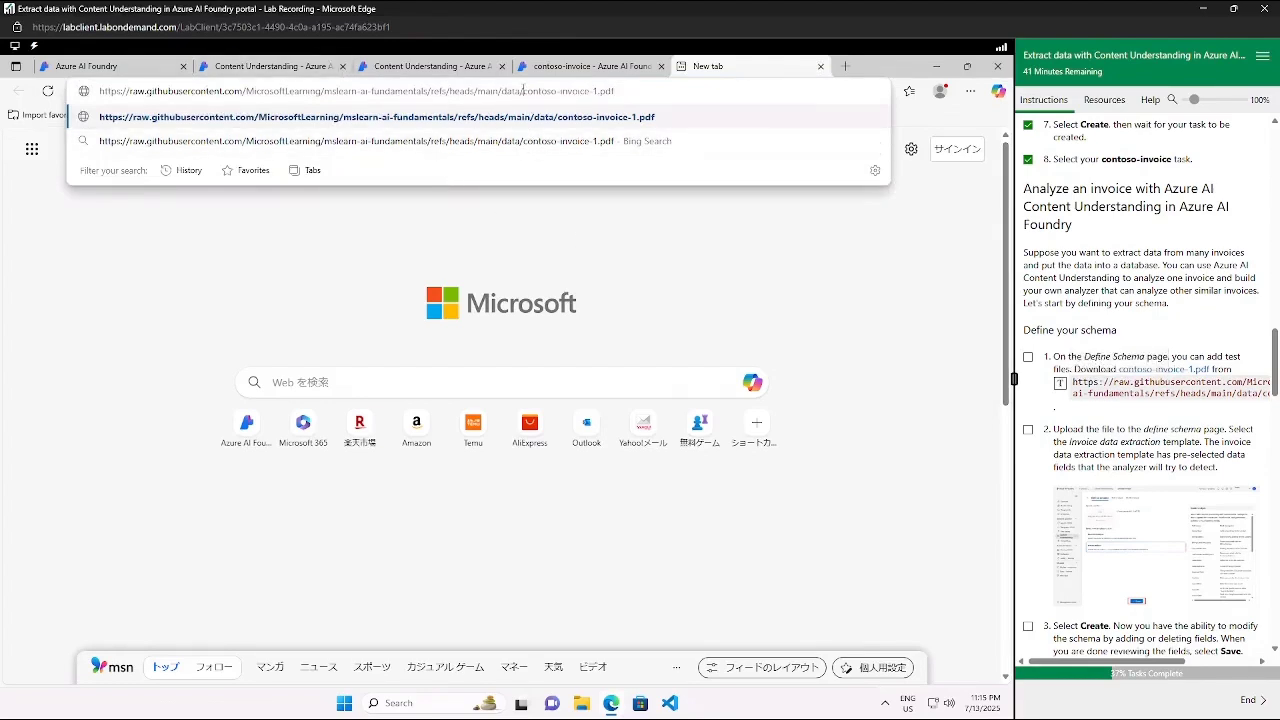
pyautogui.press('Escape')
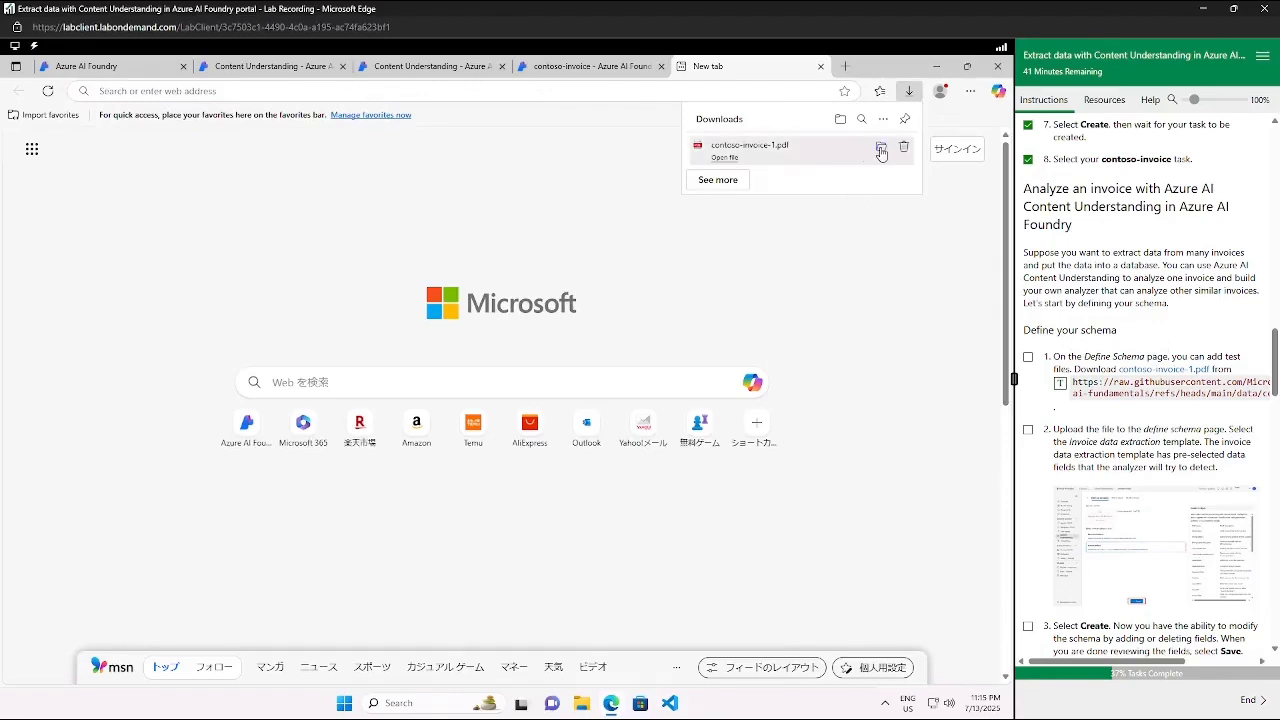
pyautogui.click(711, 149)
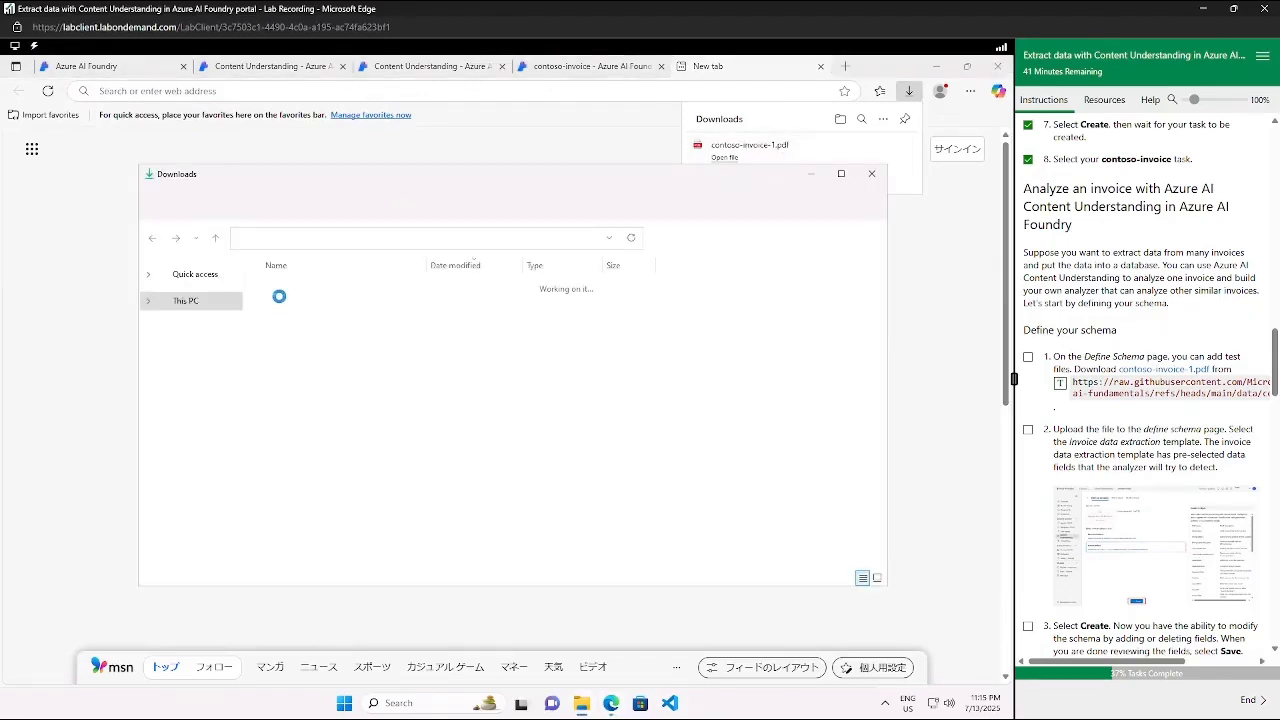
pyautogui.click(275, 304)
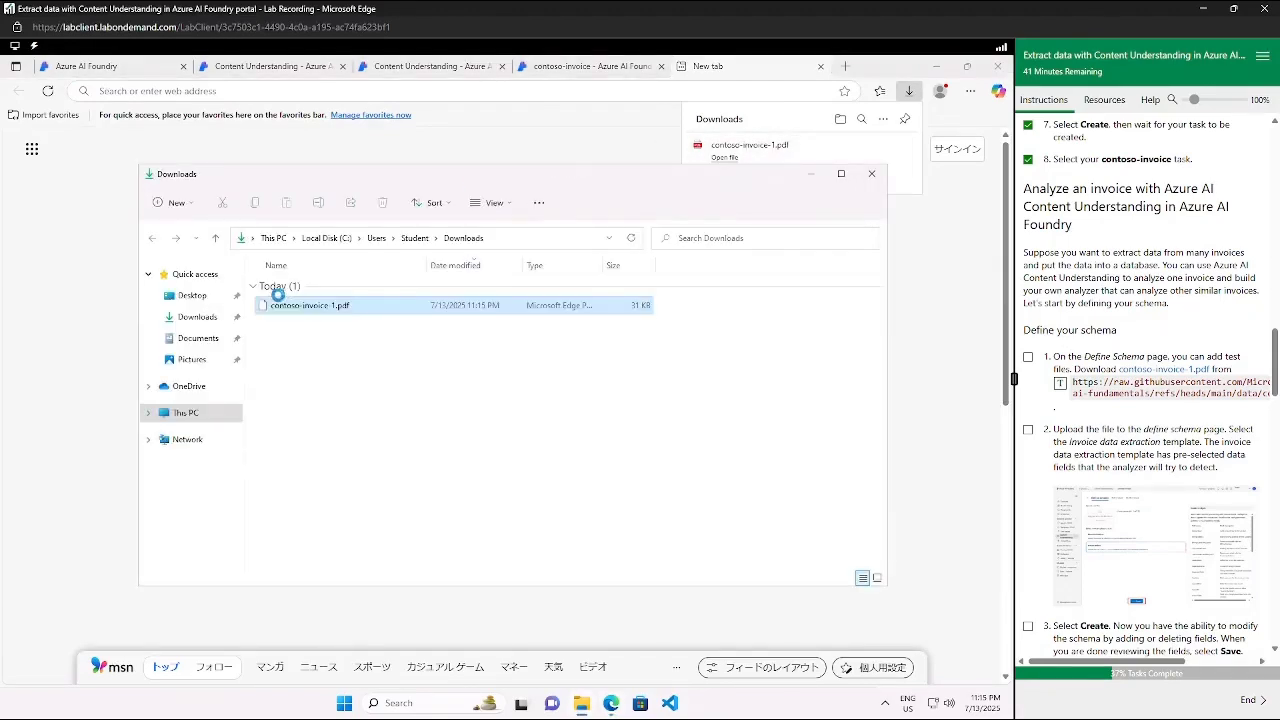
# Upload contoso-invoice-1.pdf from Downloads as the test file for the contoso-invoice schema, and mark lab steps 1 and 2 as done
pyautogui.click(76, 332)
pyautogui.click(573, 72)
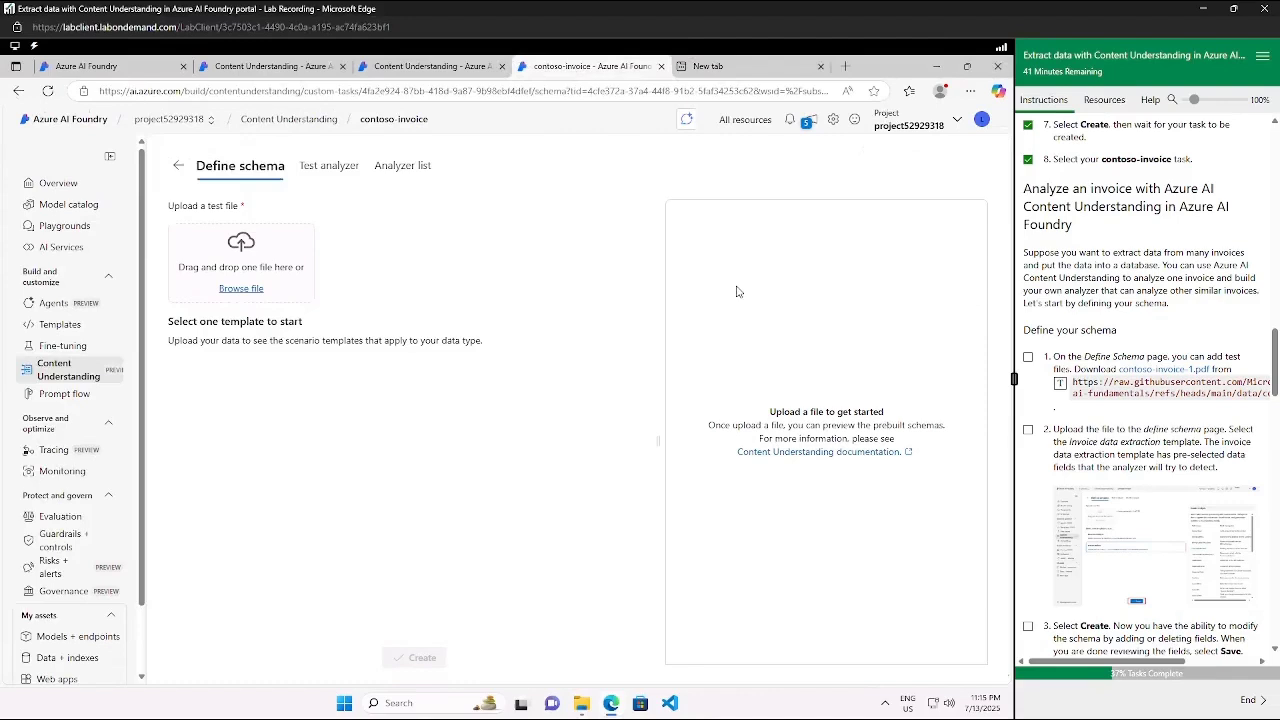
pyautogui.click(1029, 431)
pyautogui.click(241, 289)
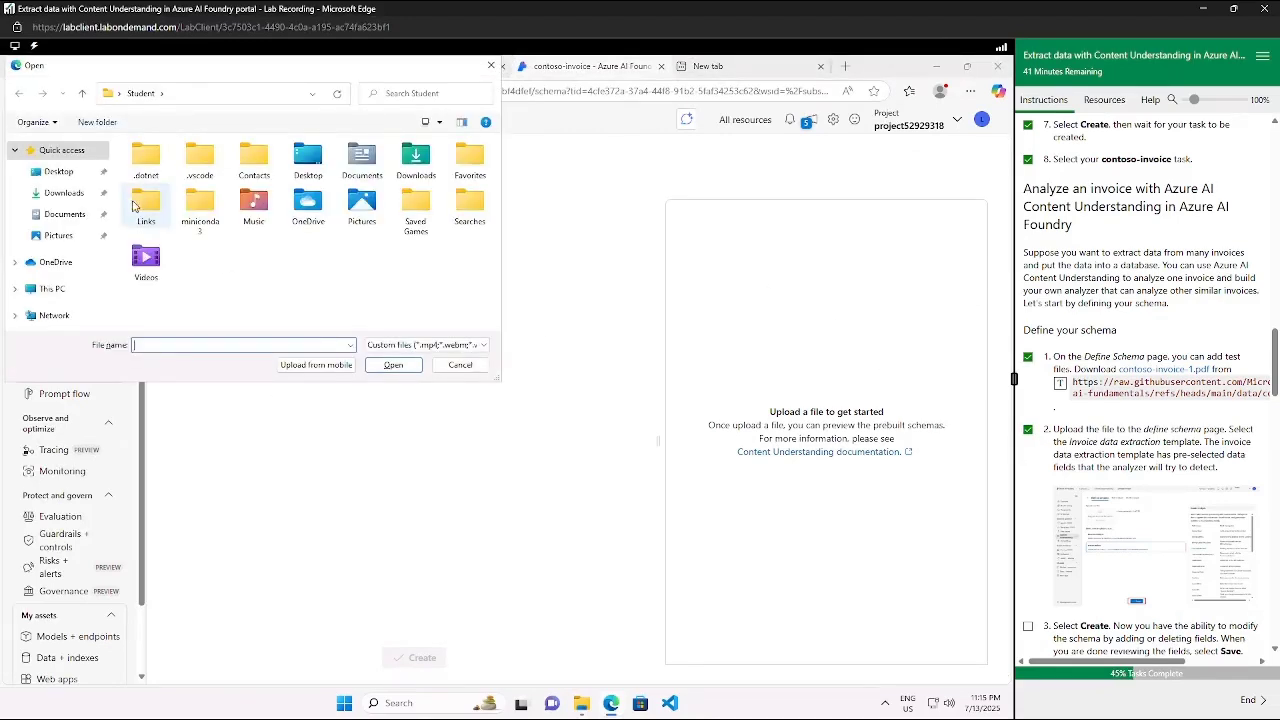
pyautogui.click(64, 193)
pyautogui.doubleClick(160, 182)
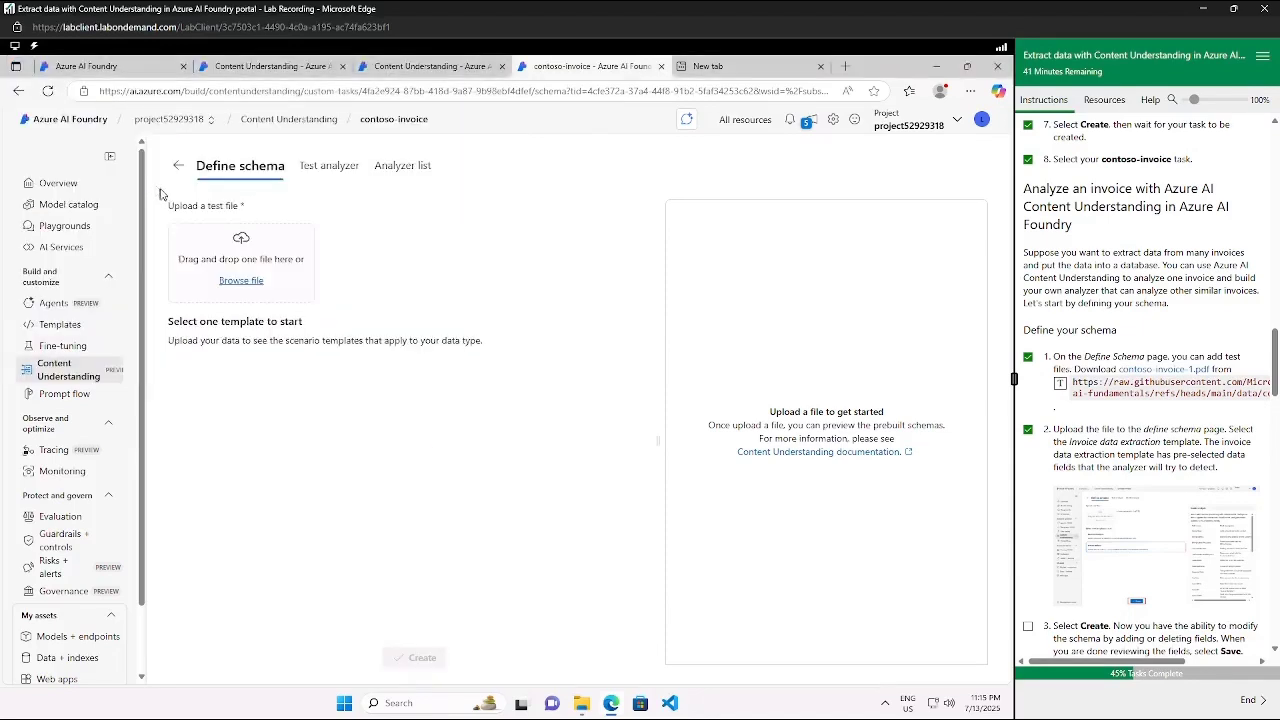
# View the downloaded contoso-invoice-1.pdf from the Downloads folder in the browser, and return to the contoso-invoice schema page
pyautogui.click(583, 706)
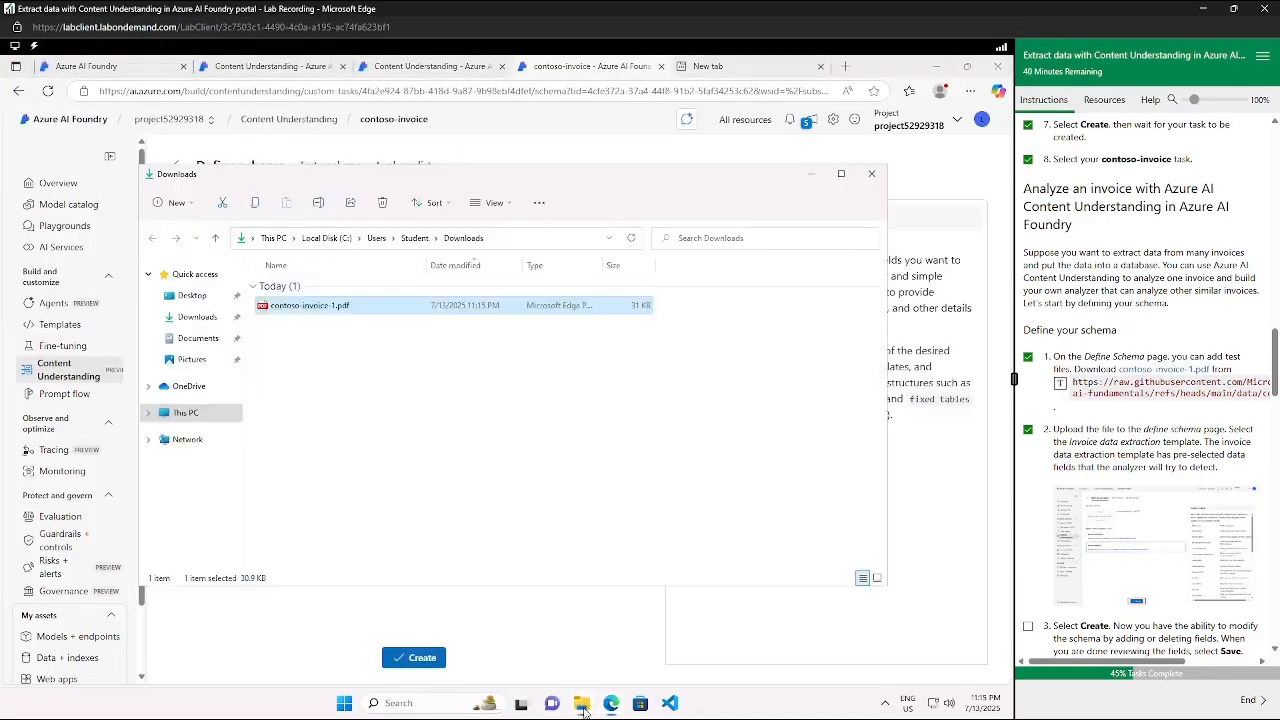
pyautogui.doubleClick(308, 306)
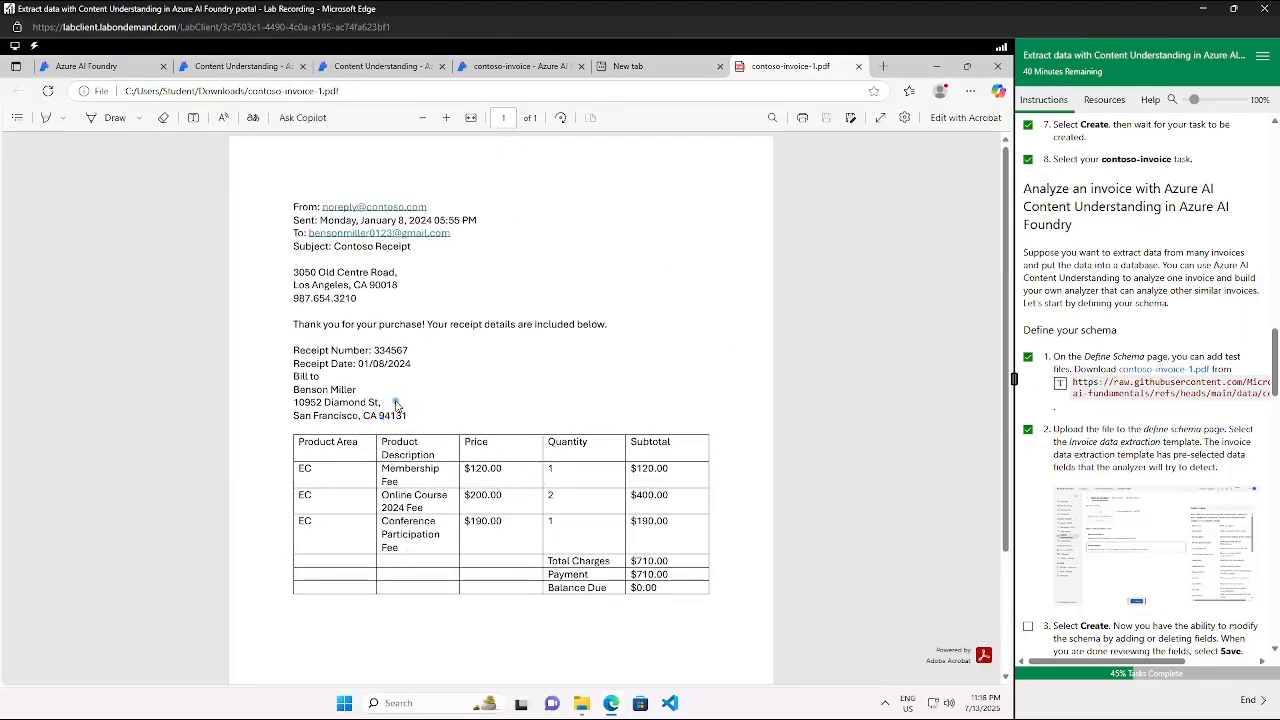
pyautogui.click(515, 66)
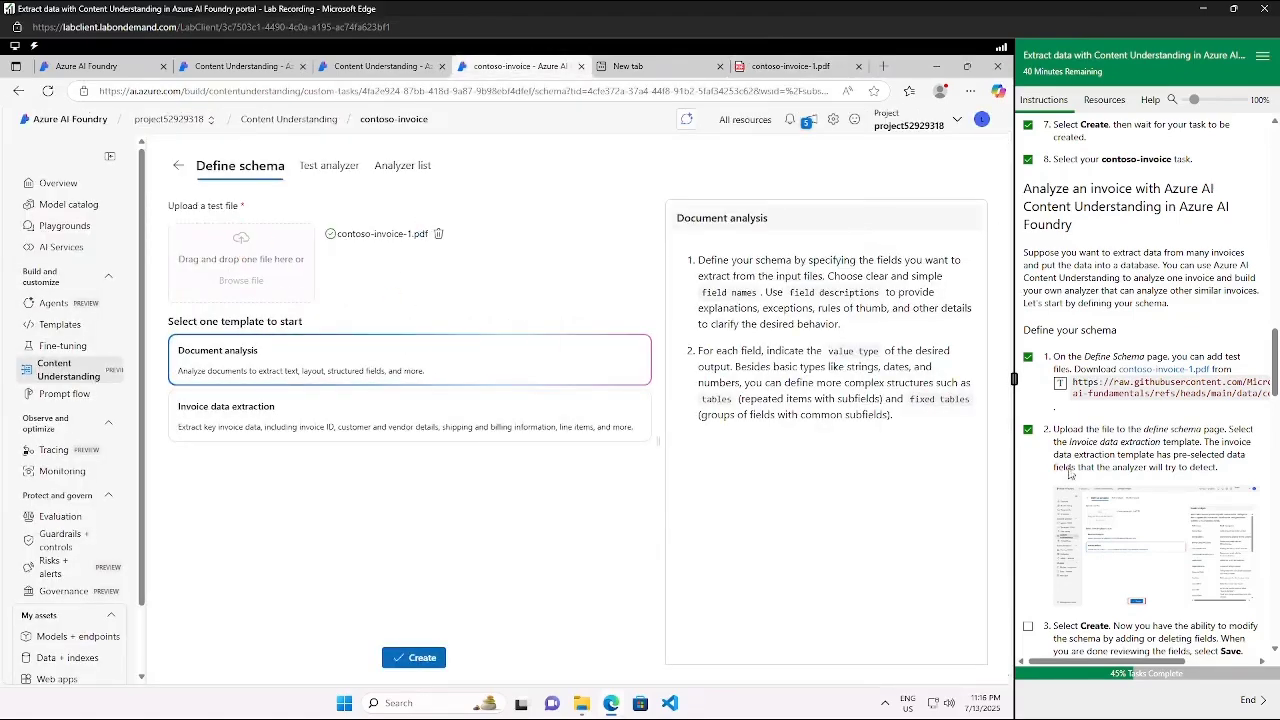
# Create the schema from the Invoice data extraction template after reviewing its predefined fields, and mark lab step 3 as done
pyautogui.click(1028, 626)
pyautogui.scroll(-2, 1040, 610)
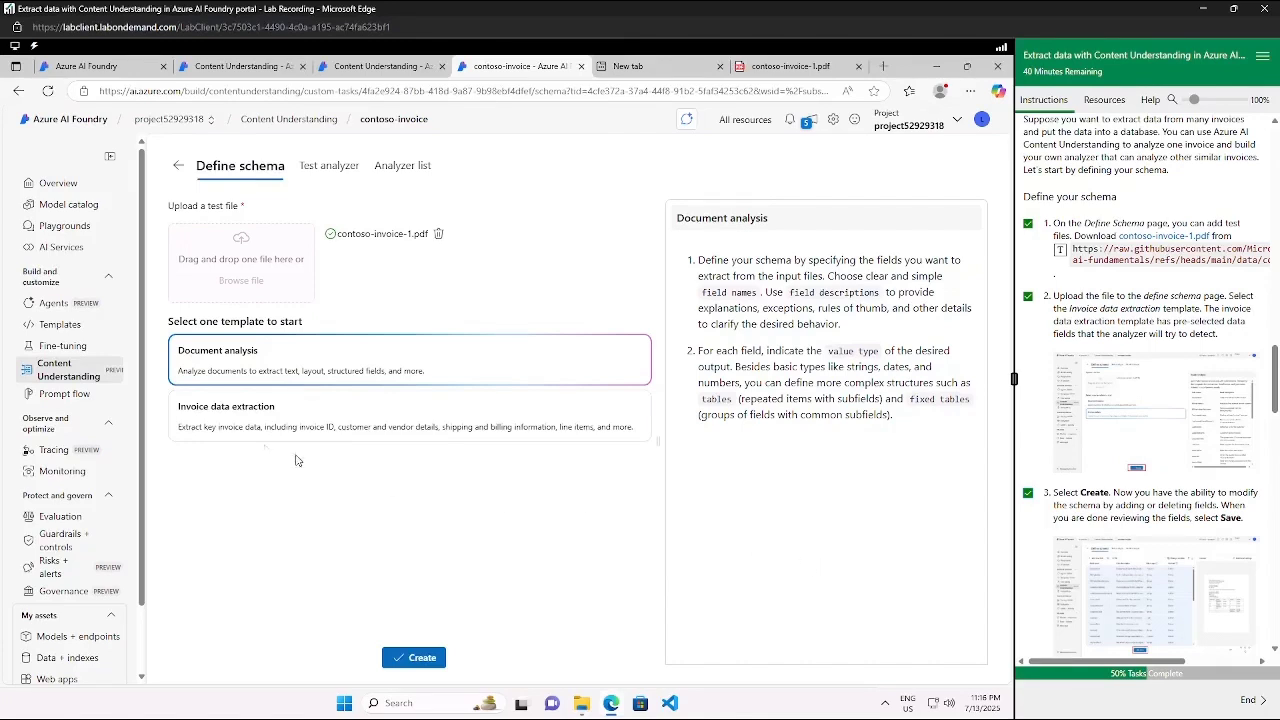
pyautogui.click(251, 421)
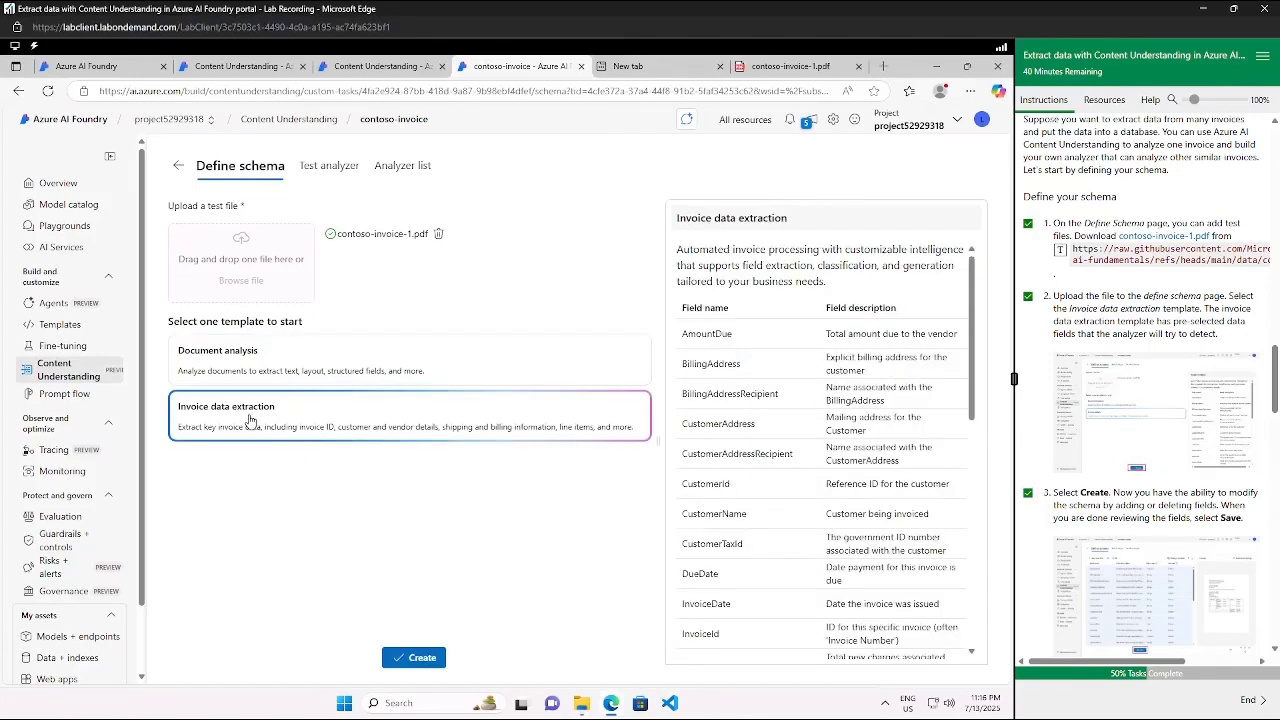
pyautogui.scroll(-4, 750, 300)
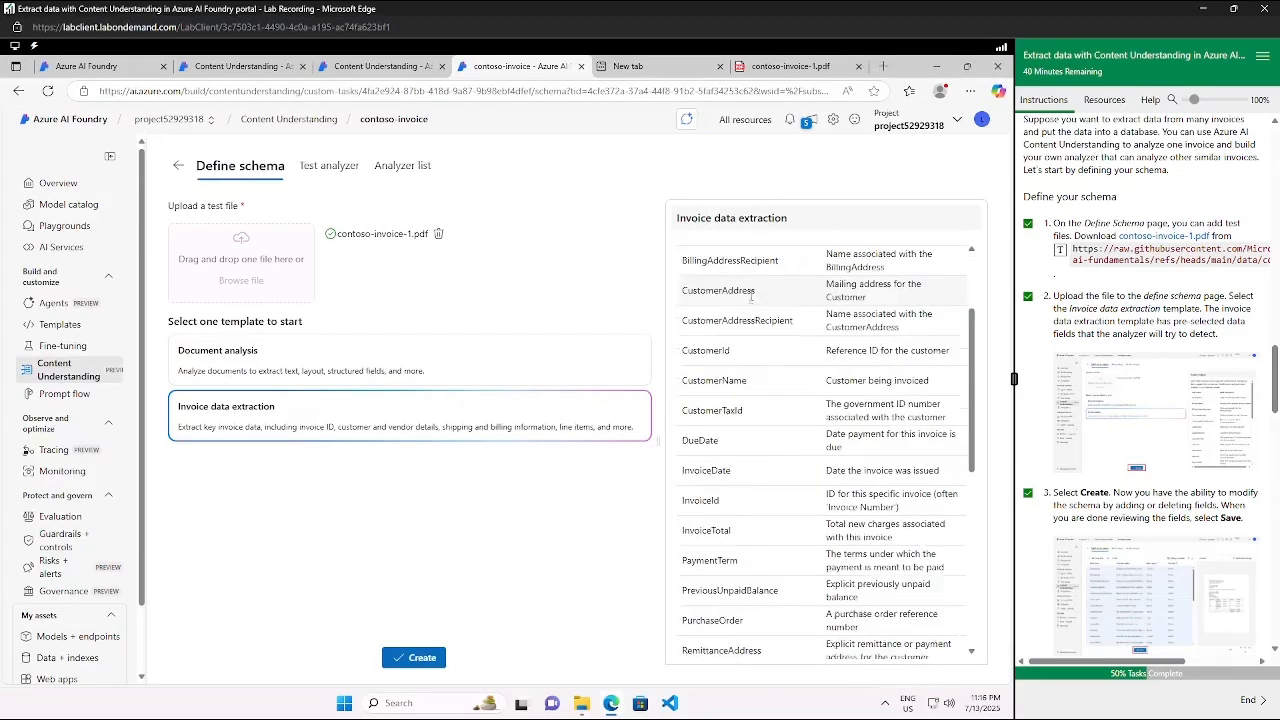
pyautogui.scroll(-3, 755, 430)
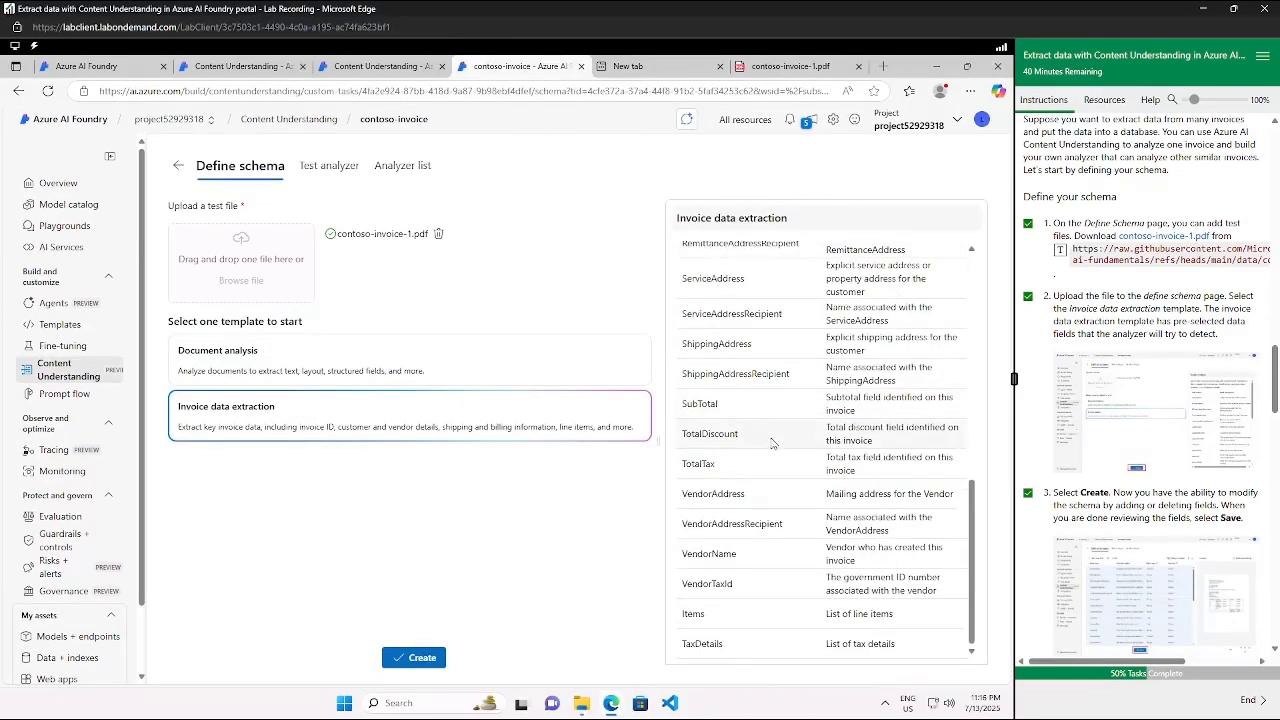
pyautogui.click(422, 659)
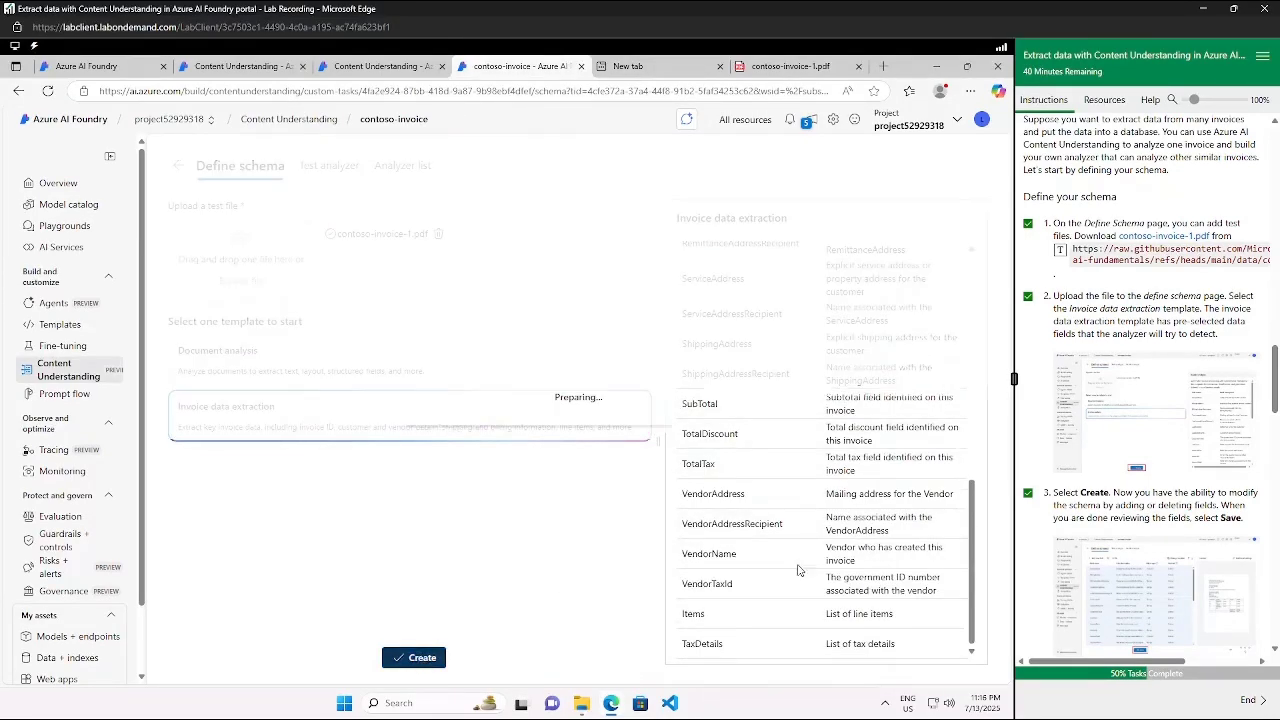
# Mark lab step 4 as done and save the invoice schema to run the analysis
pyautogui.scroll(-4, 1166, 429)
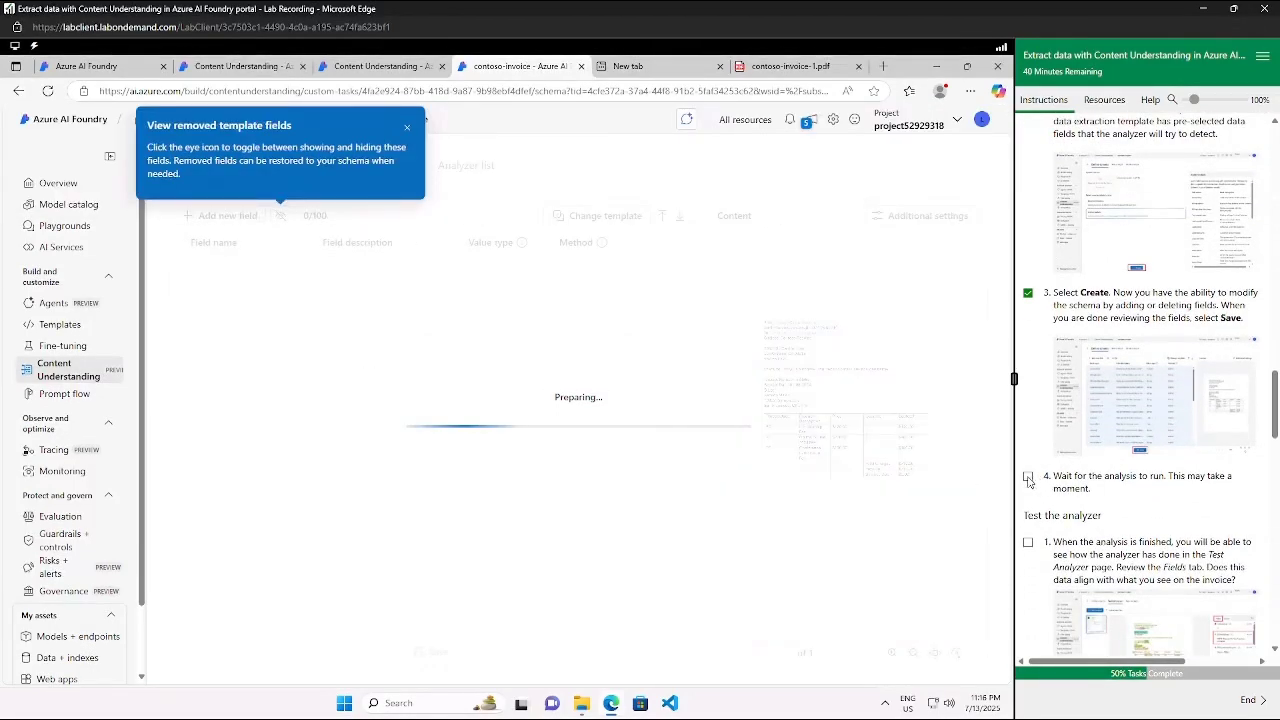
pyautogui.click(1028, 478)
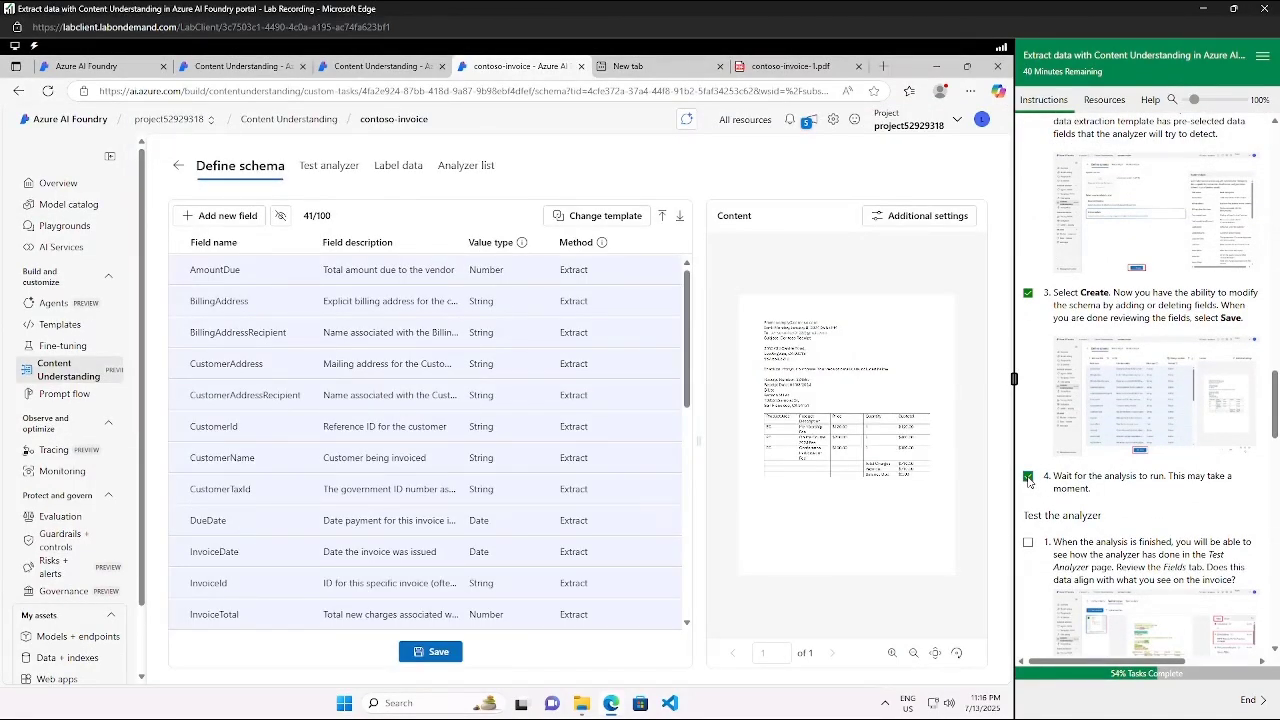
pyautogui.scroll(-3, 1028, 480)
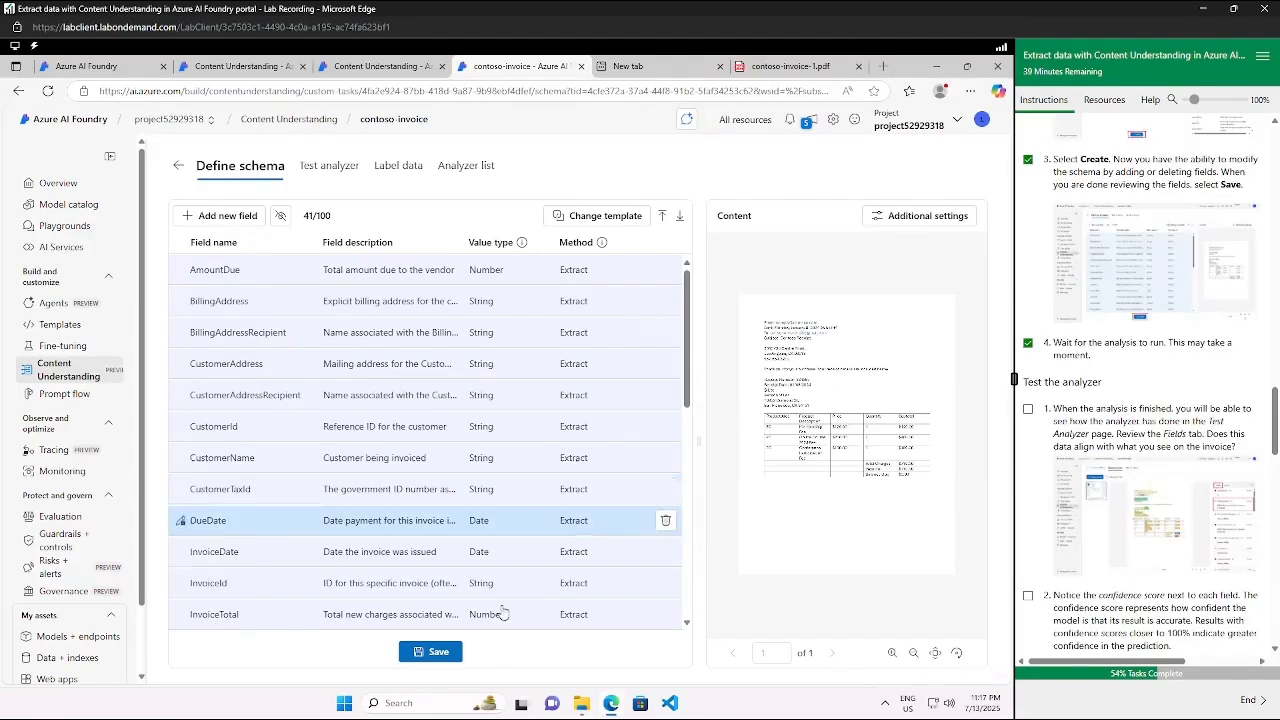
pyautogui.click(434, 655)
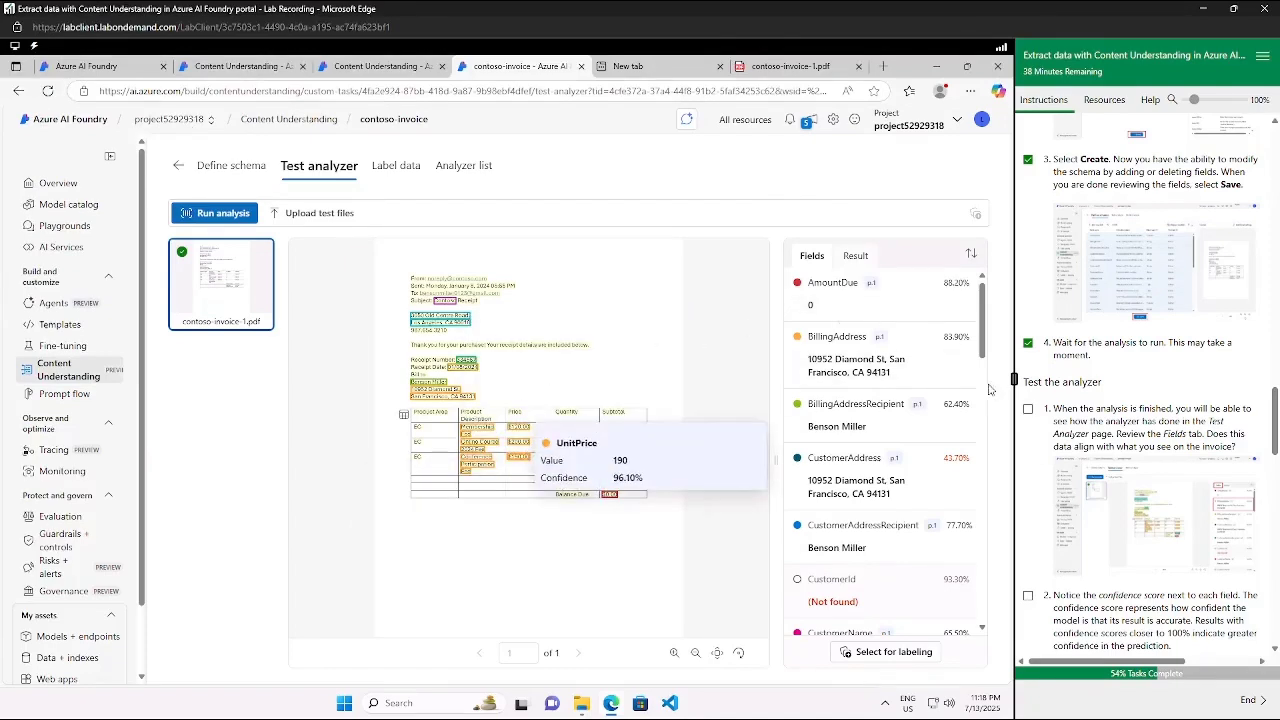
# Examine the extracted invoice fields and their confidence scores in the analyzer test, comparing them with the invoice and lab instructions
pyautogui.moveTo(858, 359)
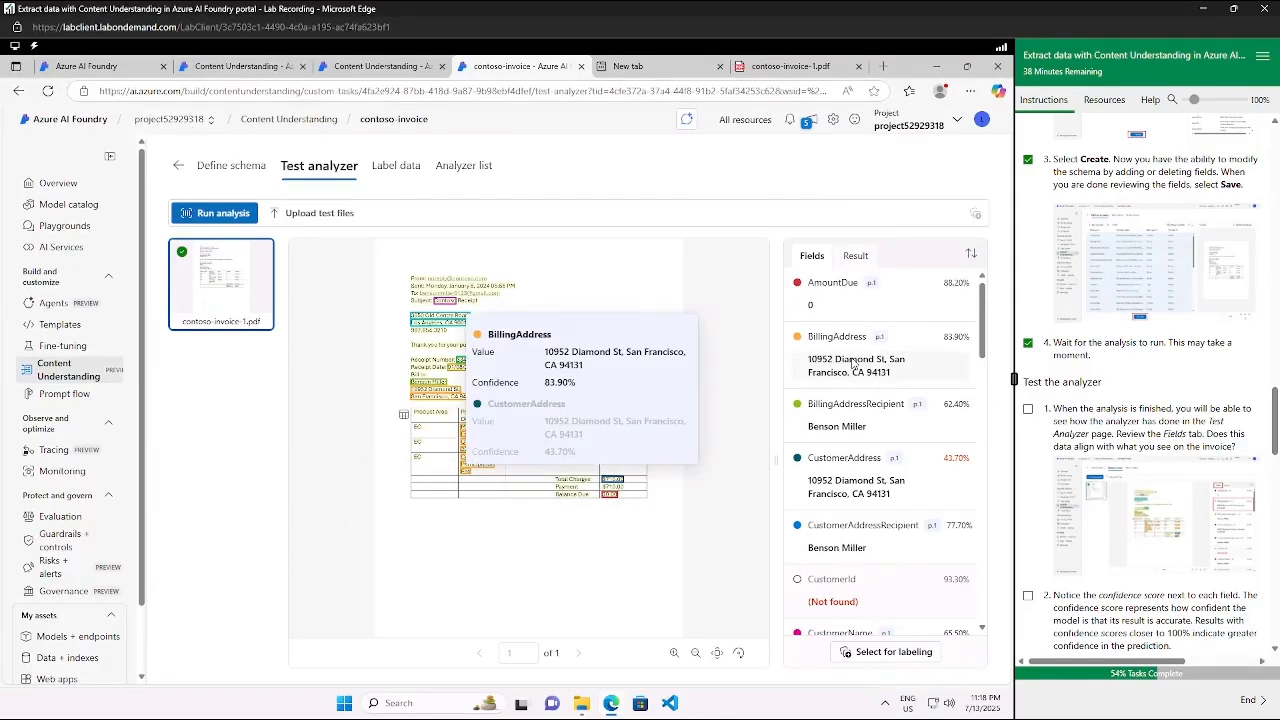
pyautogui.moveTo(858, 418)
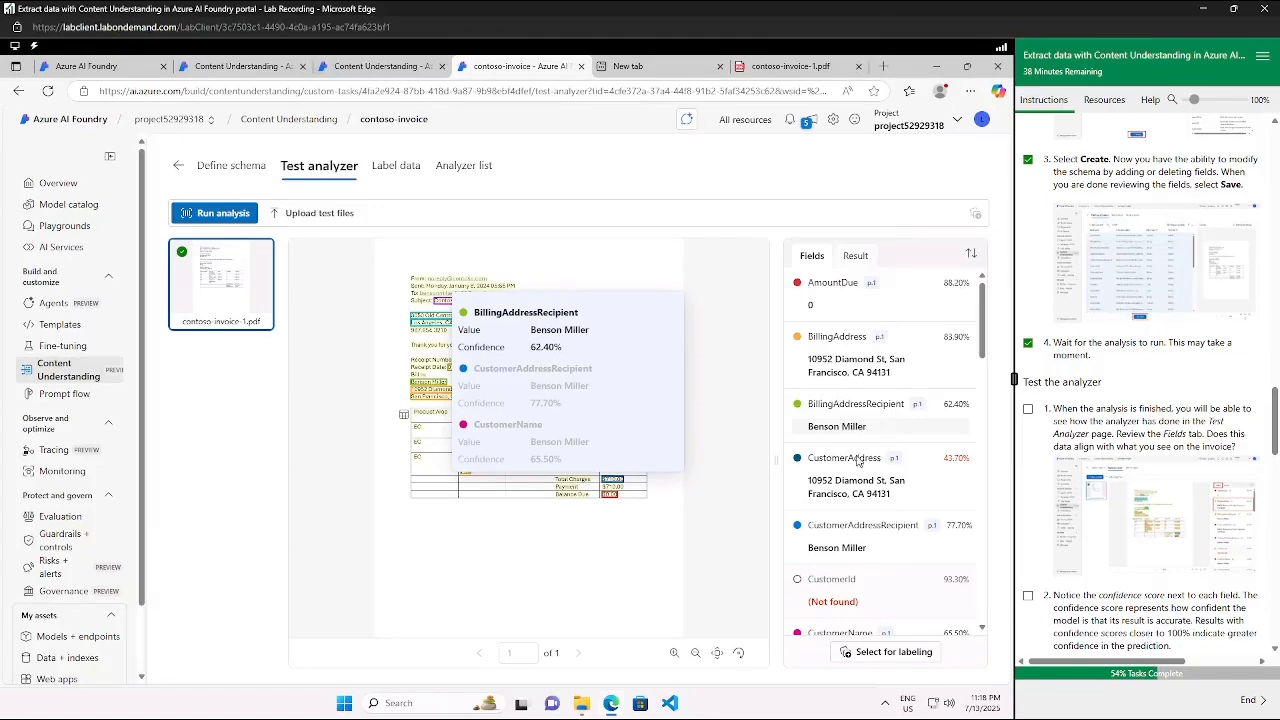
pyautogui.moveTo(857, 503)
pyautogui.scroll(-2, 857, 503)
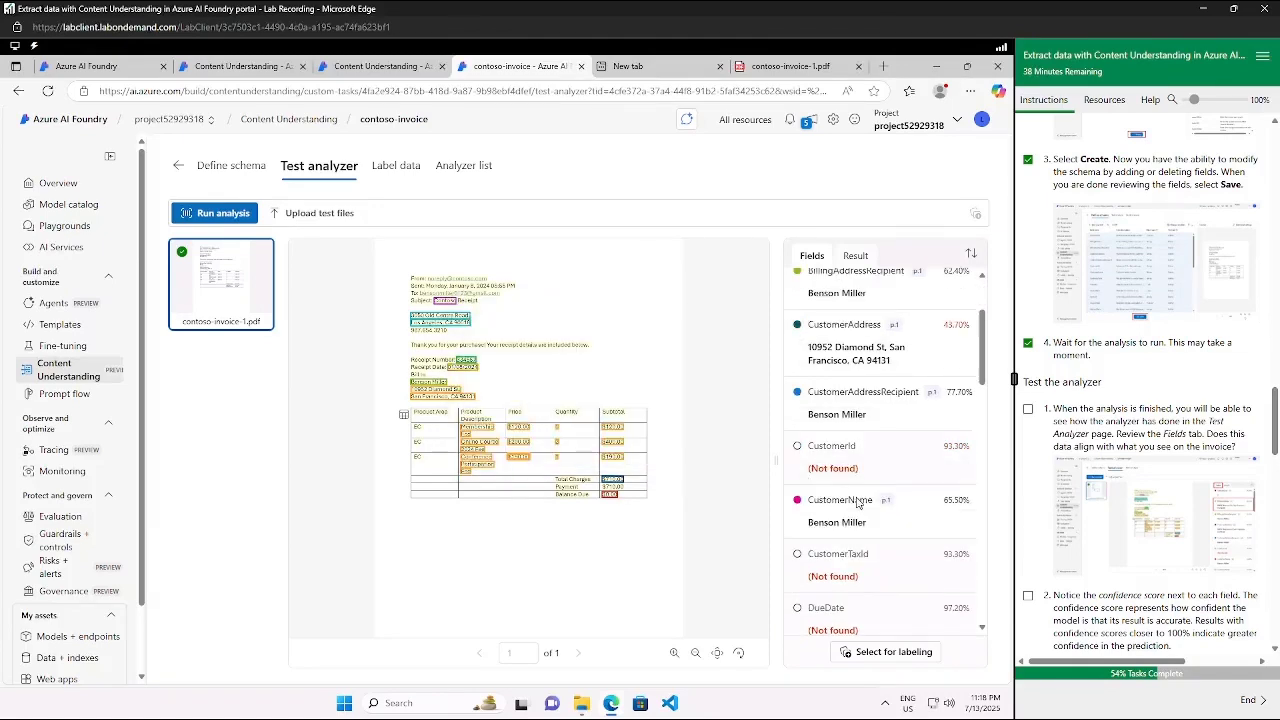
pyautogui.scroll(-2, 849, 524)
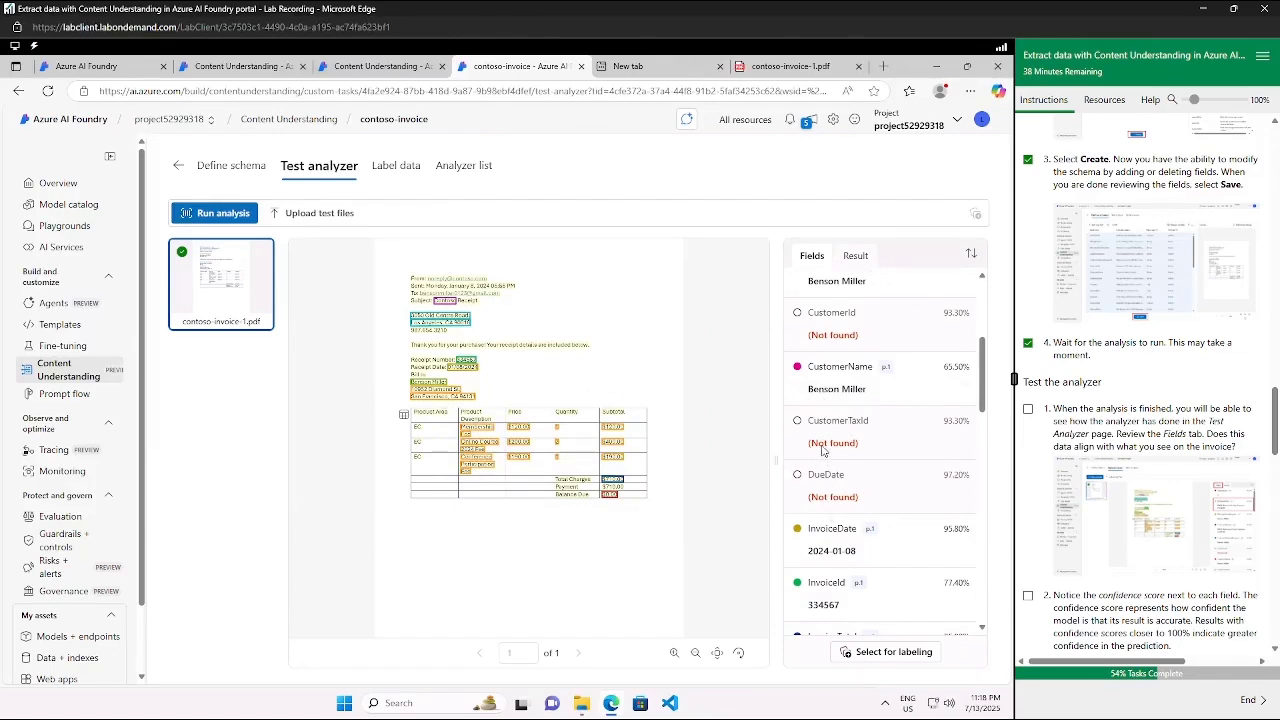
pyautogui.scroll(-10, 822, 451)
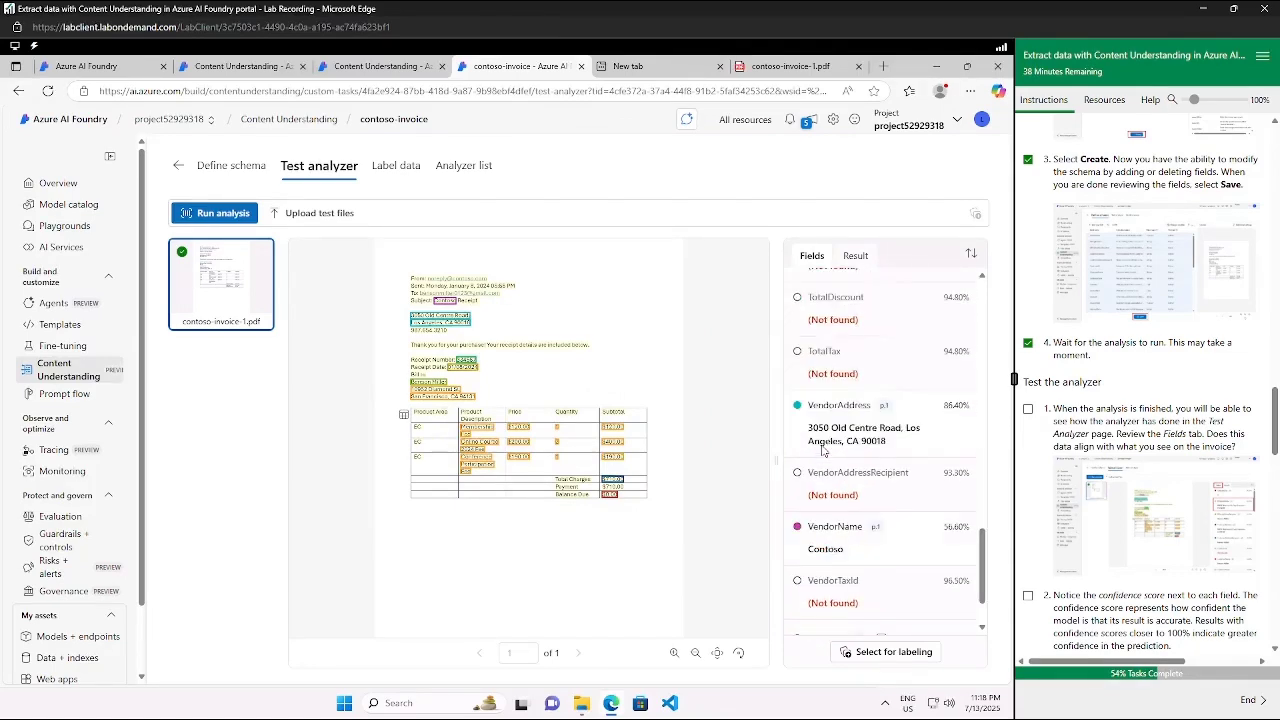
pyautogui.scroll(-1, 822, 451)
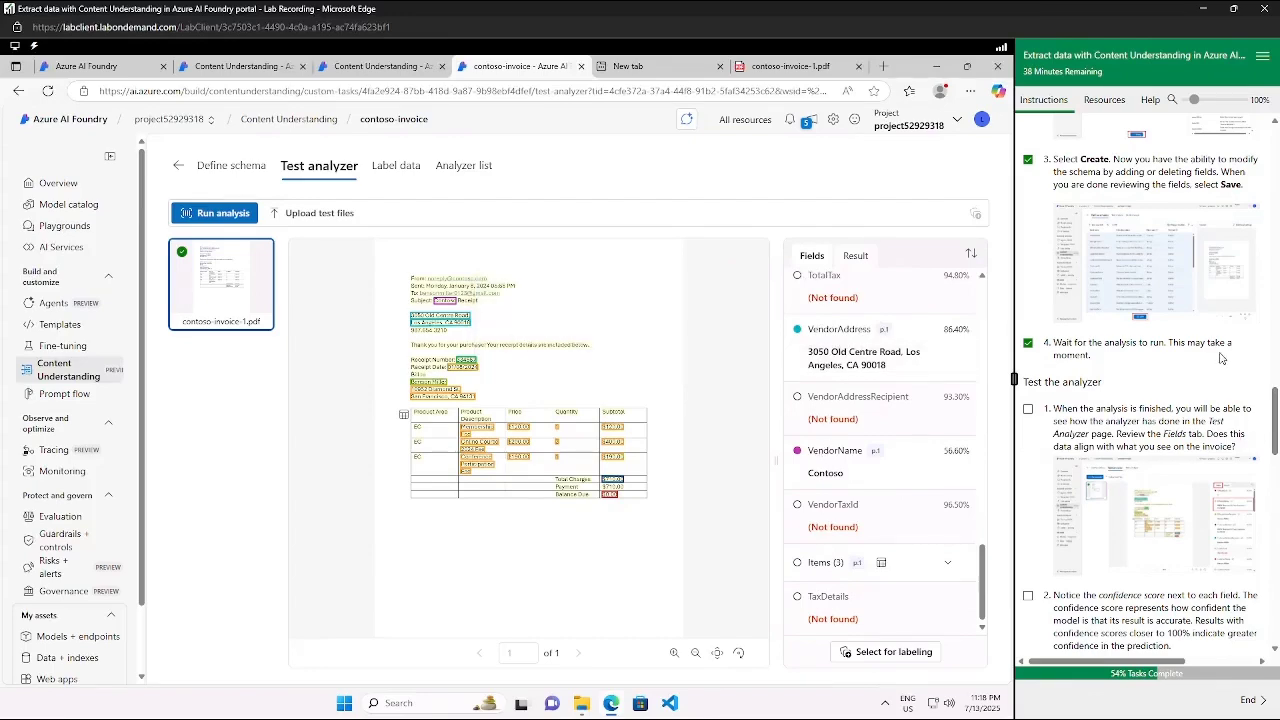
pyautogui.scroll(-3, 1220, 357)
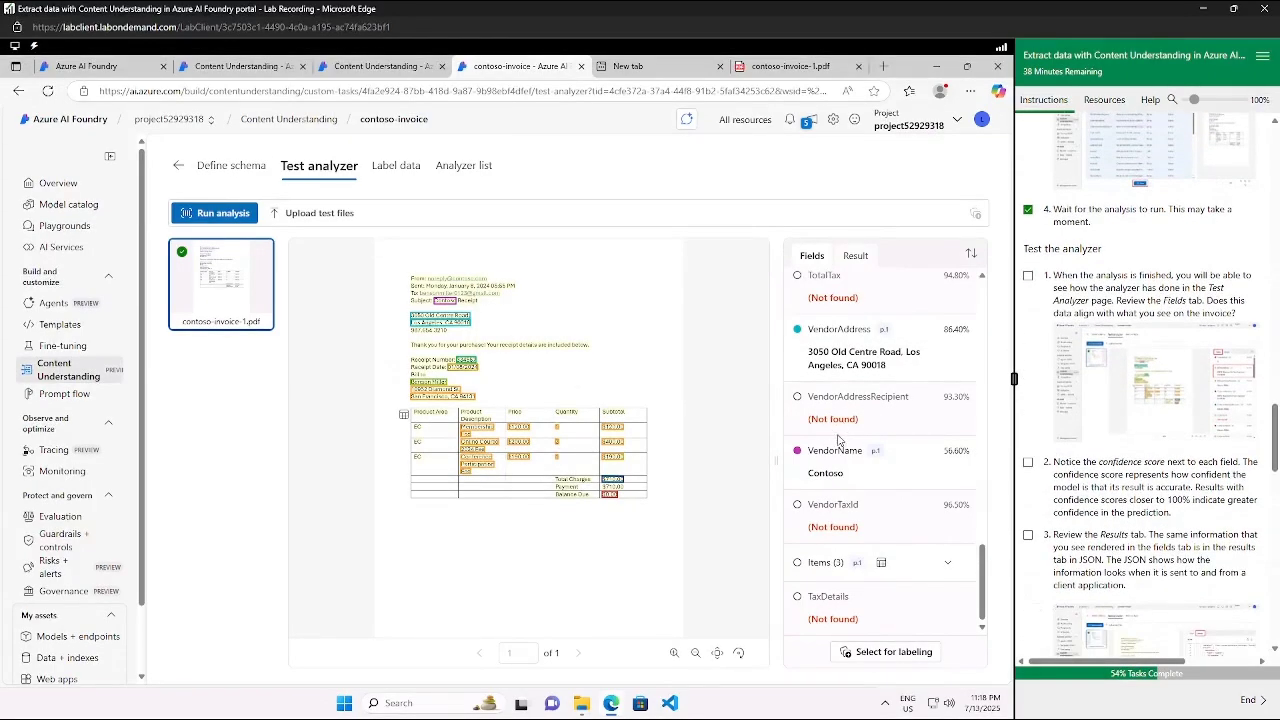
pyautogui.scroll(10, 838, 437)
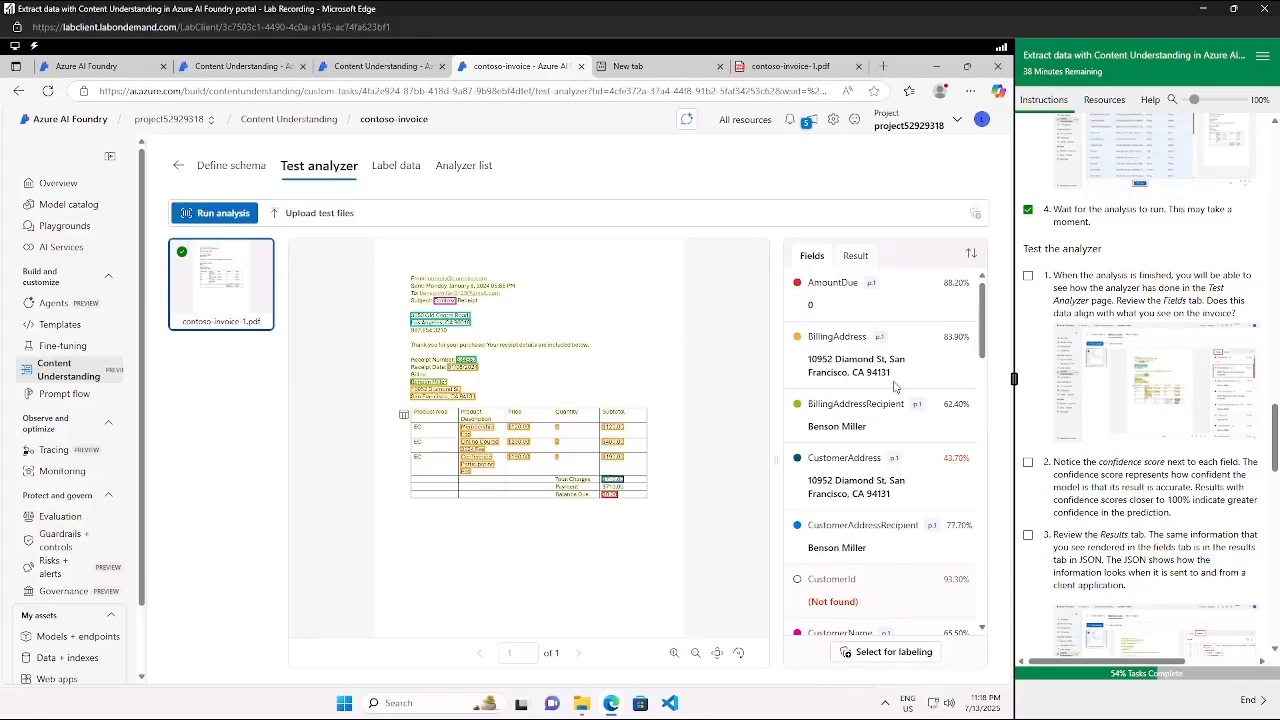
pyautogui.moveTo(917, 485)
pyautogui.moveTo(935, 488)
# Review the JSON result of the contoso-invoice-1.pdf analysis, including the AmountDue and BillingAddress entries
pyautogui.click(850, 255)
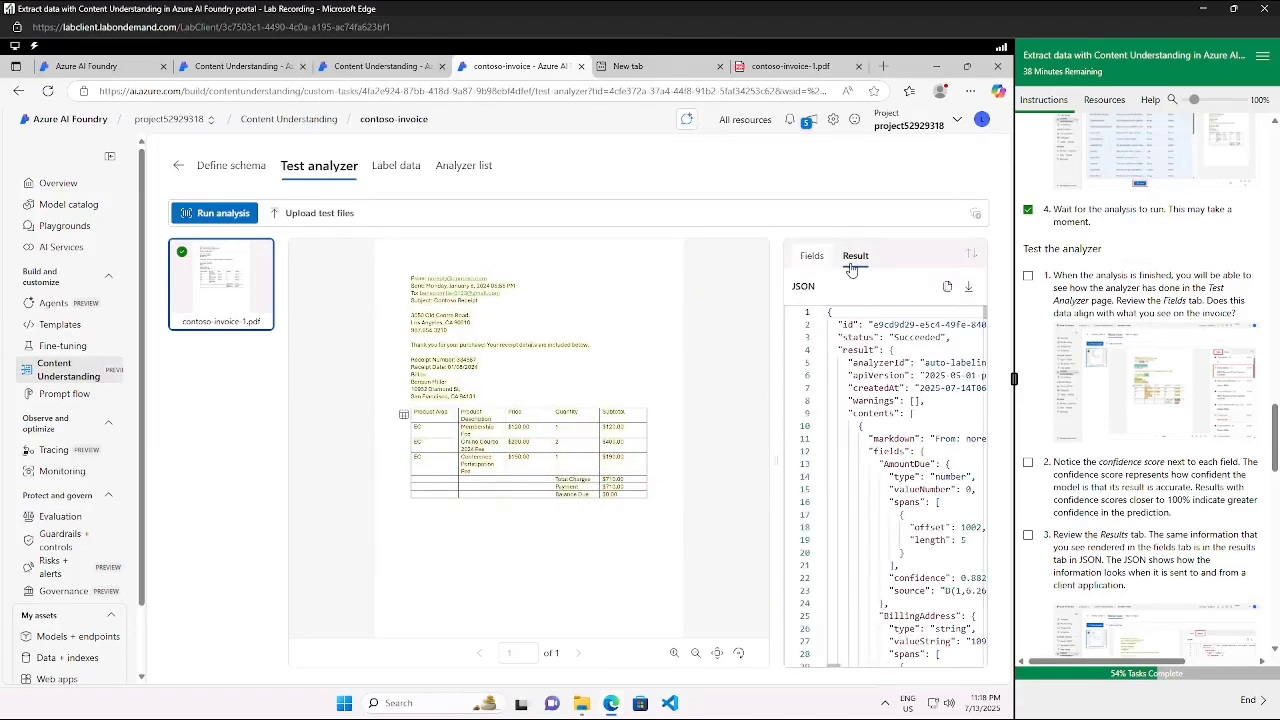
pyautogui.scroll(-2, 868, 410)
pyautogui.scroll(-2, 868, 410)
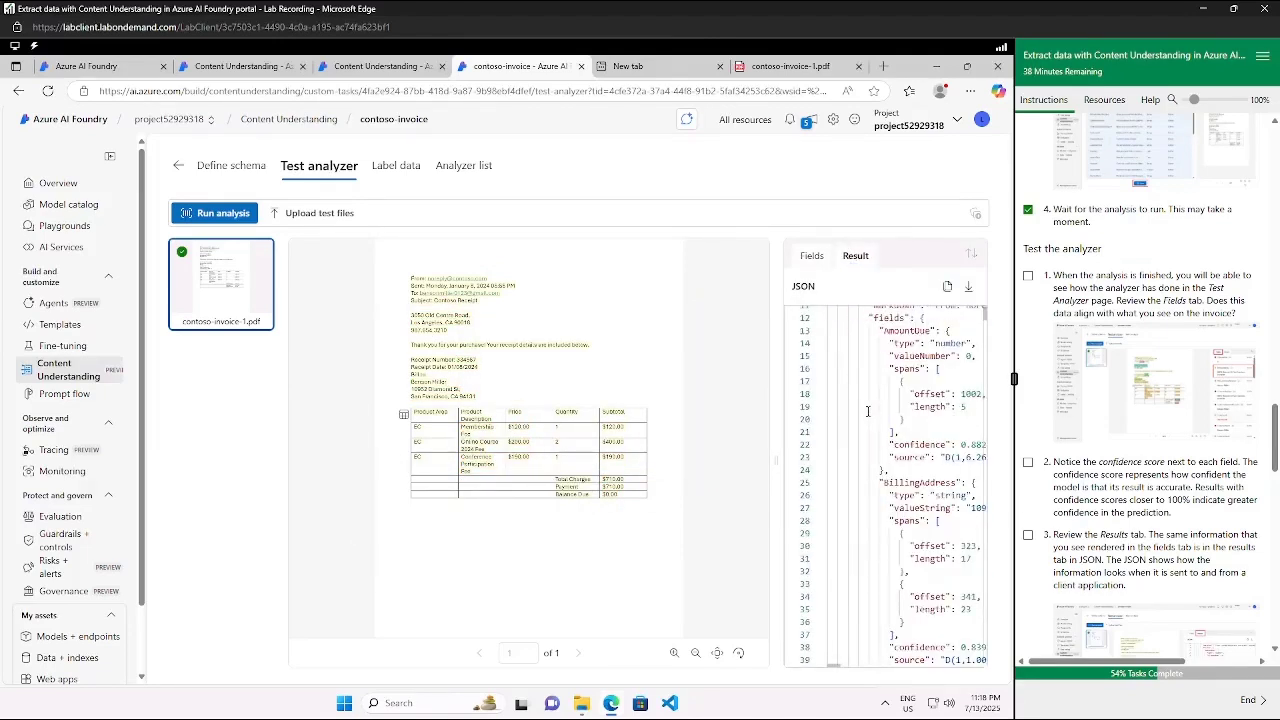
# Open the task's analyzer list and mark the "Test the analyzer" lab steps through step 4 as done
pyautogui.scroll(-5, 897, 421)
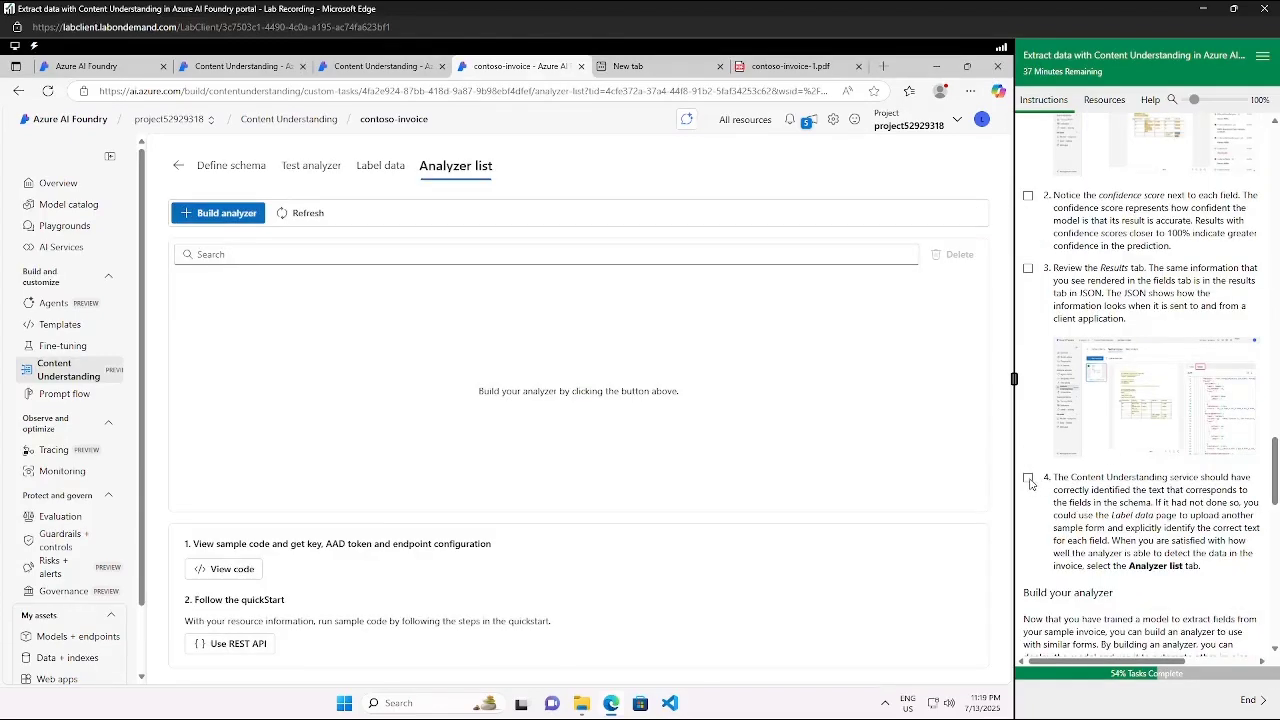
pyautogui.click(1029, 479)
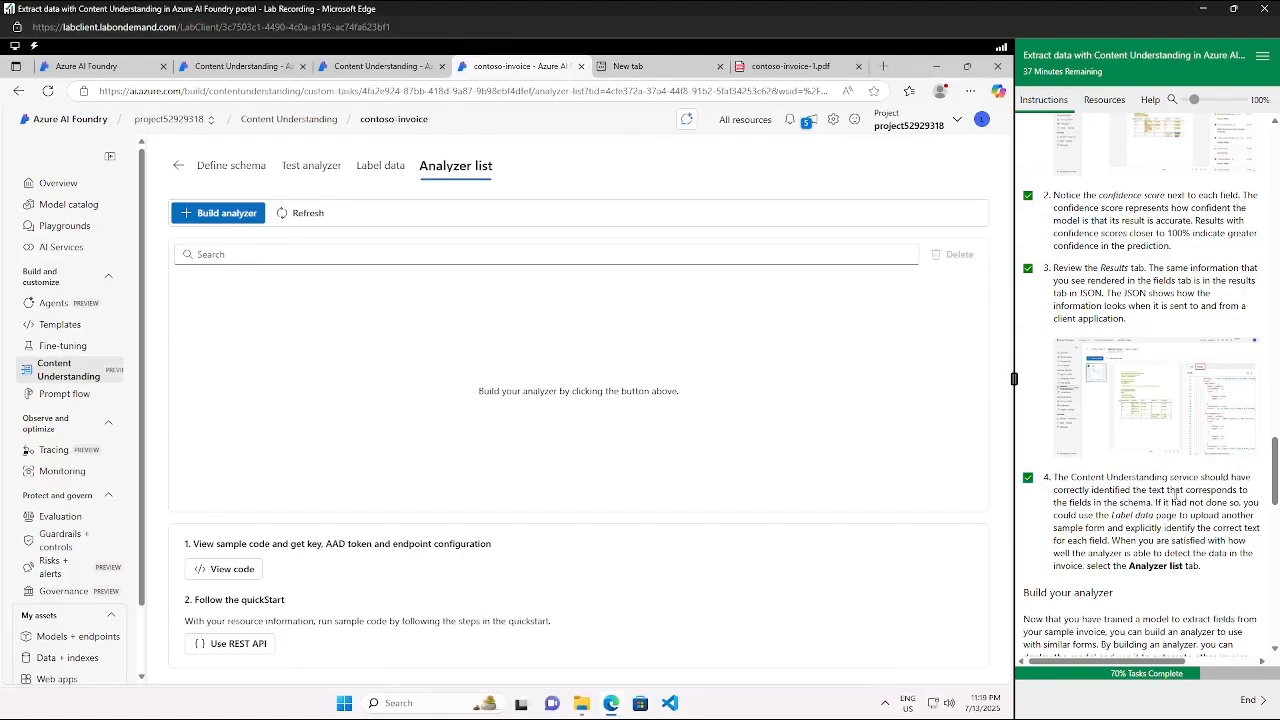
# Review the lab guidance on labelling data and building an analyzer, and look at the task's Label data page
pyautogui.moveTo(1156, 503); pyautogui.dragTo(1262, 505)
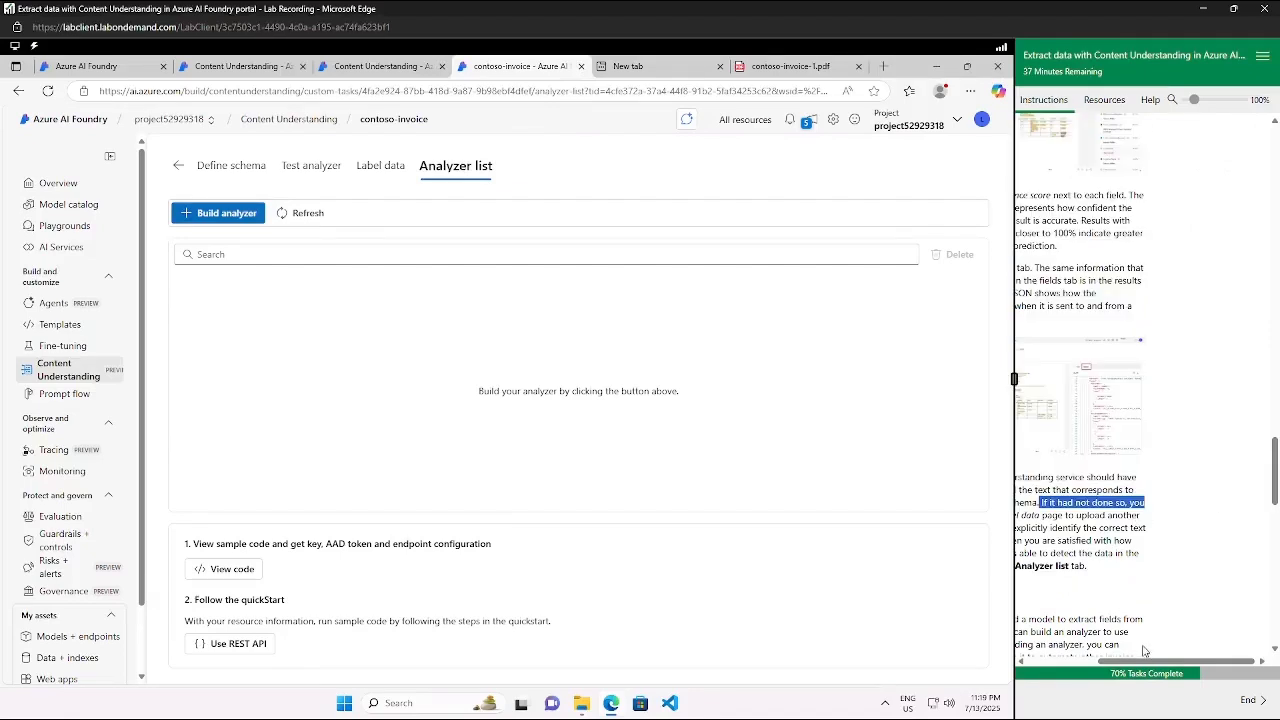
pyautogui.moveTo(1154, 662); pyautogui.dragTo(1084, 663)
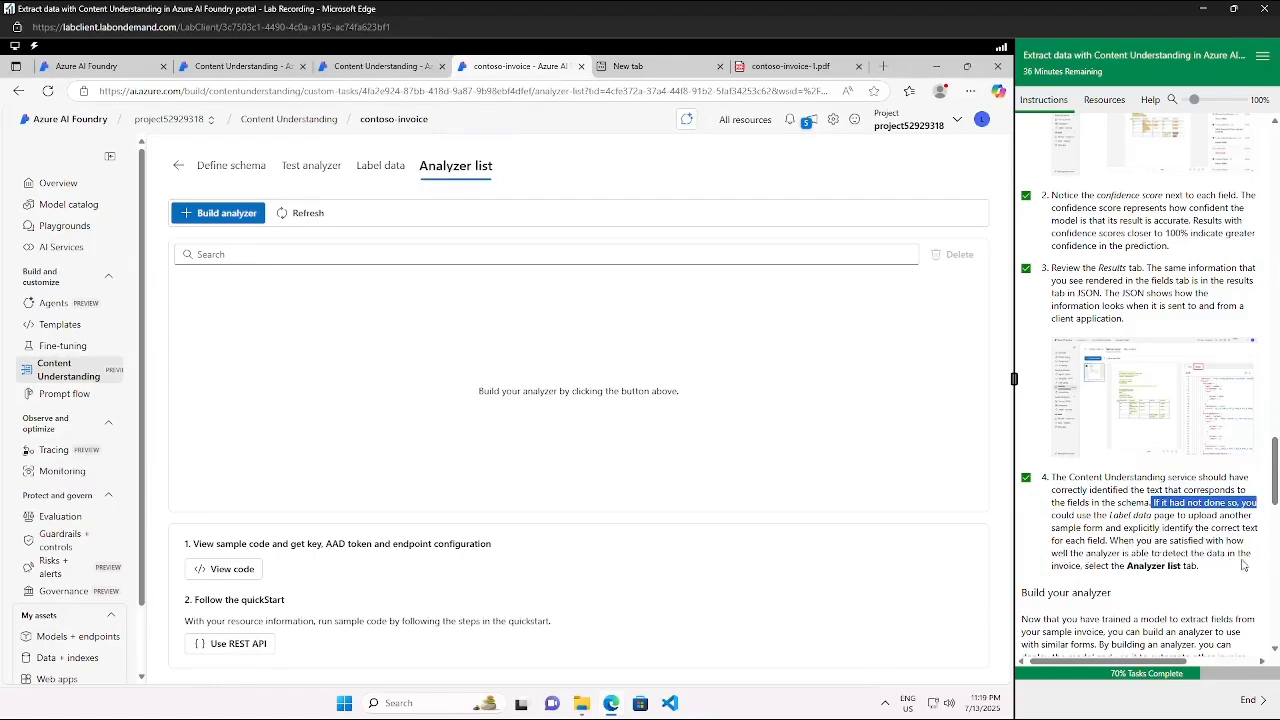
pyautogui.moveTo(1087, 567); pyautogui.dragTo(1203, 569)
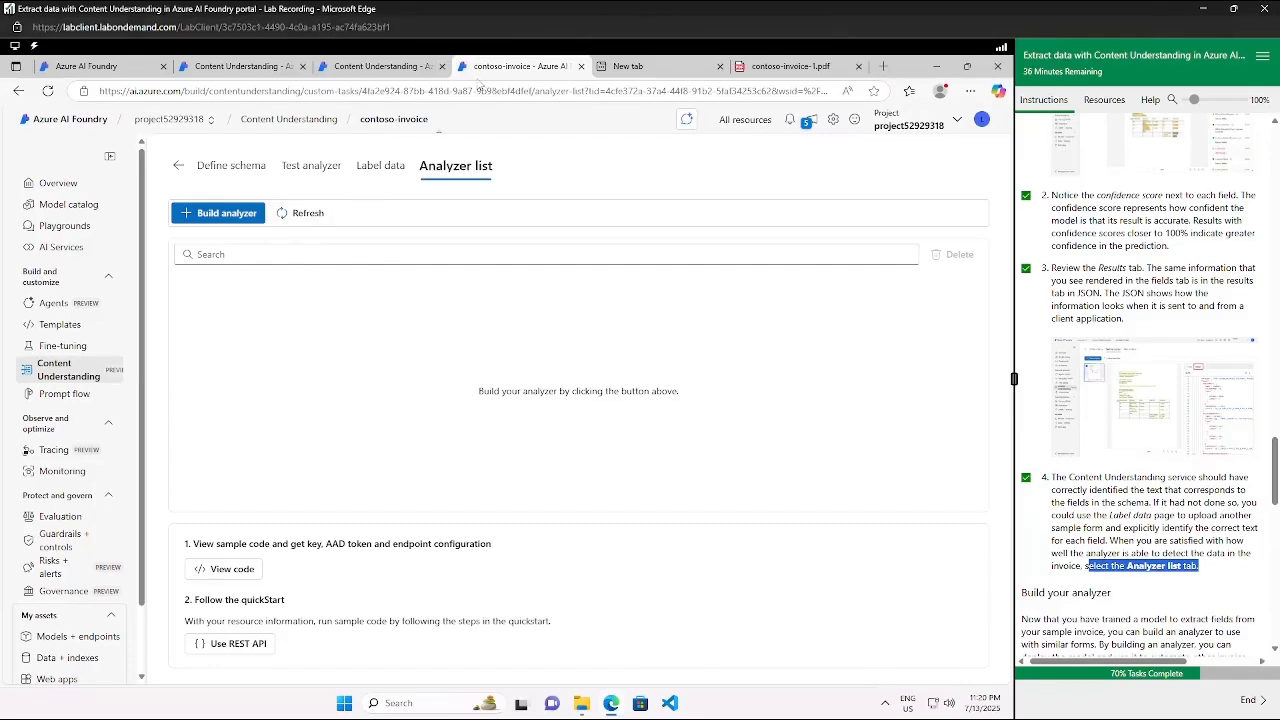
pyautogui.click(398, 170)
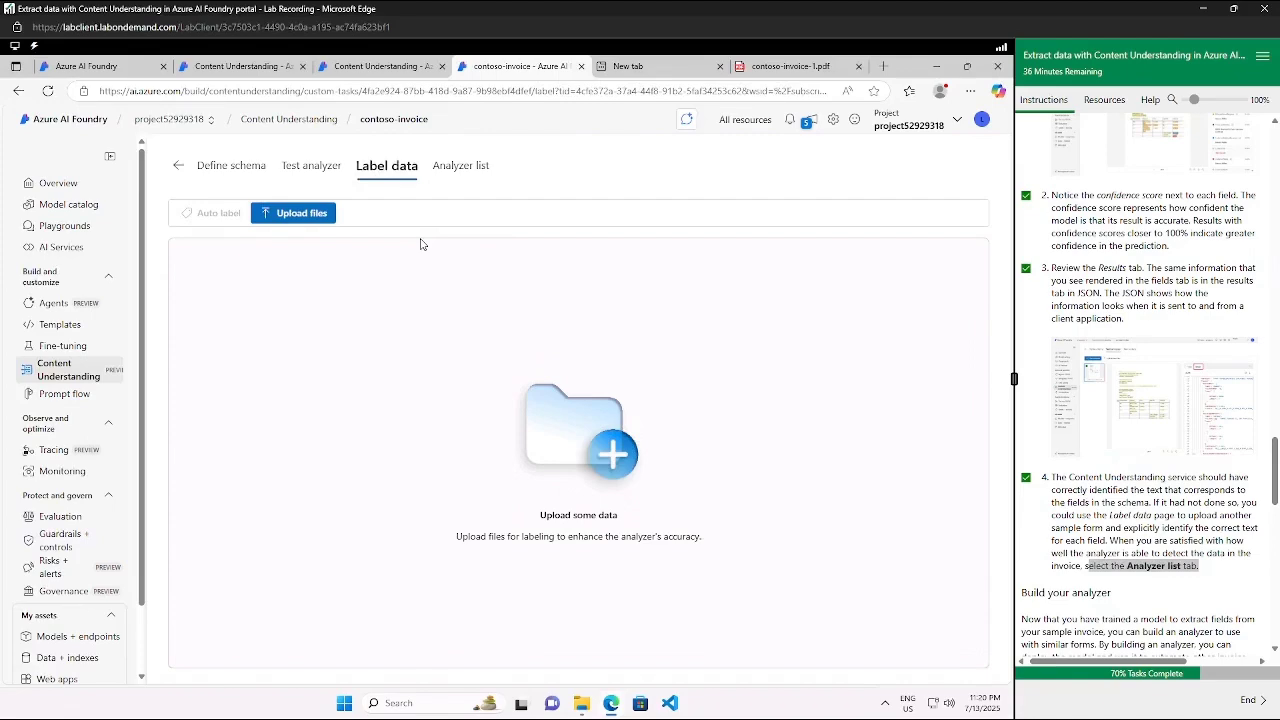
pyautogui.scroll(-3, 1072, 298)
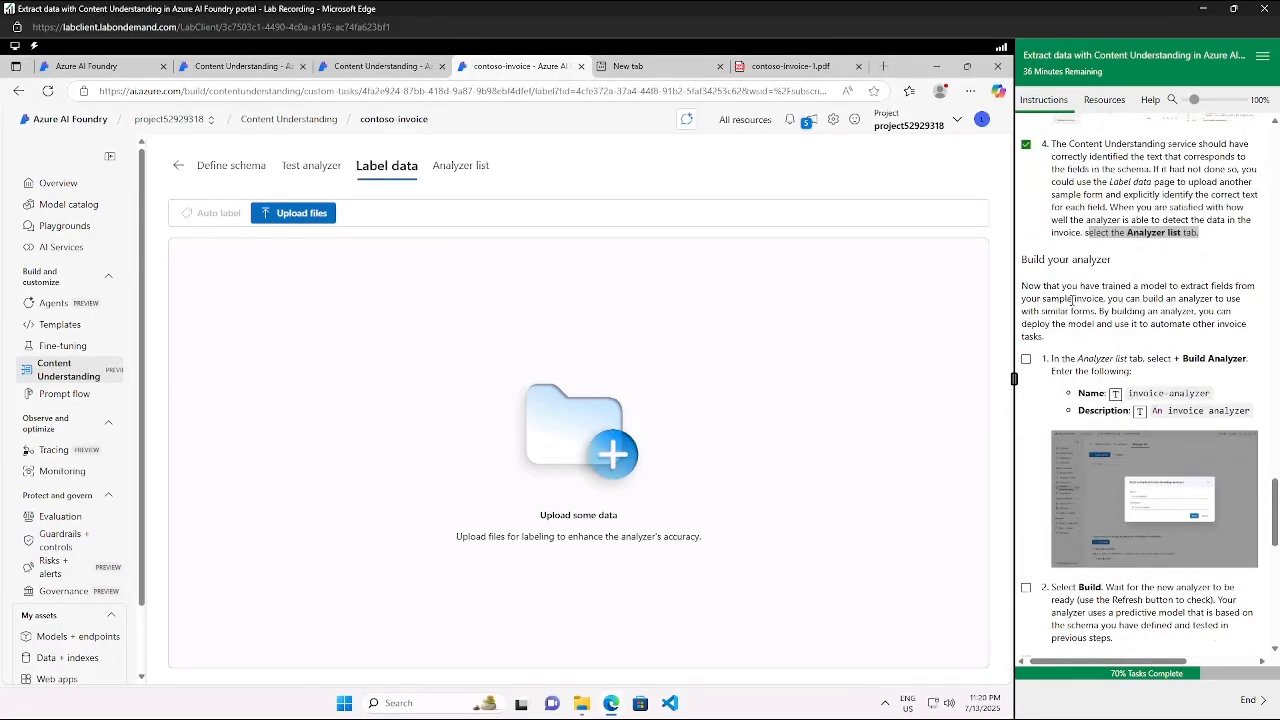
pyautogui.moveTo(1023, 259); pyautogui.dragTo(1116, 263)
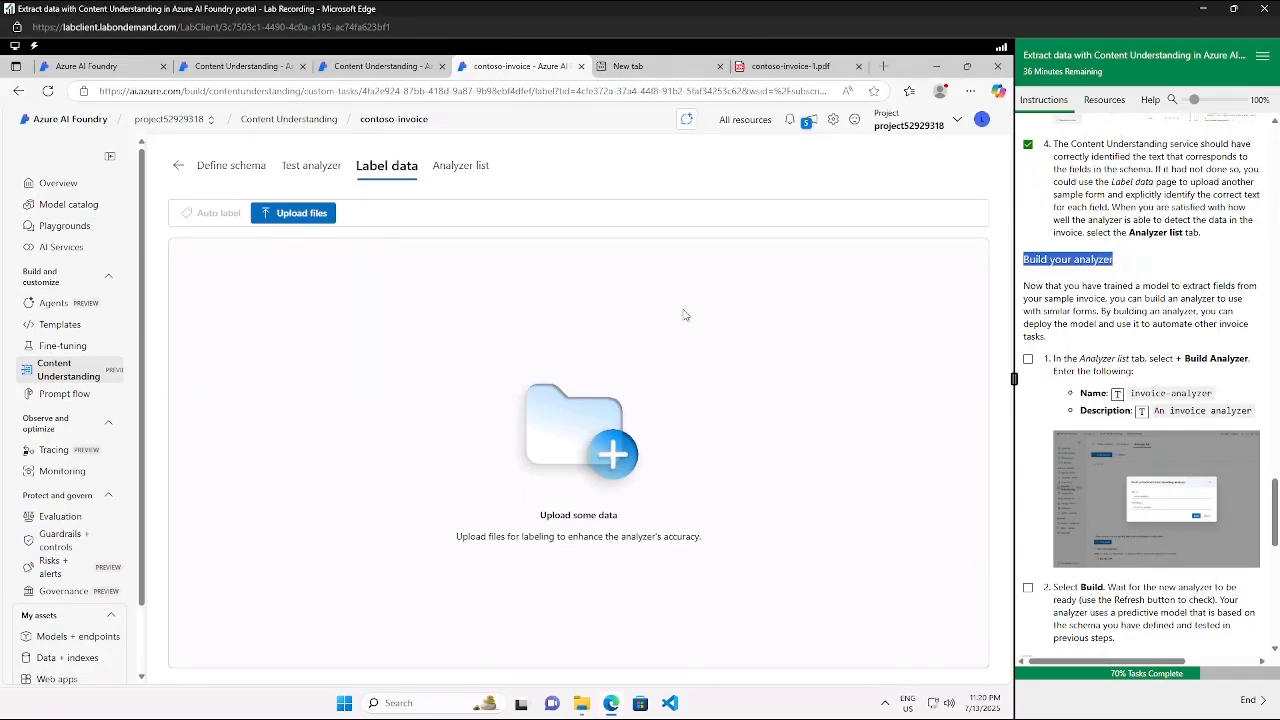
# Build an analyzer from the analyzer list, named invoice-analyzer with the description "An invoice analyzer"
pyautogui.click(450, 170)
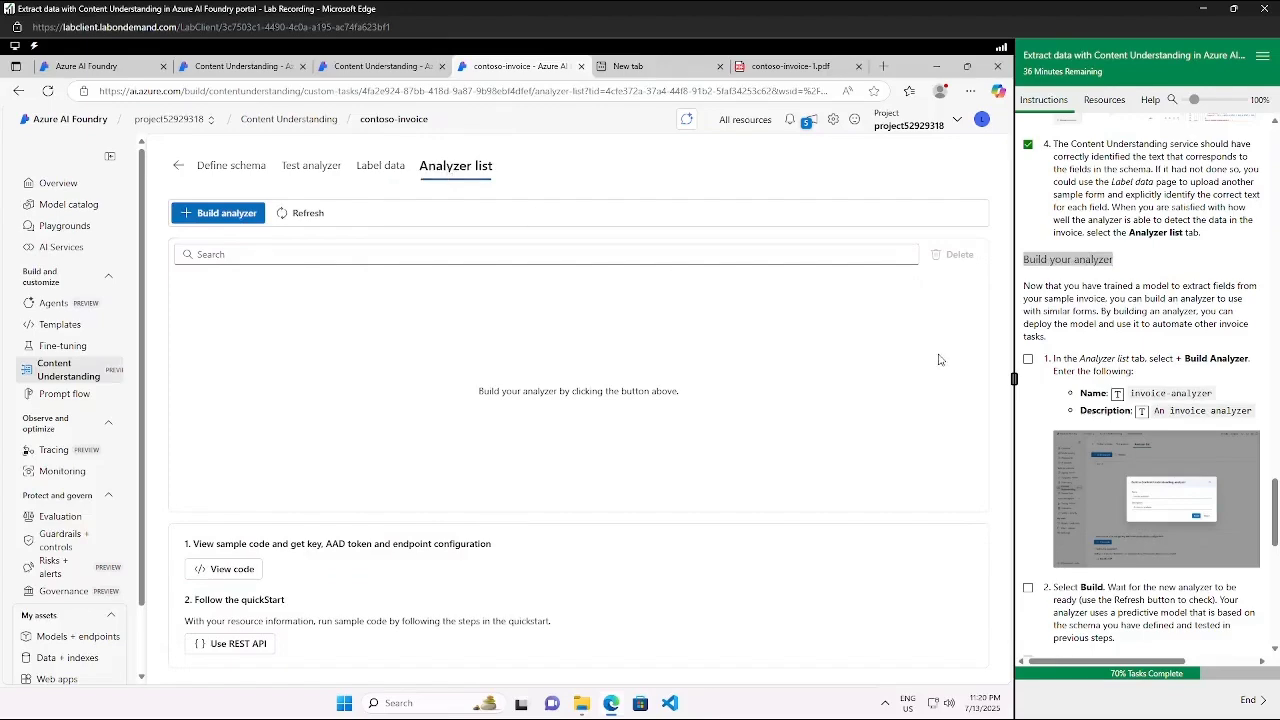
pyautogui.click(226, 212)
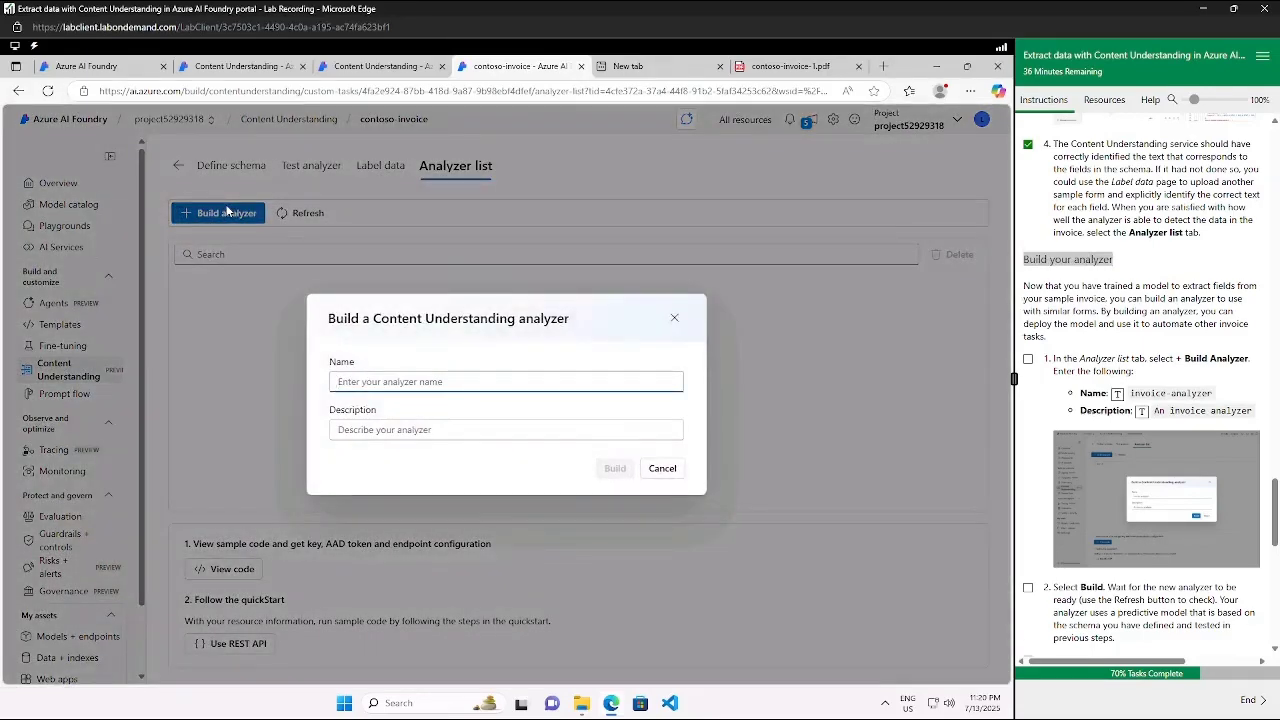
pyautogui.click(1117, 395)
pyautogui.press('Tab')
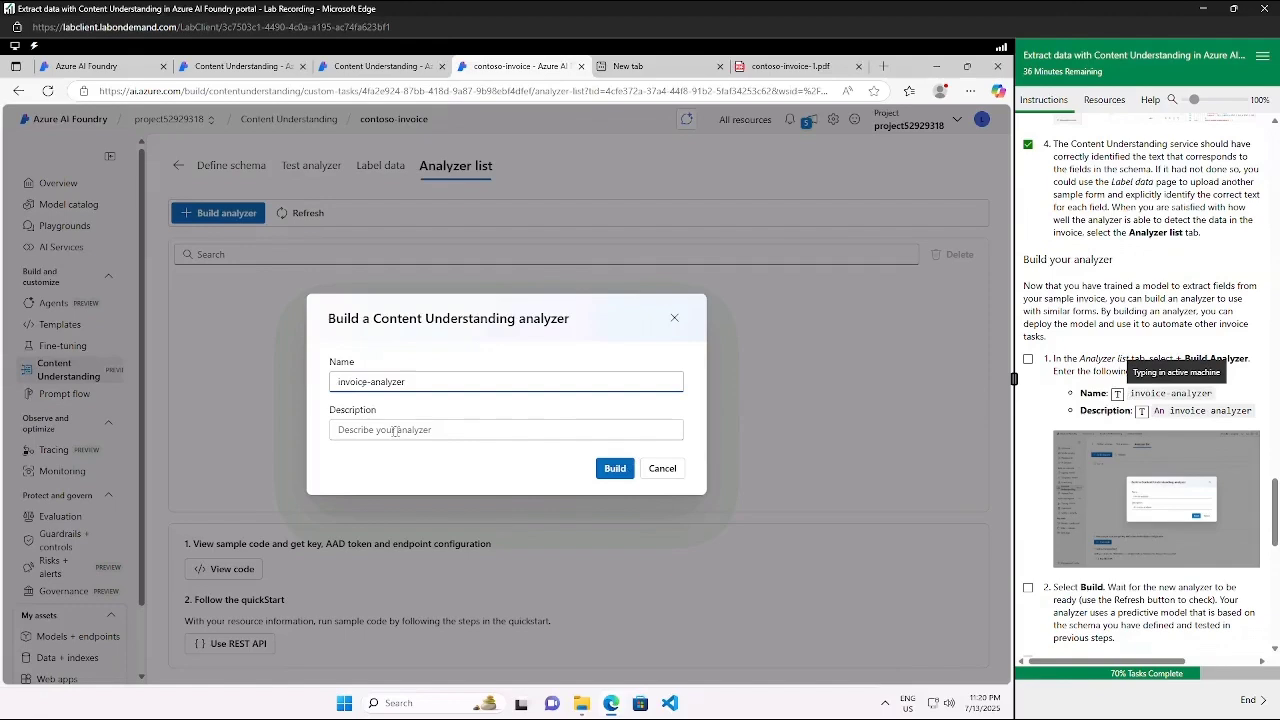
pyautogui.click(1142, 411)
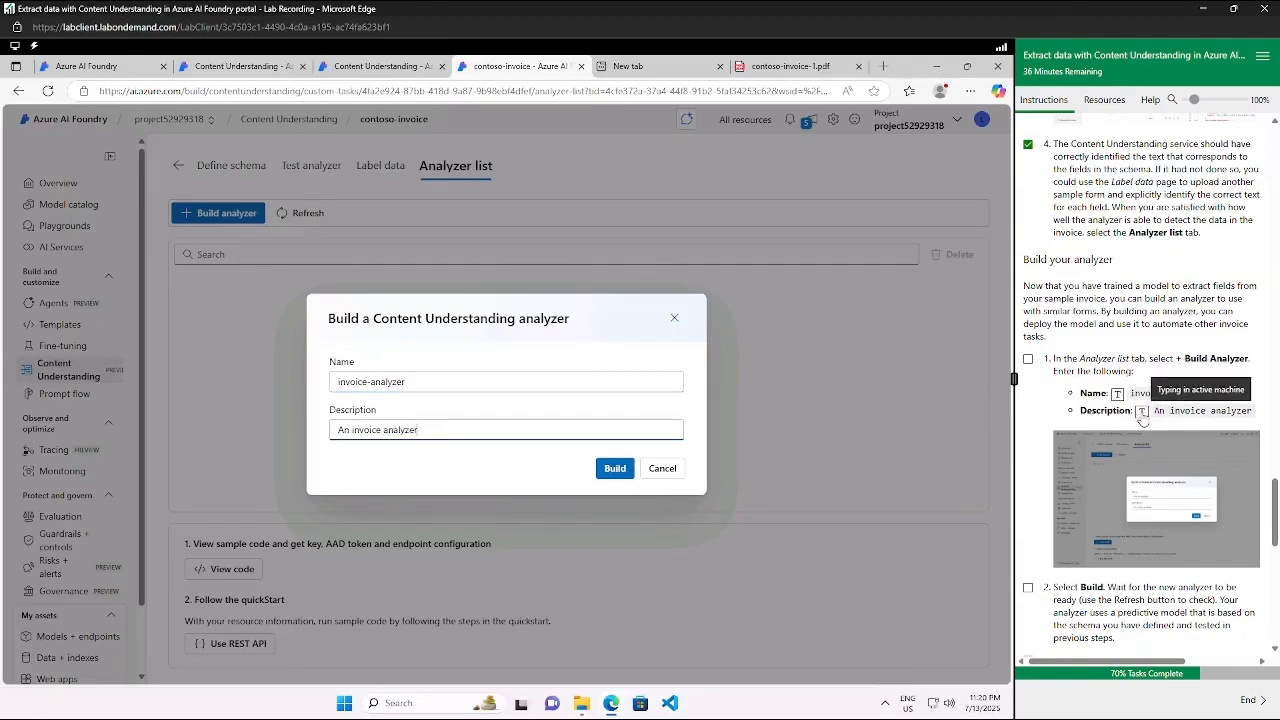
pyautogui.click(615, 468)
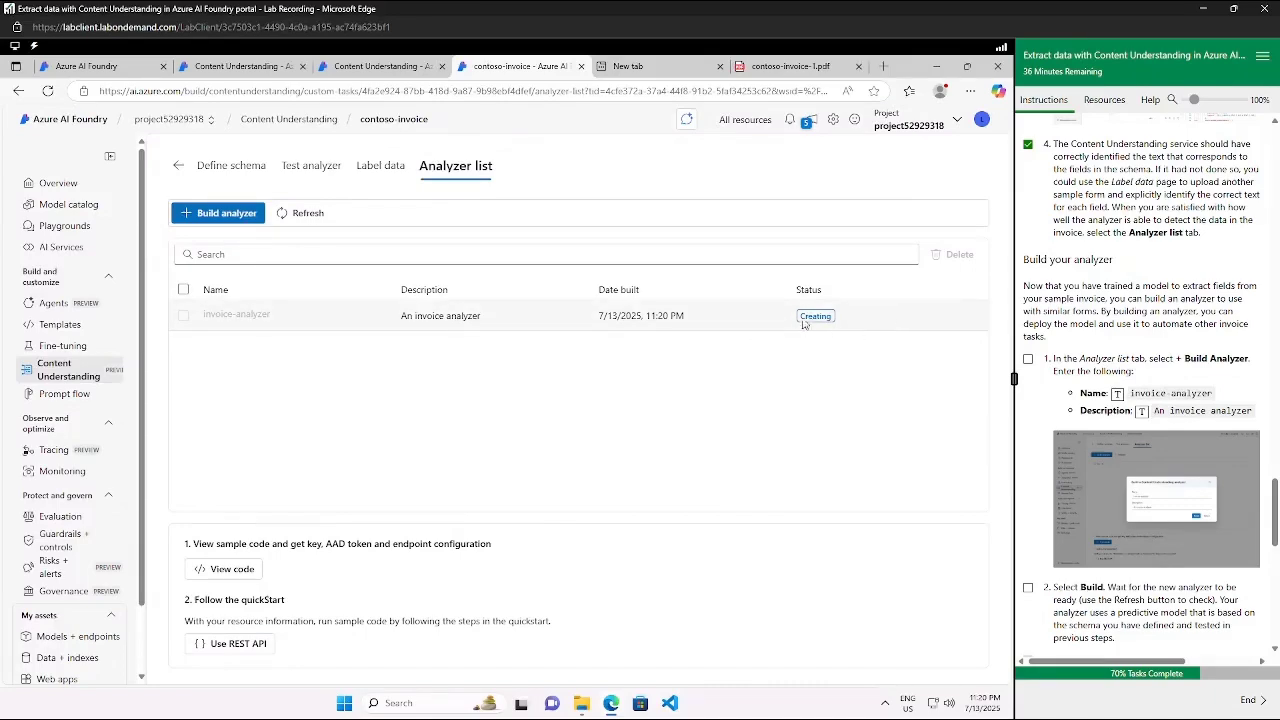
# Mark "Build your analyzer" lab steps 1 and 2 as done and refresh the analyzer list to check the build status
pyautogui.click(1028, 587)
pyautogui.click(1027, 358)
pyautogui.scroll(-2, 1013, 421)
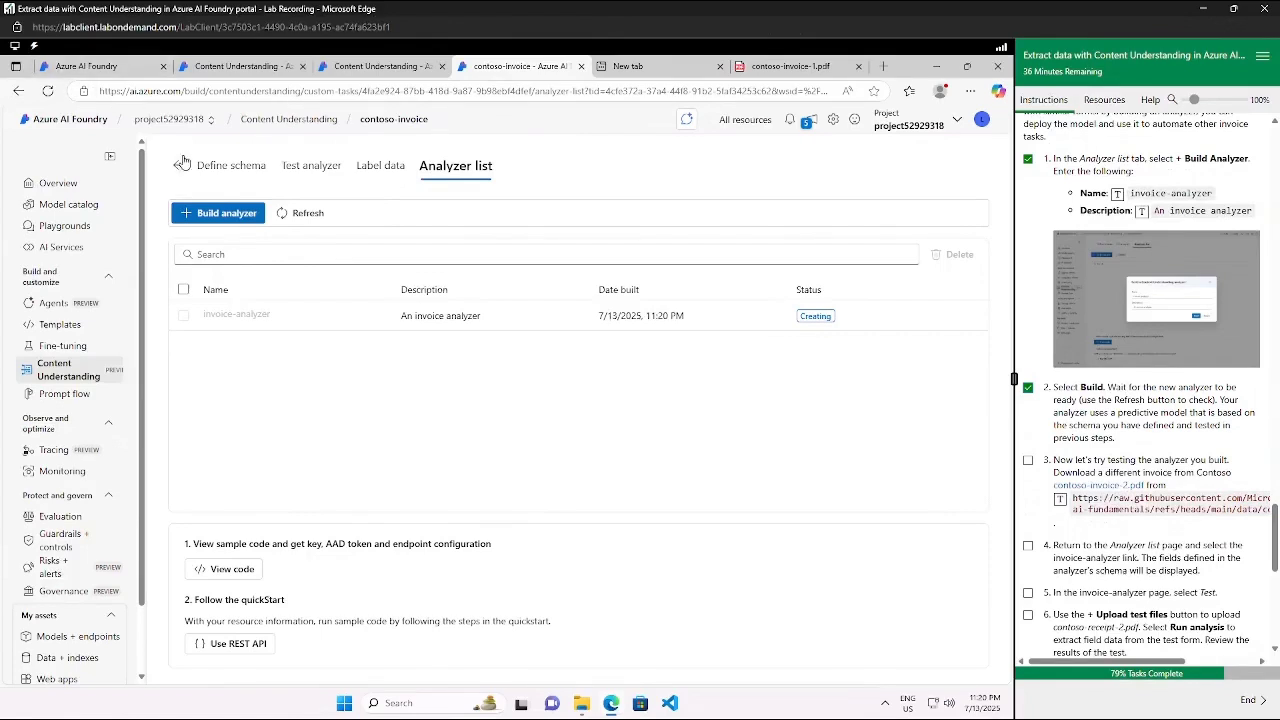
pyautogui.click(307, 214)
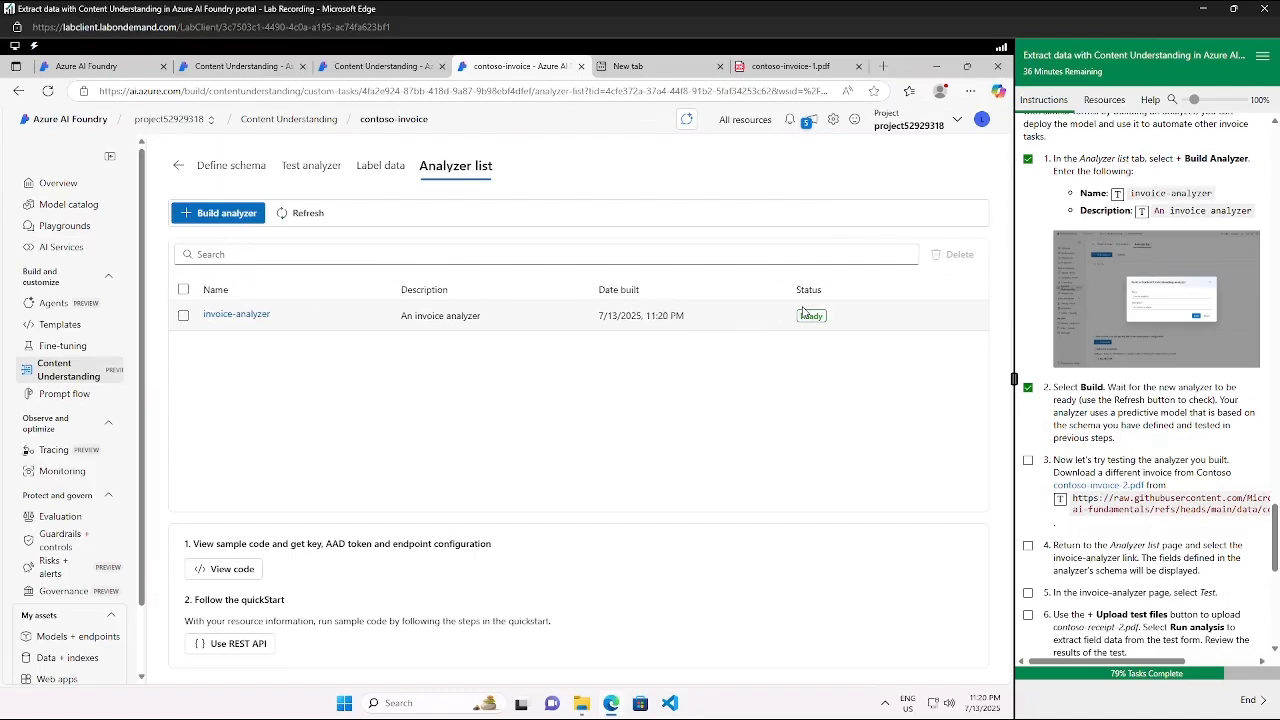
# Download contoso-invoice-2.pdf in the empty browser tab from the raw.githubusercontent.com address given in lab step 3
pyautogui.click(672, 68)
pyautogui.click(668, 91)
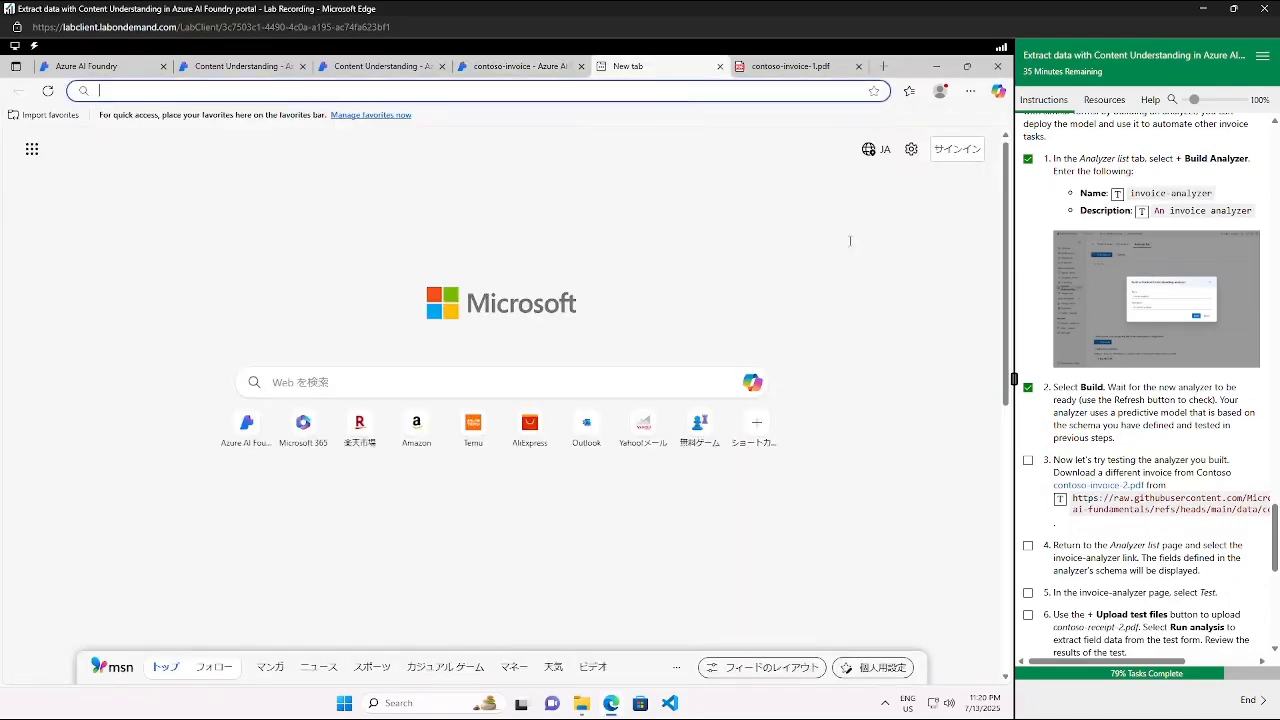
pyautogui.click(1060, 499)
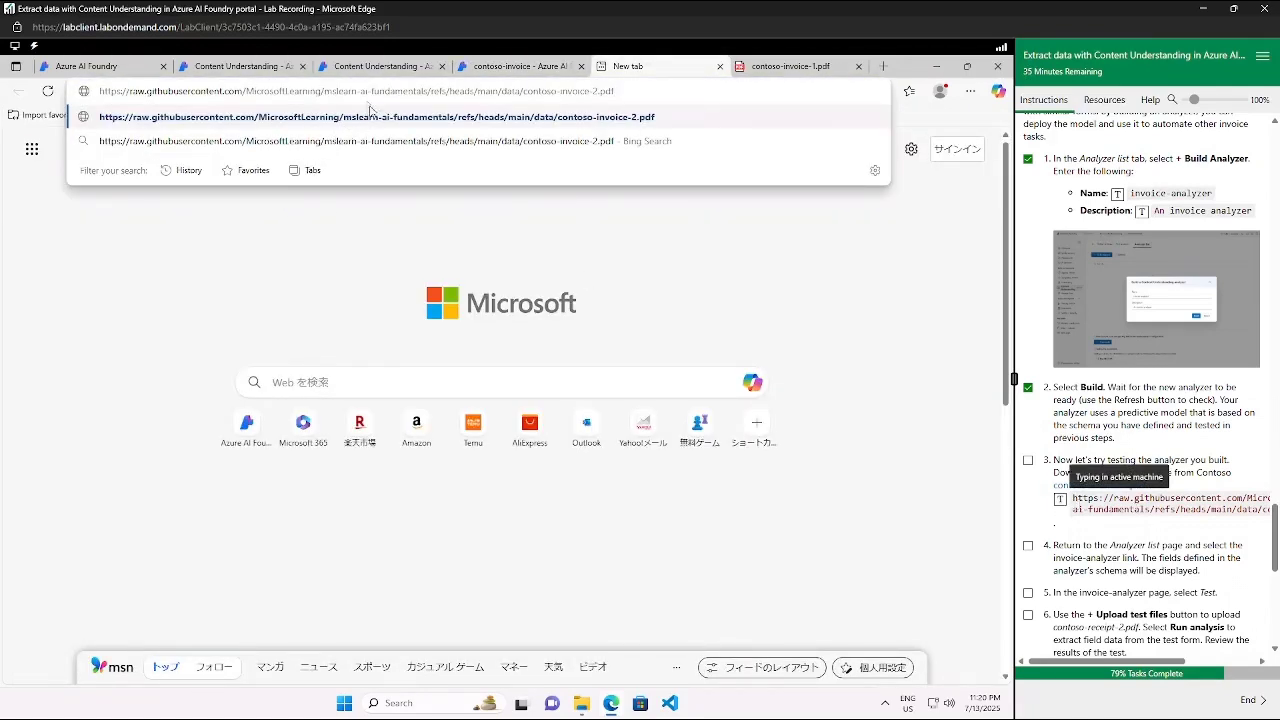
pyautogui.press('Escape')
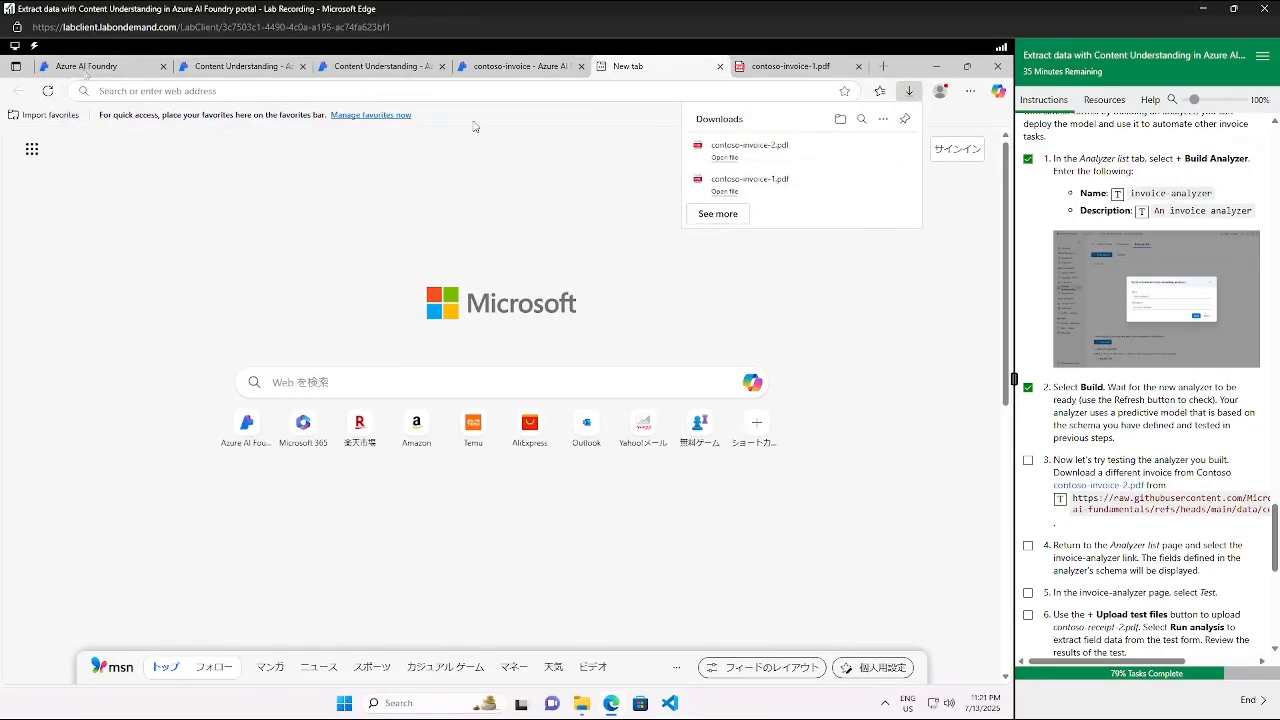
# Return to the contoso-invoice analyzer list, mark lab steps 3 and 4 as done, and open the schema of invoice-analyzer
pyautogui.click(490, 68)
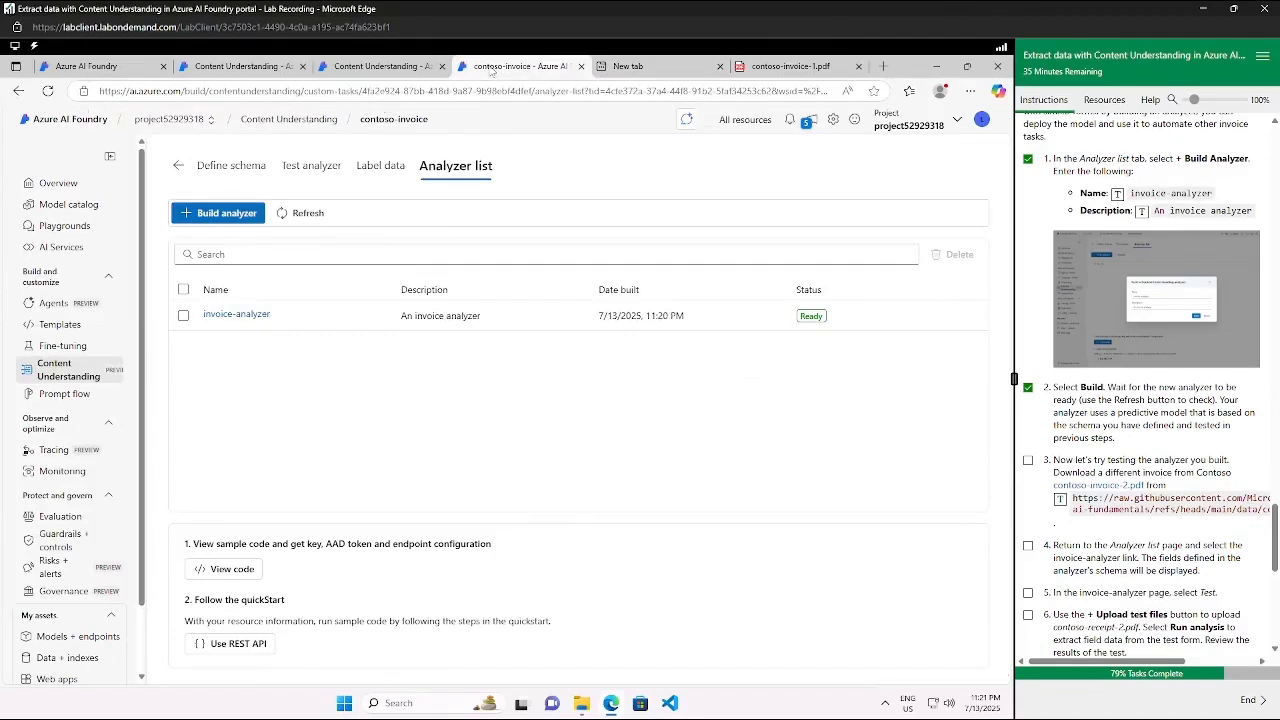
pyautogui.click(1029, 461)
pyautogui.click(1029, 546)
pyautogui.click(237, 315)
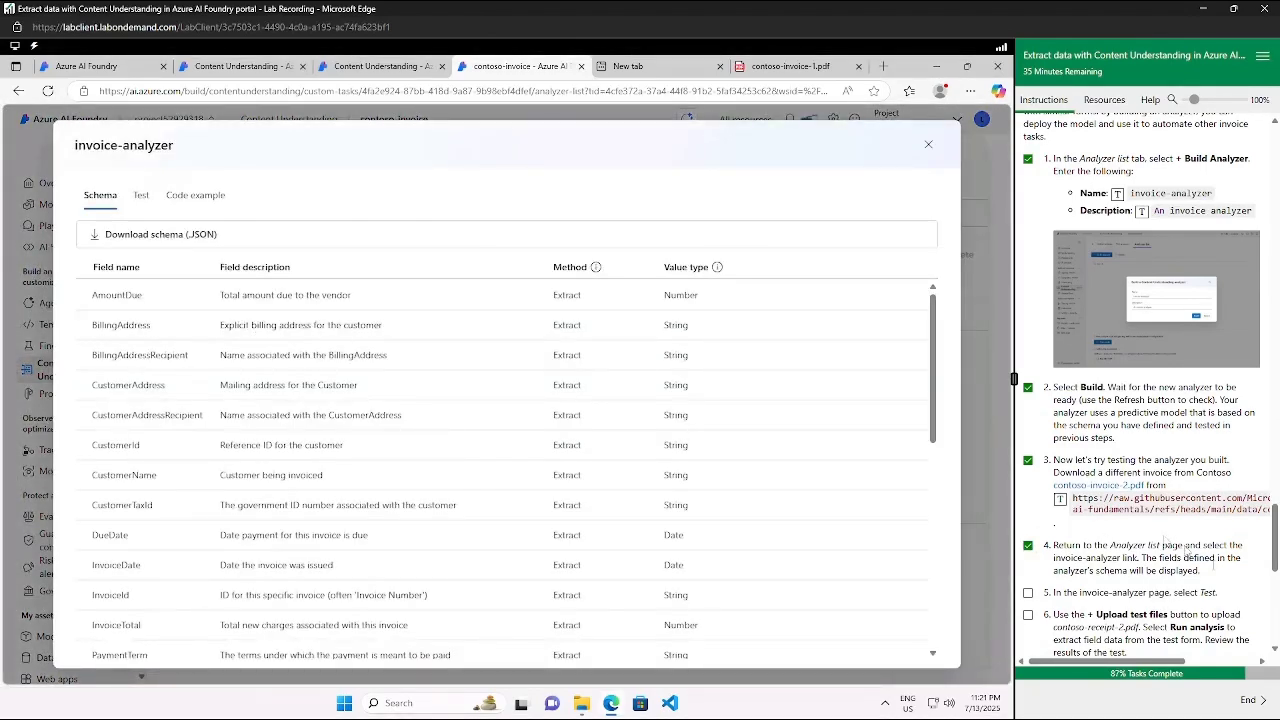
pyautogui.scroll(-1, 1085, 540)
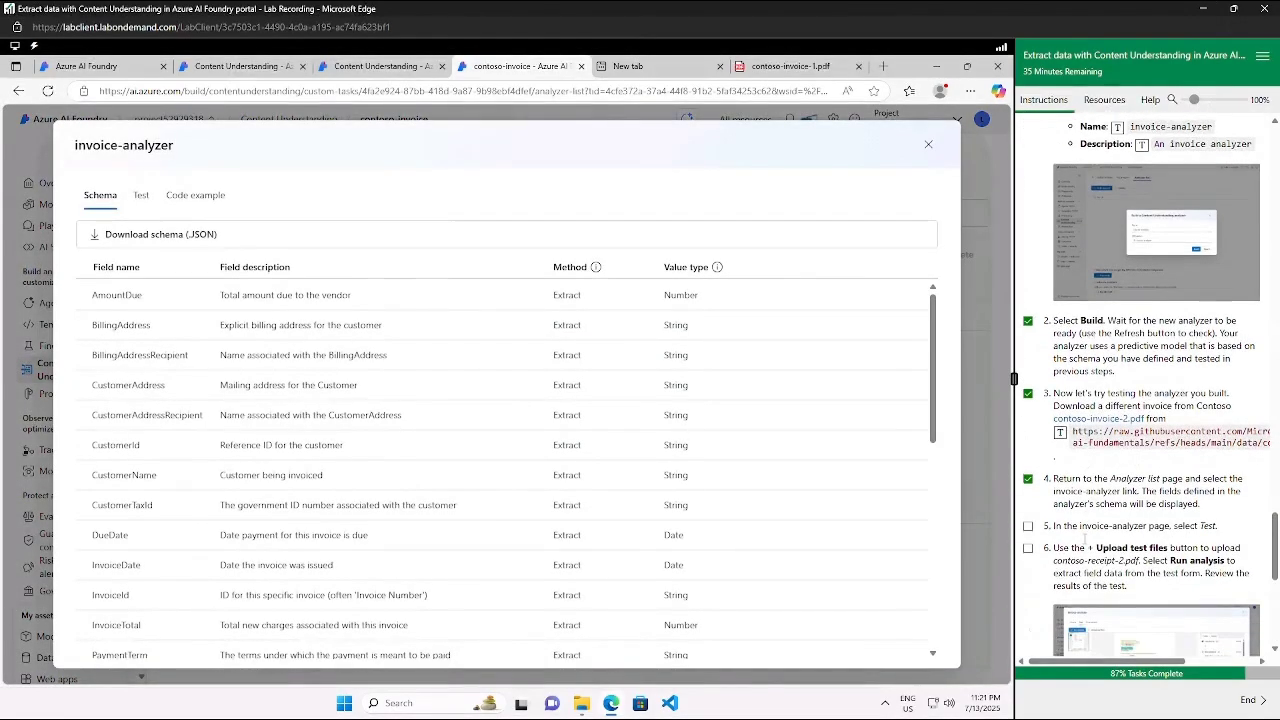
# Upload contoso-invoice-2.pdf from the Downloads folder as a test file for invoice-analyzer
pyautogui.click(140, 199)
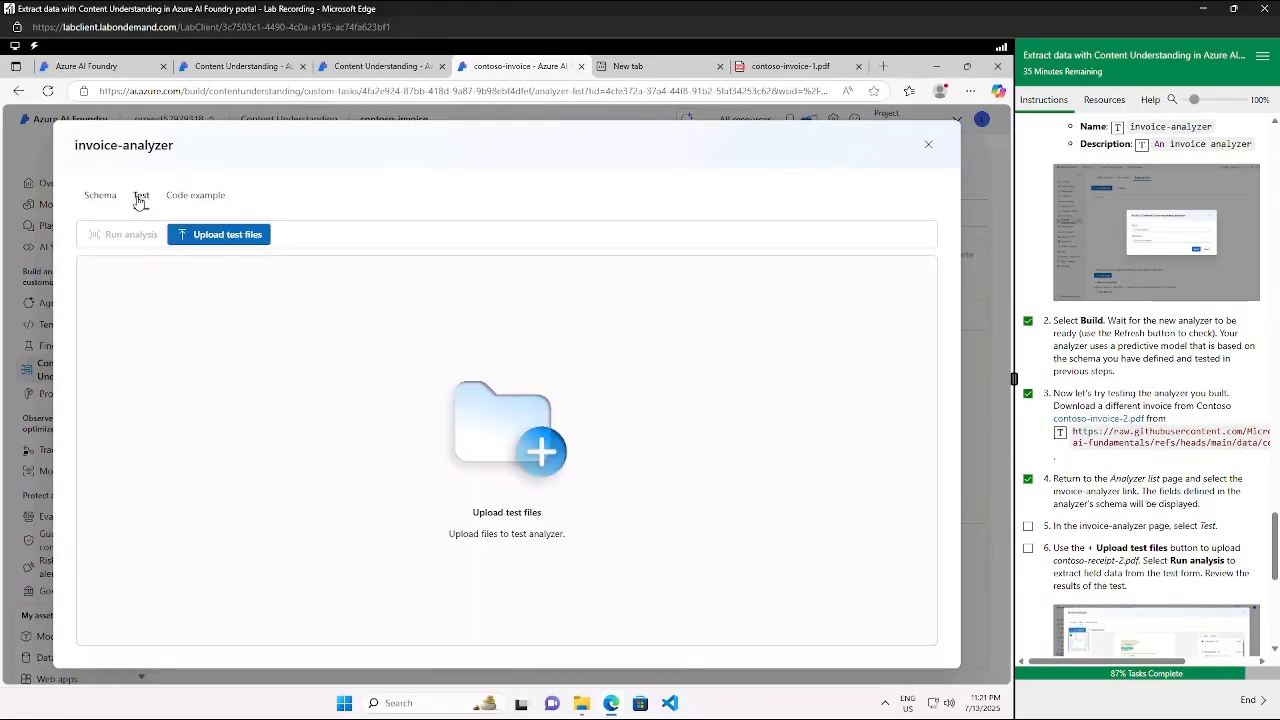
pyautogui.click(223, 238)
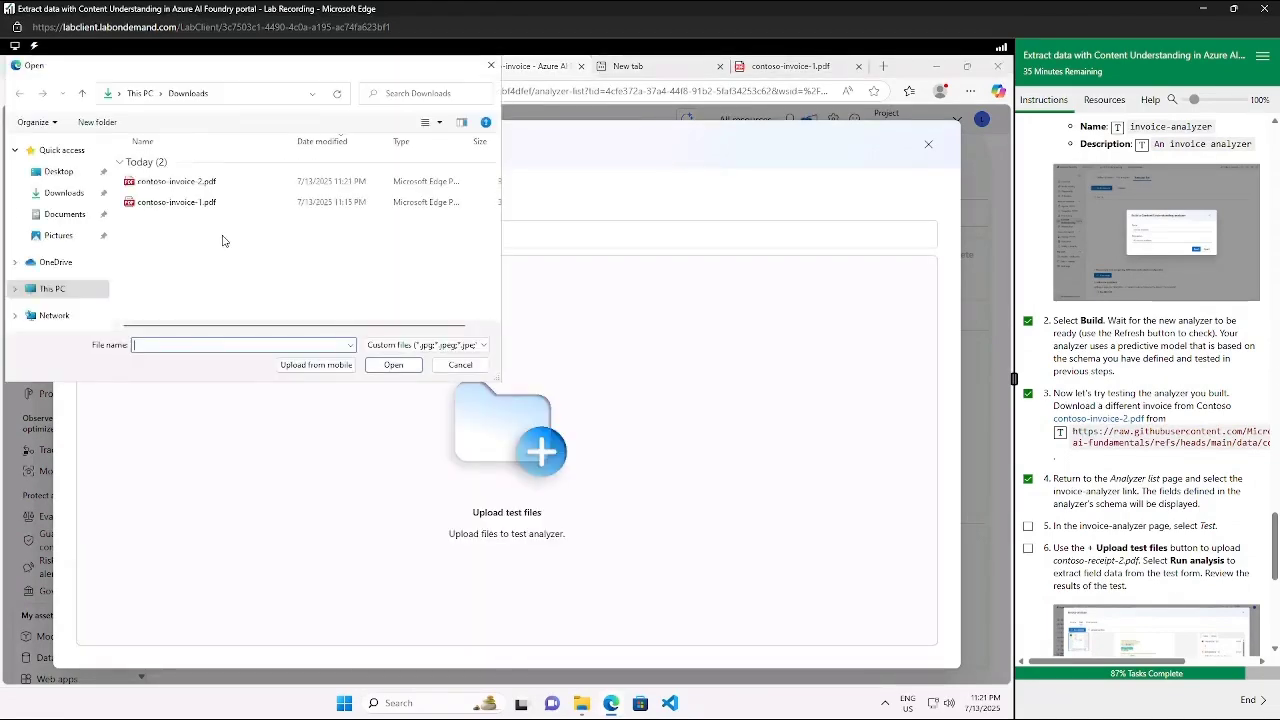
pyautogui.click(195, 184)
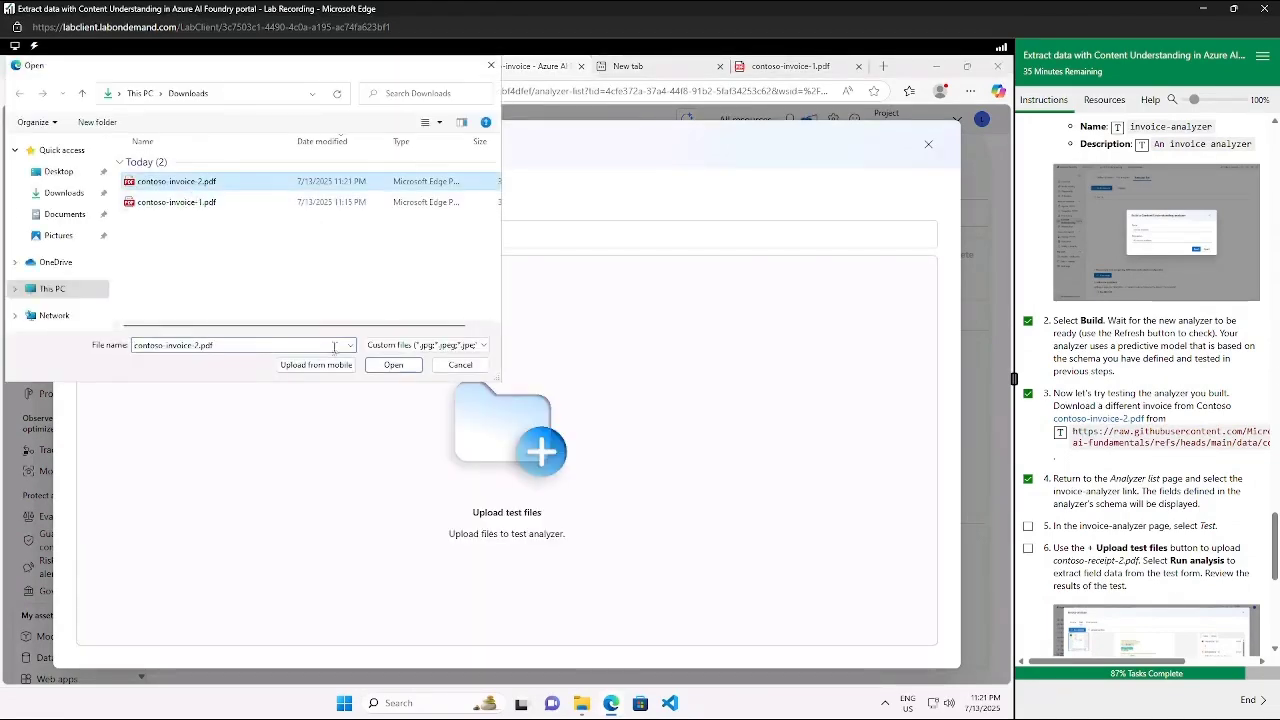
pyautogui.click(393, 364)
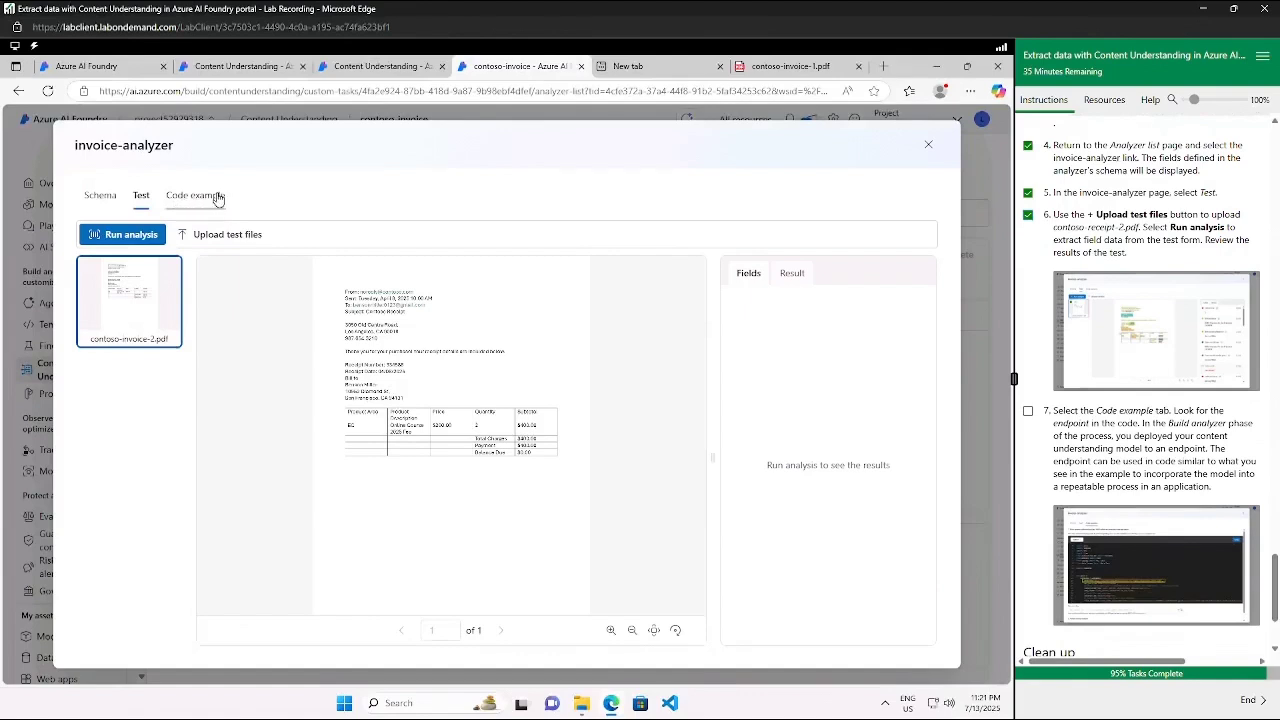
# Open the code example of invoice-analyzer, mark lab step 7 as done, and examine the endpoint setting in the Python code
pyautogui.click(218, 198)
pyautogui.click(1028, 412)
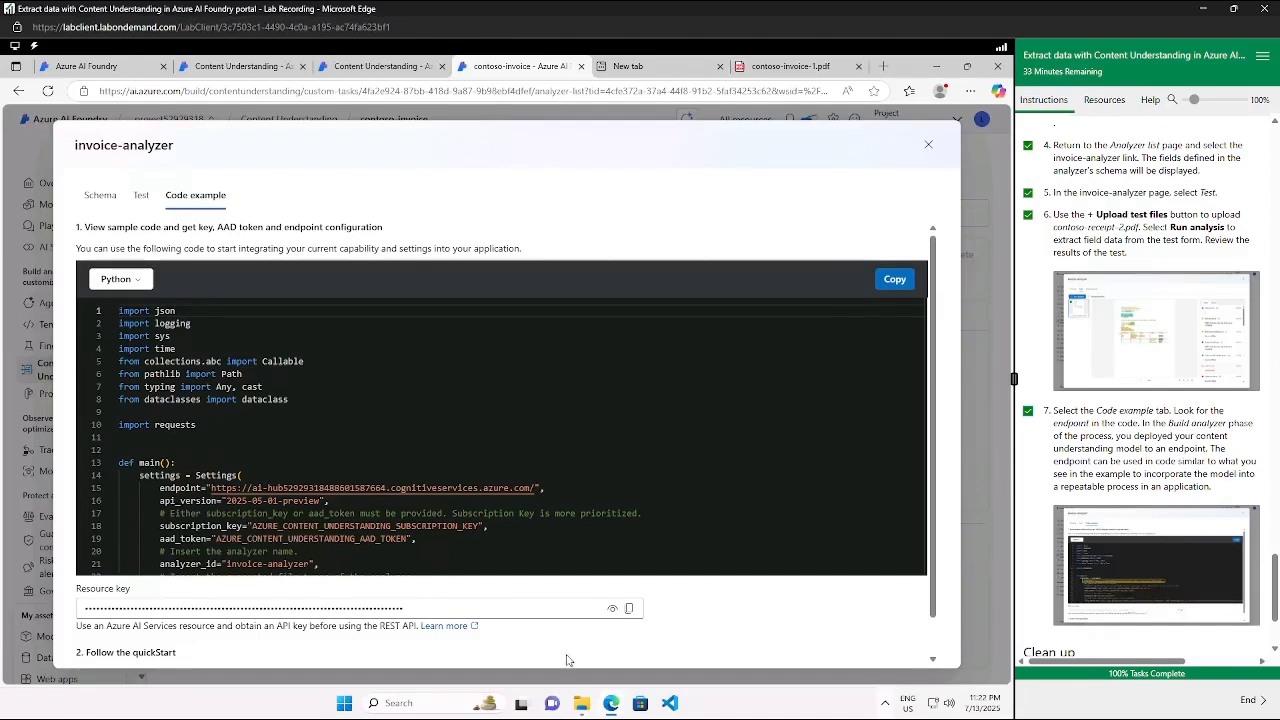
pyautogui.moveTo(546, 489); pyautogui.dragTo(210, 495)
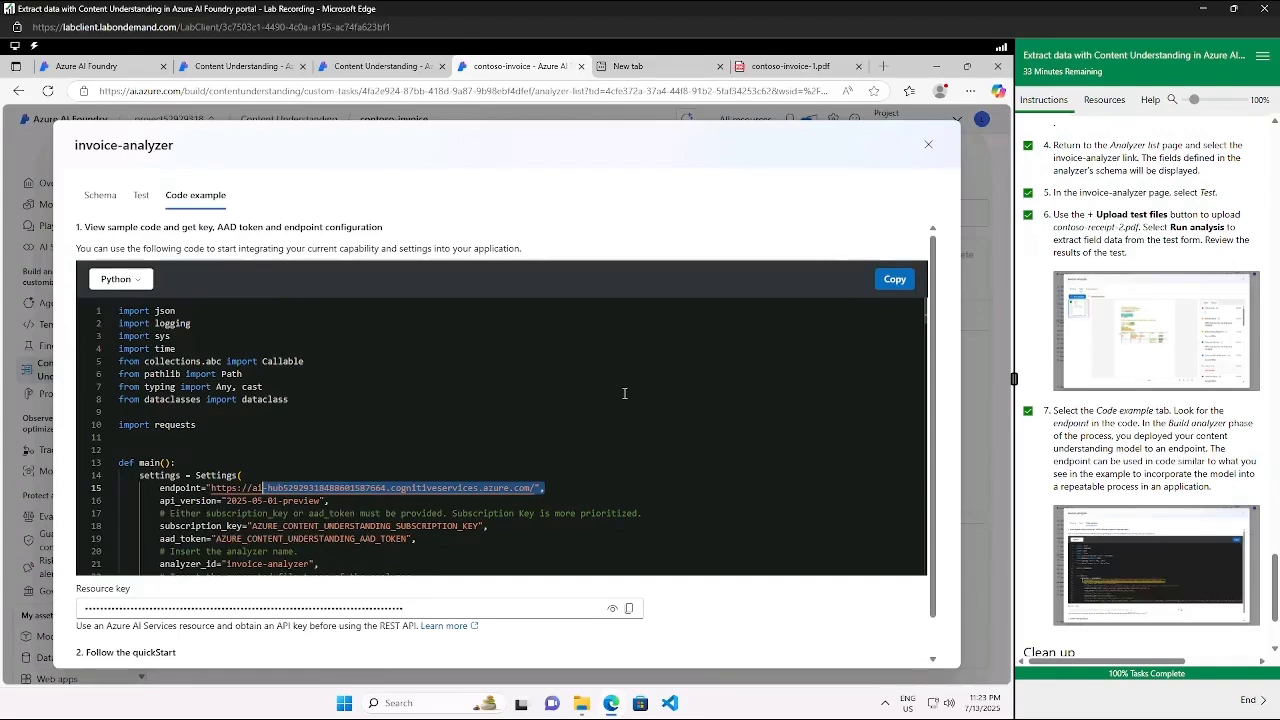
pyautogui.scroll(-20, 725, 332)
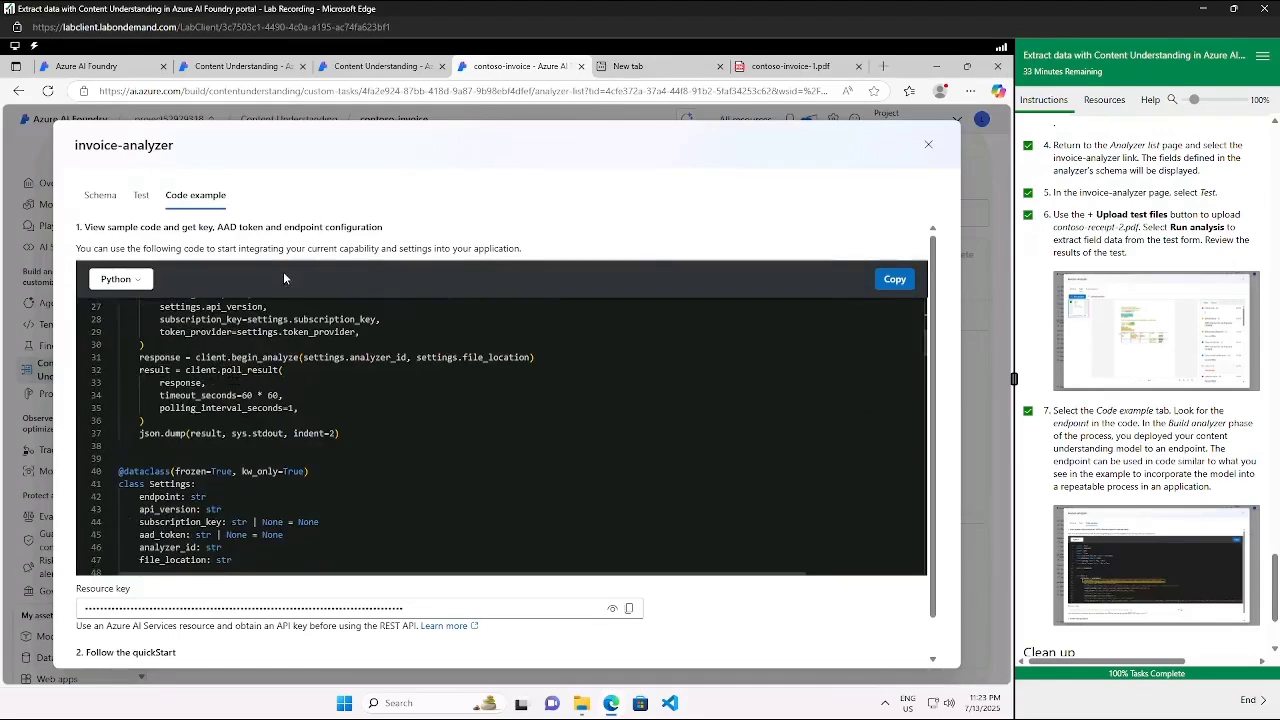
# Close the invoice-analyzer details and read the lab's clean-up instructions on deleting the project and resource group
pyautogui.click(928, 144)
pyautogui.scroll(-1, 1140, 400)
pyautogui.scroll(-1, 1024, 568)
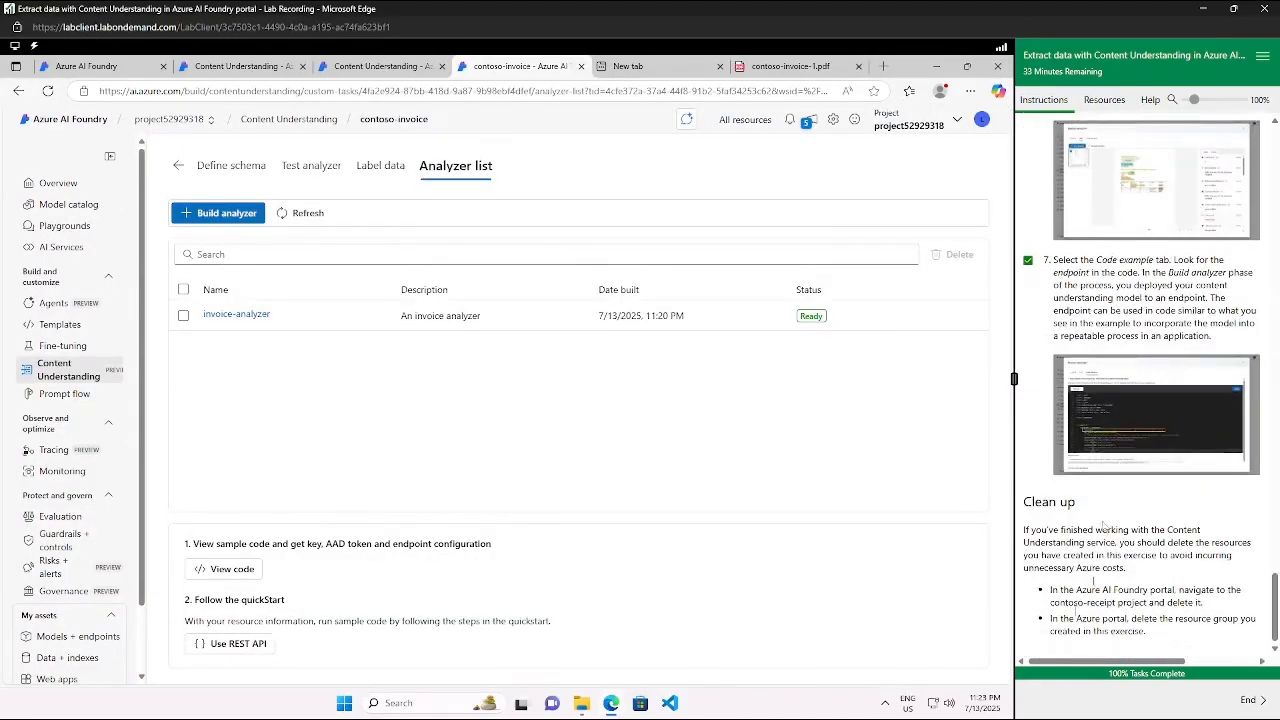
pyautogui.moveTo(1178, 645); pyautogui.dragTo(1067, 555)
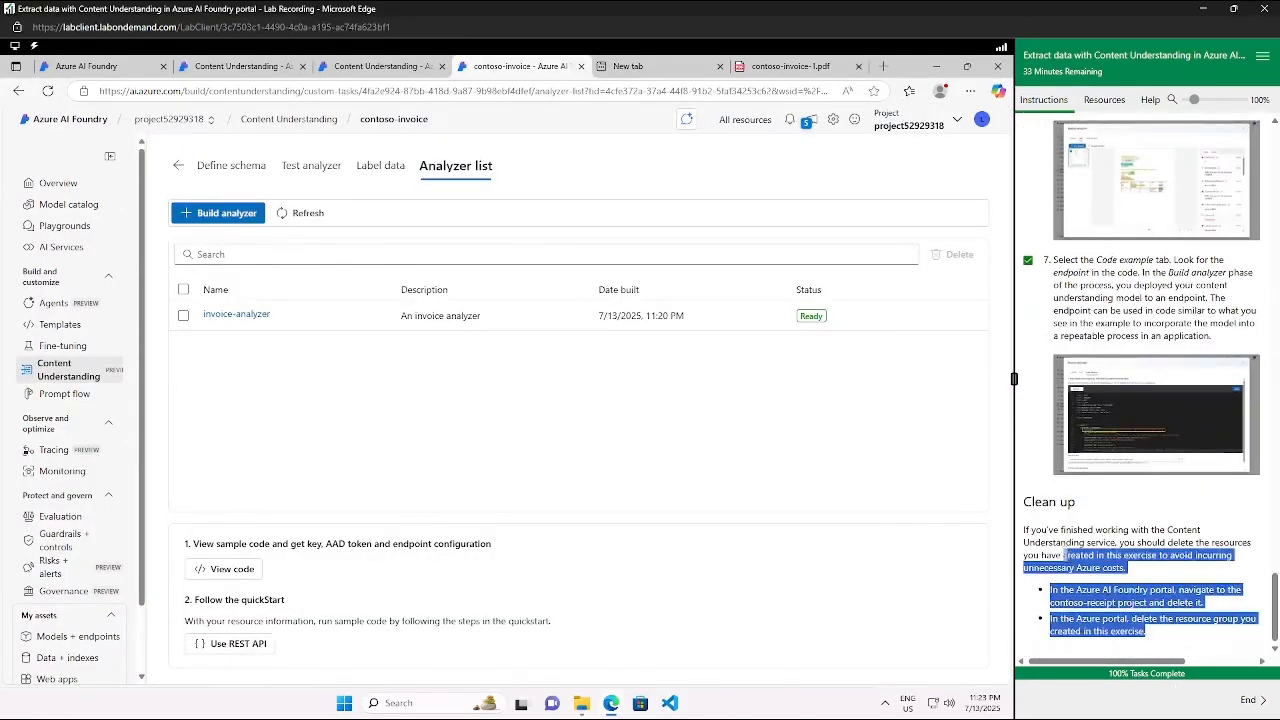
pyautogui.click(1098, 562)
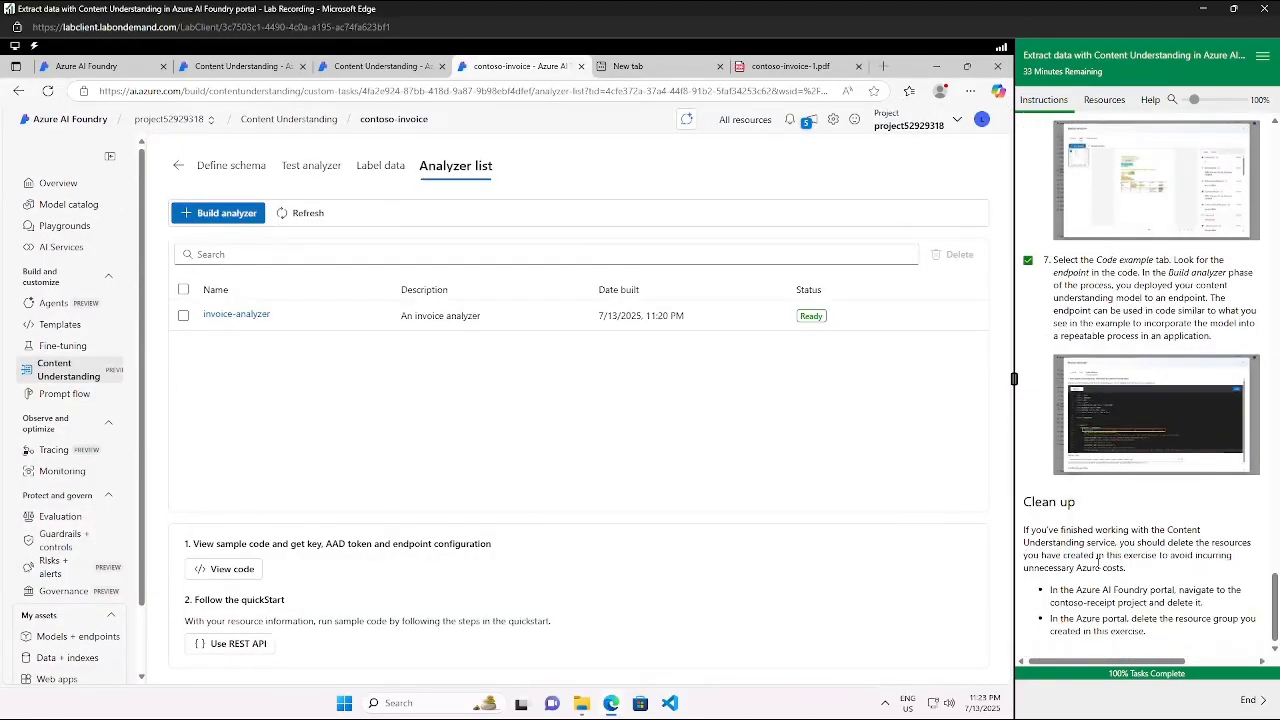
# Open the Azure portal at portal.azure.com in the empty browser tab and dismiss the welcome tour
pyautogui.click(678, 67)
pyautogui.click(668, 89)
pyautogui.write('portal.azure')
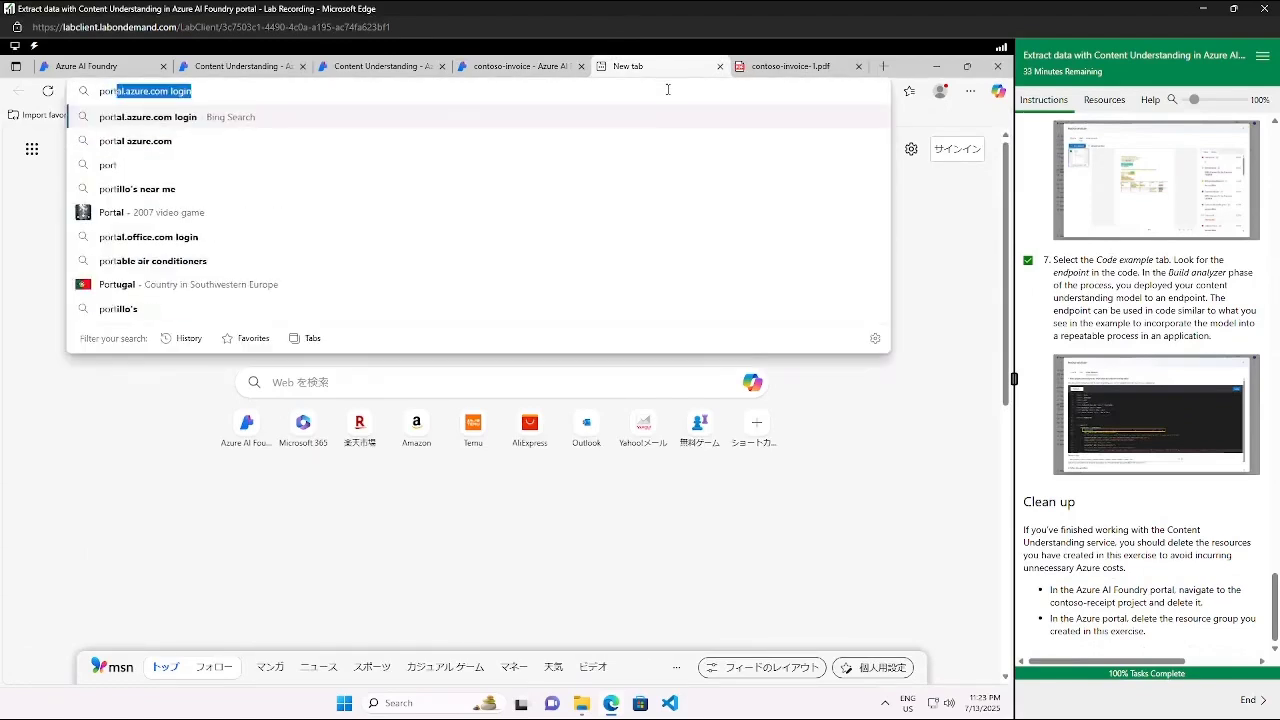
pyautogui.write('.com')
pyautogui.press('Return')
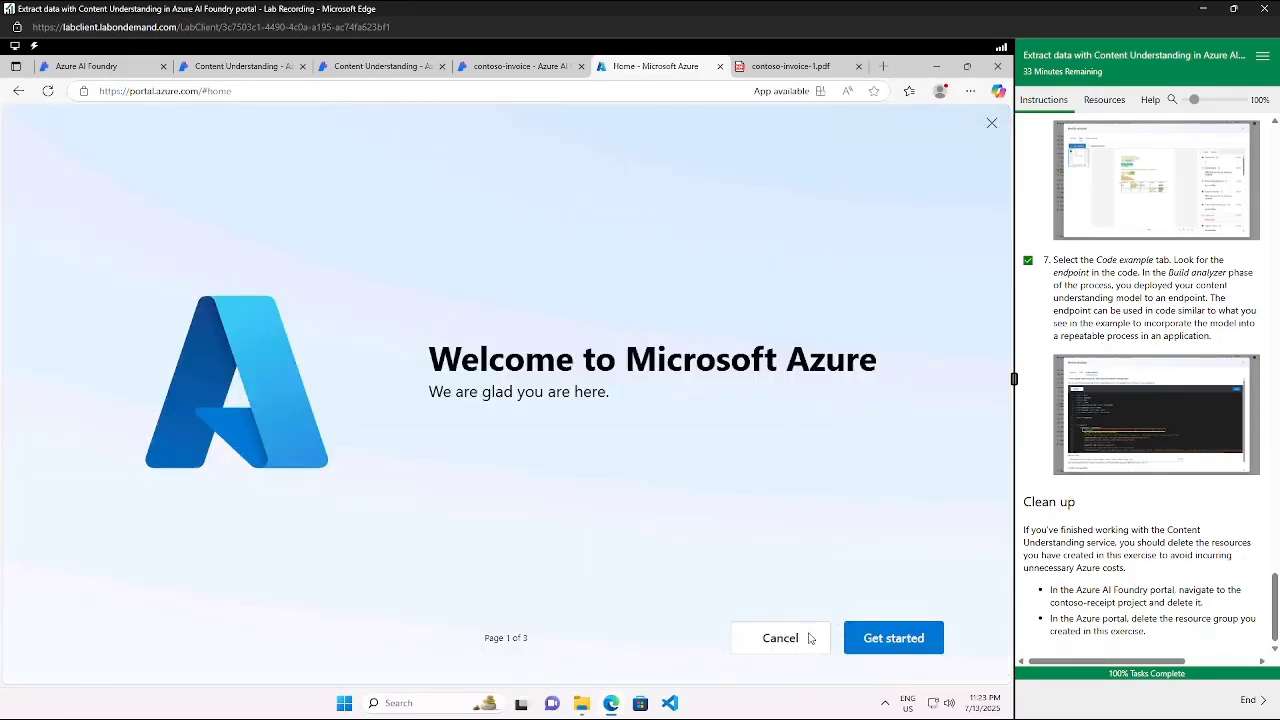
pyautogui.click(810, 638)
# Search the portal for "resource", go to the Resource groups service, and open the rg-Project52929318 resource group
pyautogui.click(468, 117)
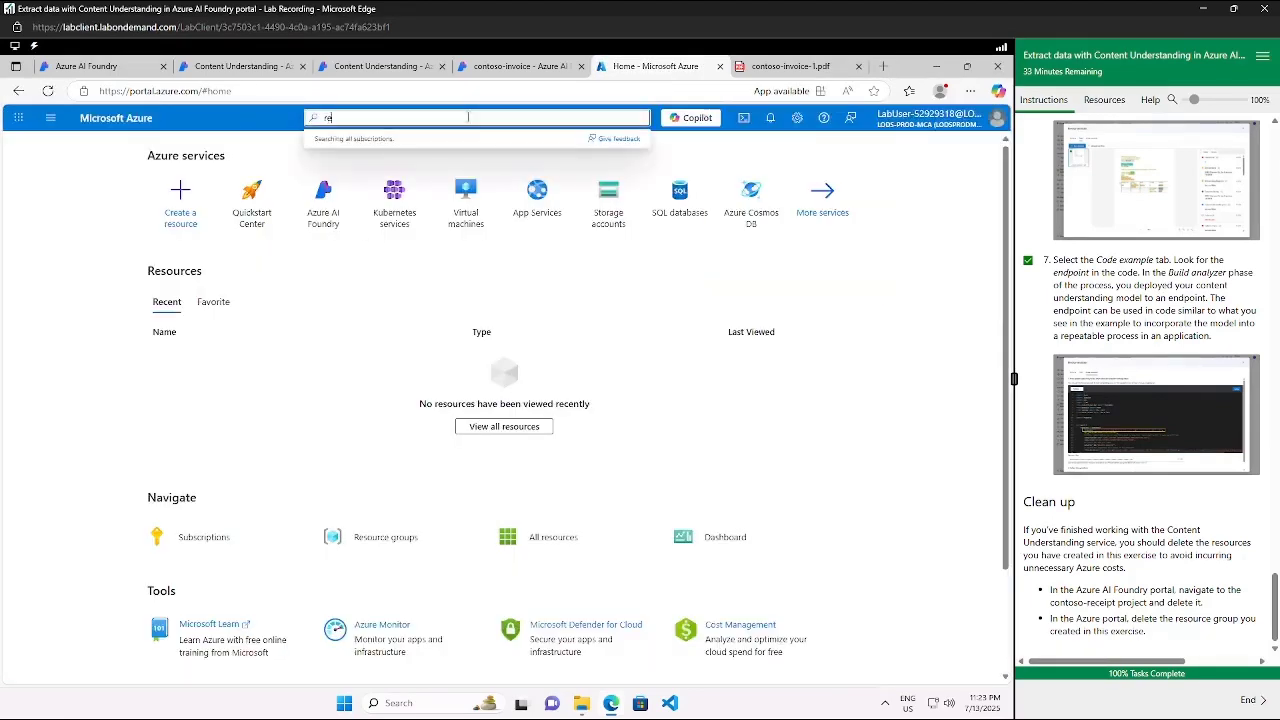
pyautogui.write('resouce')
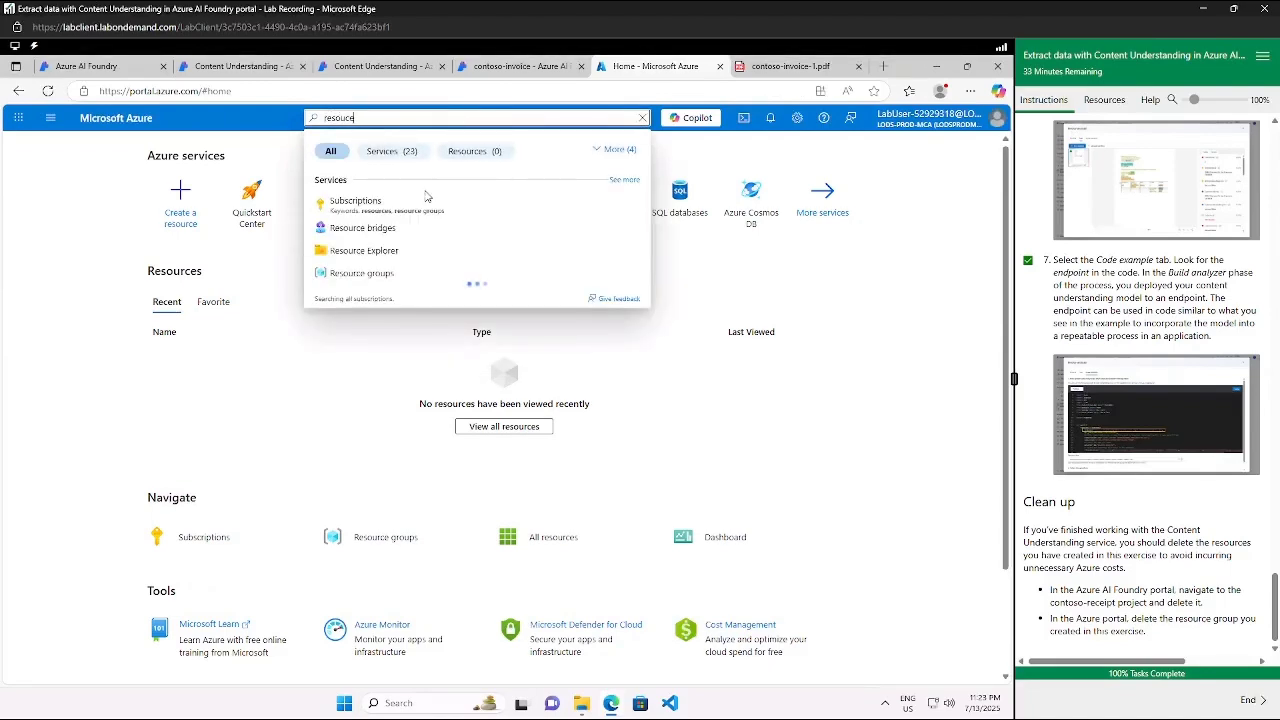
pyautogui.press('BackSpace')
pyautogui.press('BackSpace')
pyautogui.press('BackSpace')
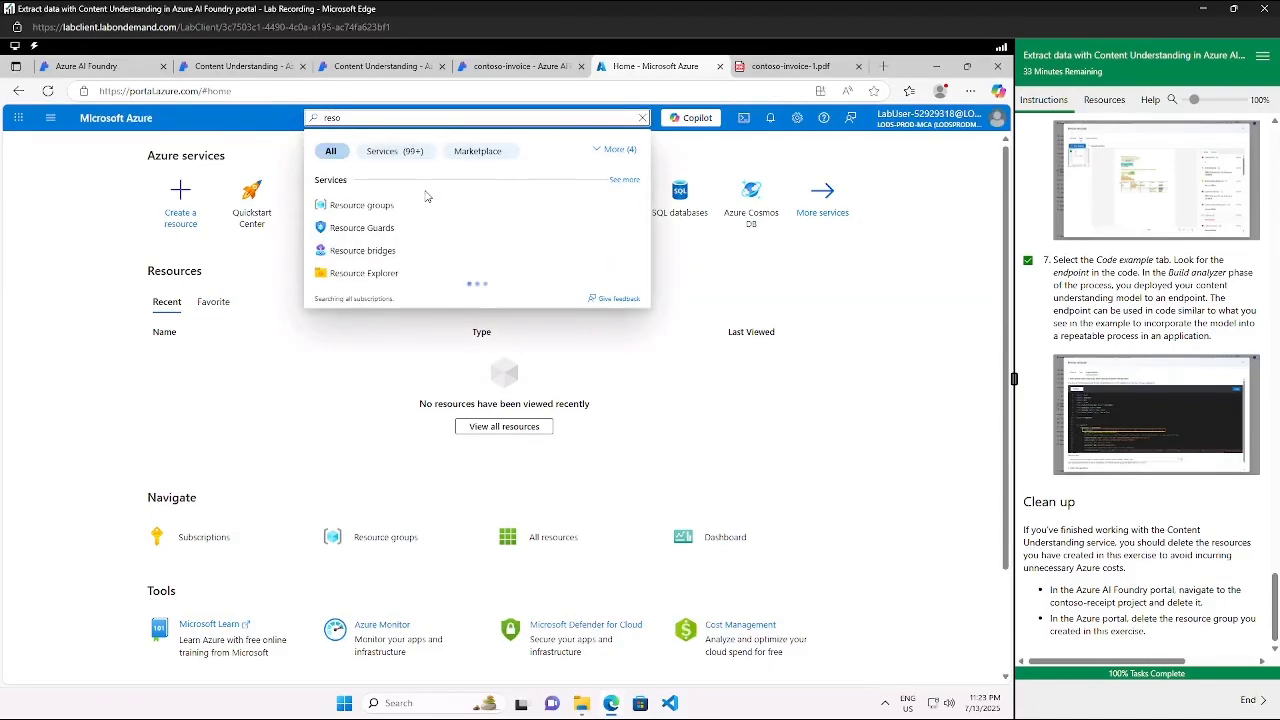
pyautogui.write('urce')
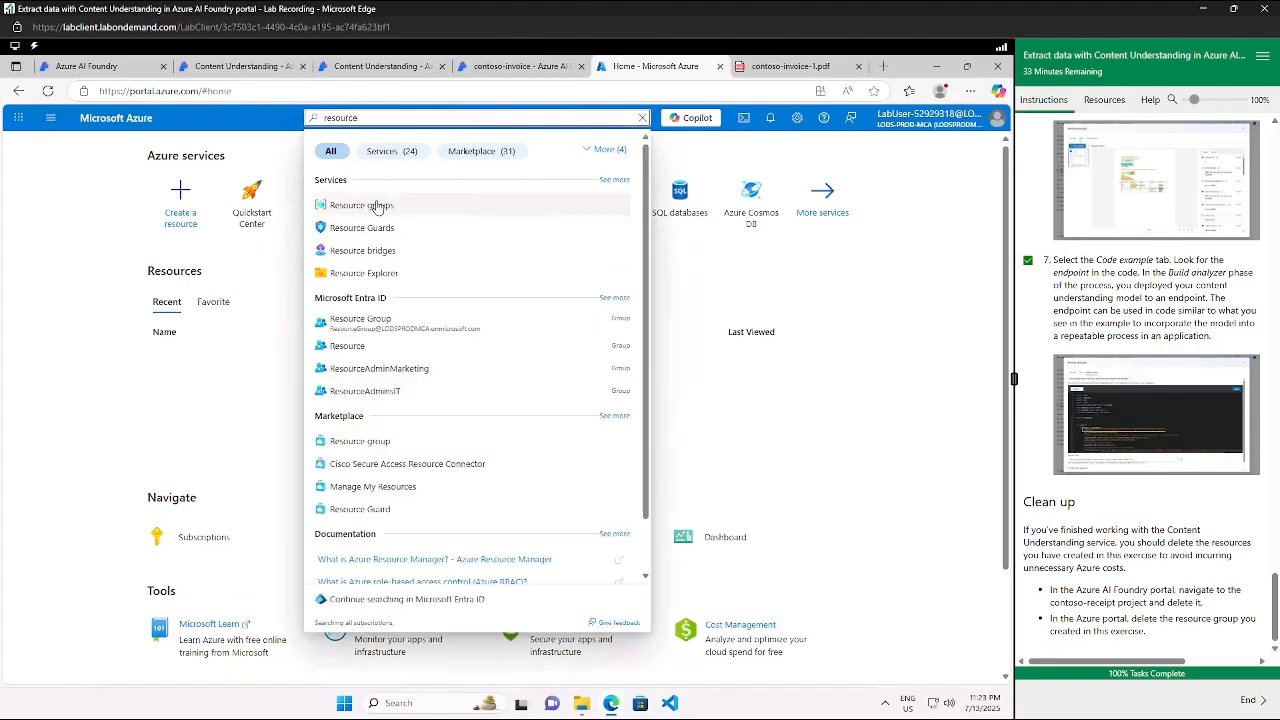
pyautogui.click(376, 206)
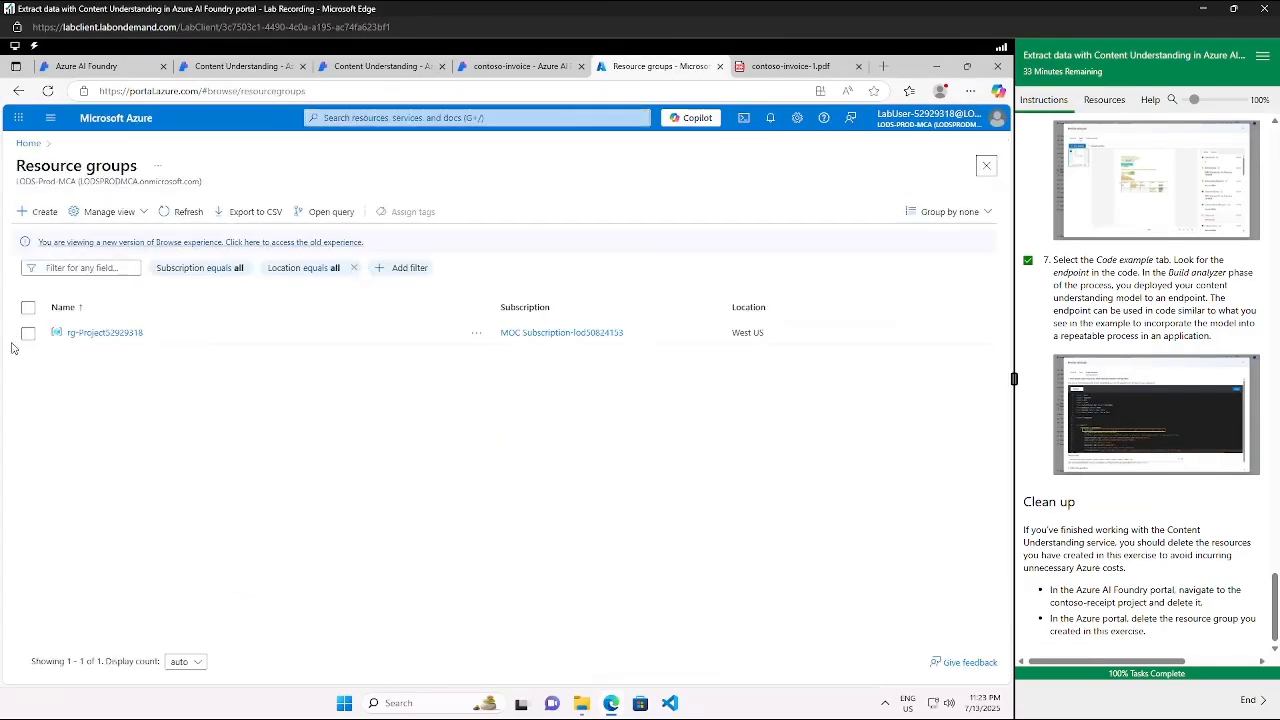
pyautogui.click(82, 334)
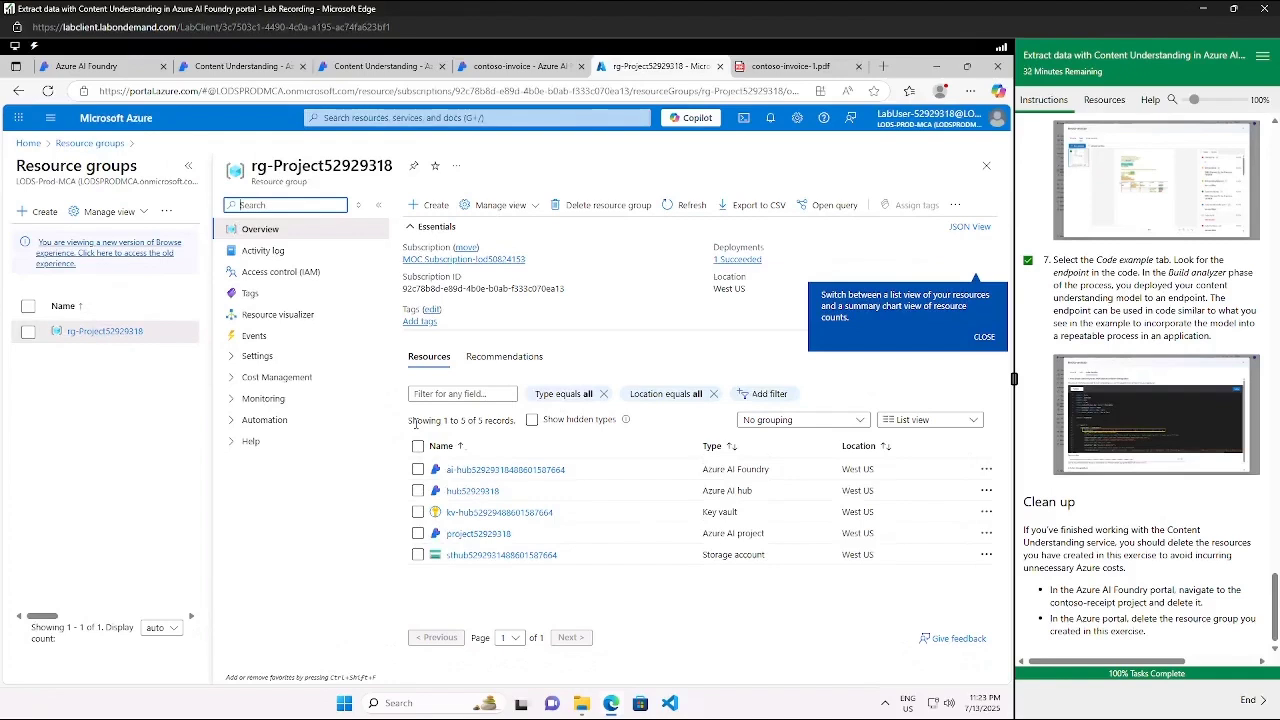
# Delete all resources in the rg-Project52929318 resource group, entering "delete" as the confirmation text and approving the permanent deletion
pyautogui.click(418, 446)
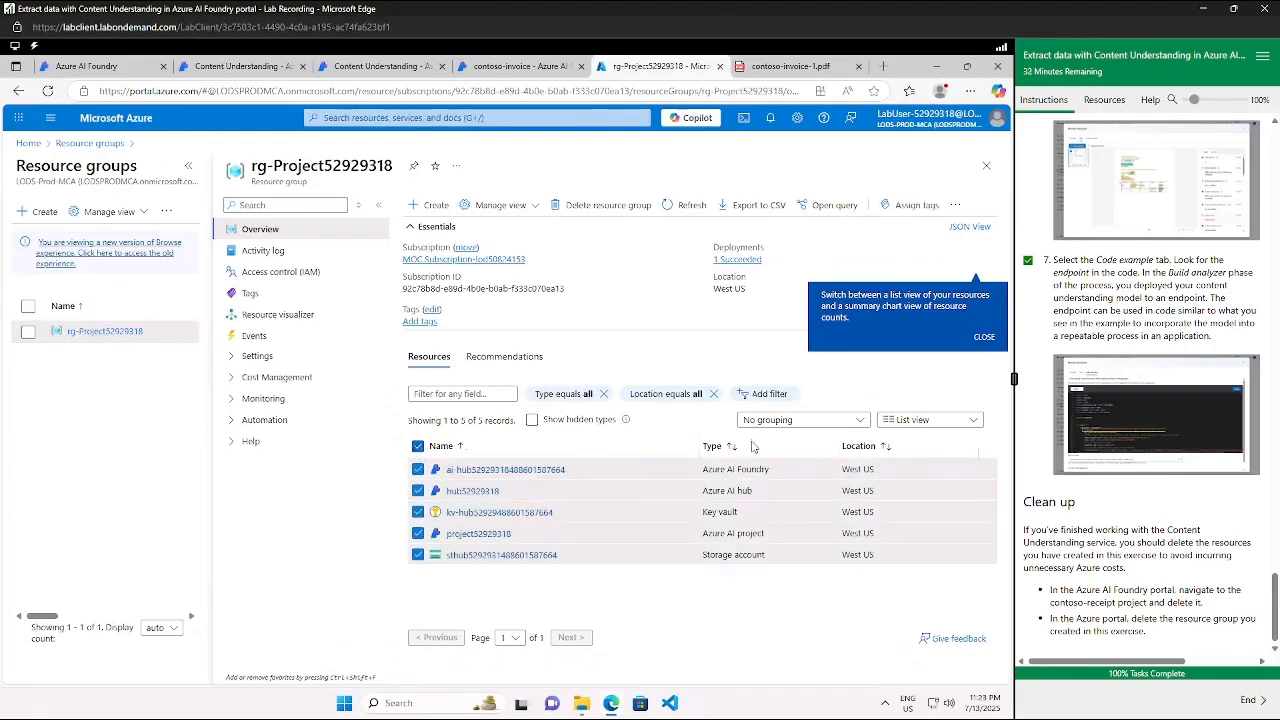
pyautogui.click(955, 206)
pyautogui.click(915, 250)
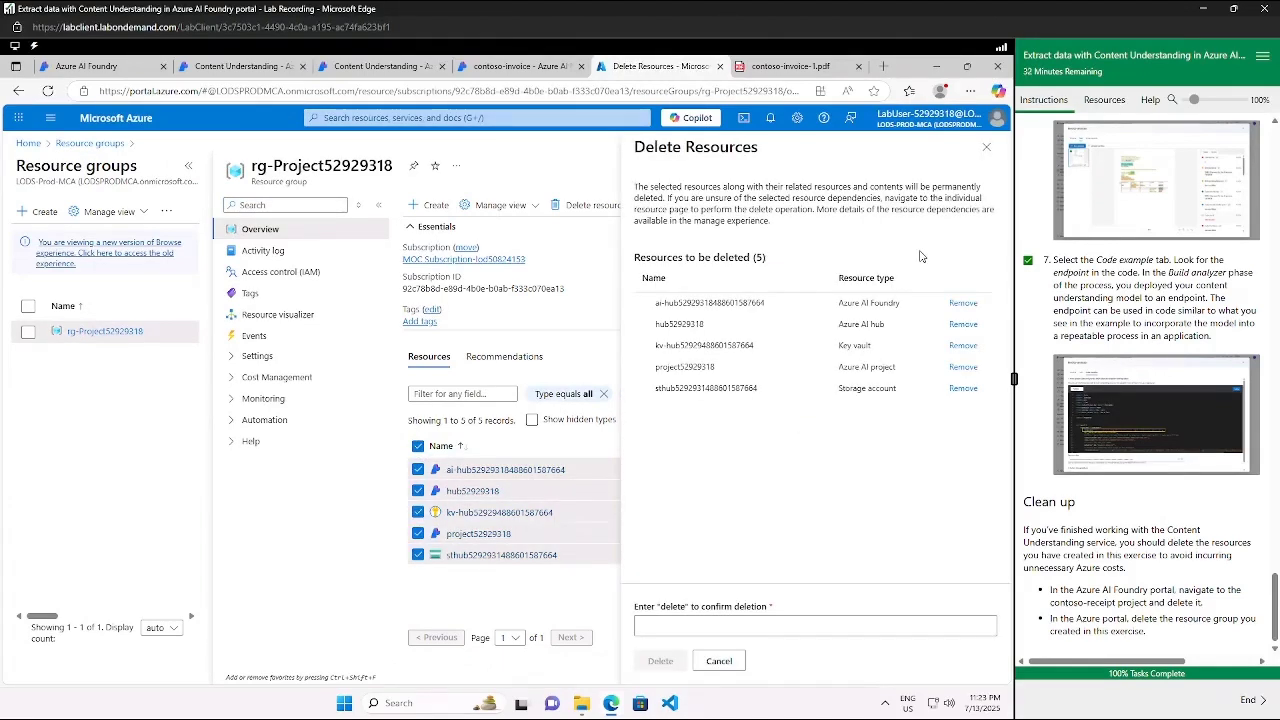
pyautogui.click(651, 624)
pyautogui.write('delete')
pyautogui.click(660, 661)
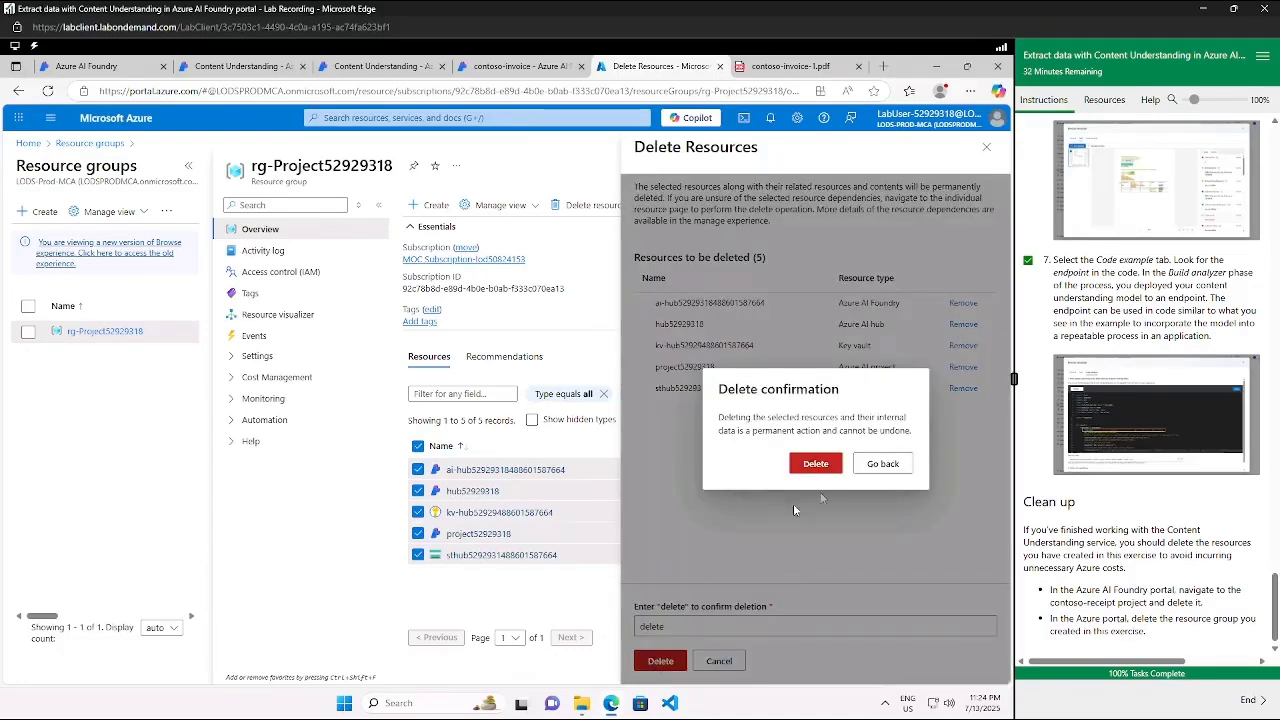
pyautogui.click(816, 464)
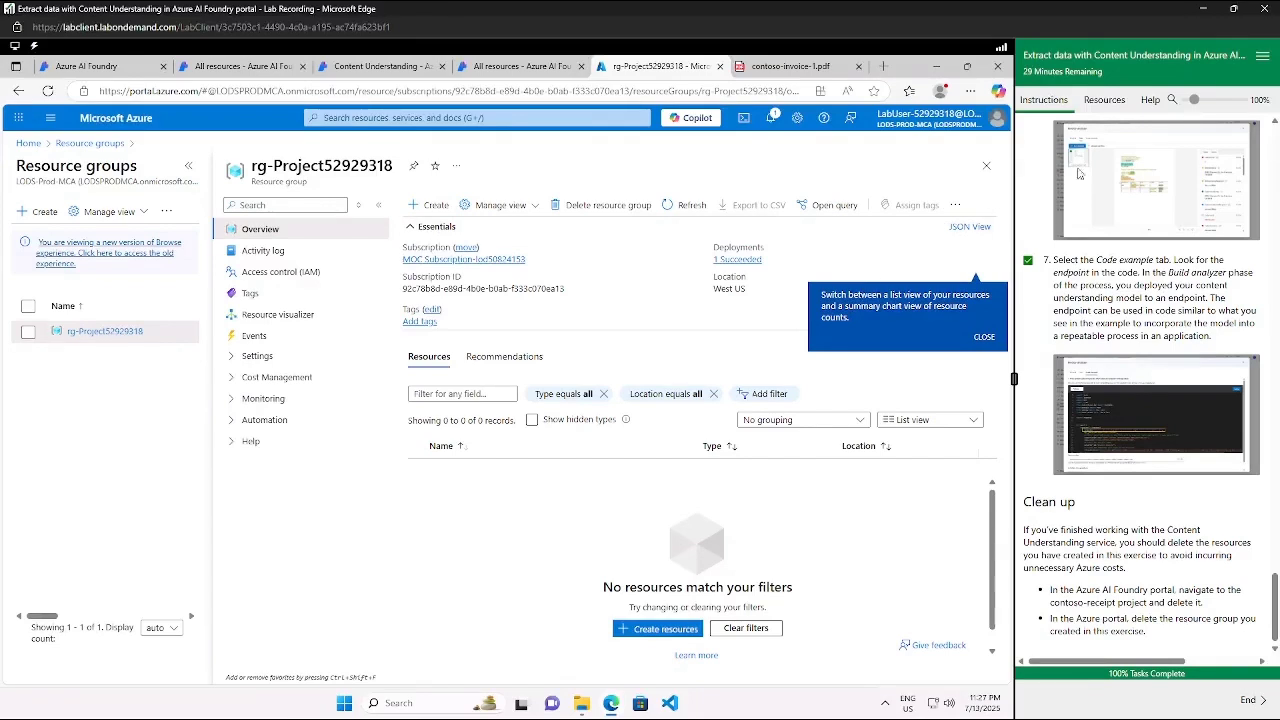
# End the Content Understanding lab session and confirm ending it
pyautogui.click(1262, 58)
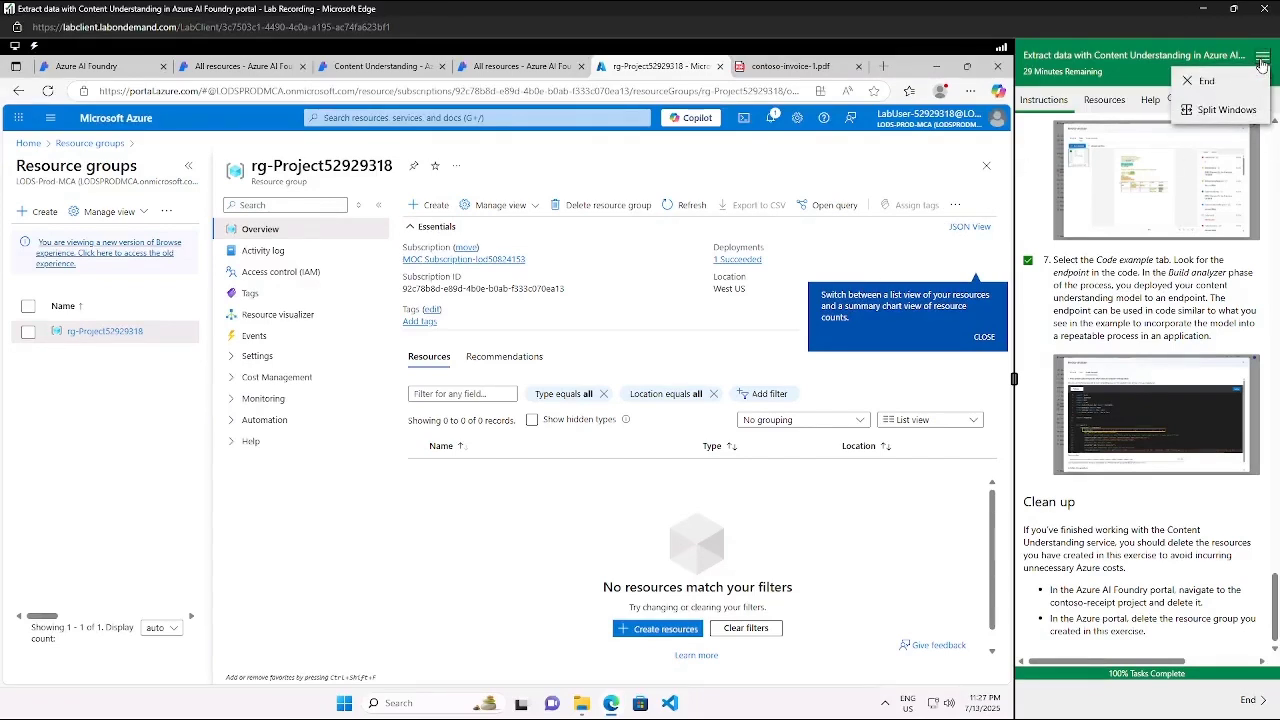
pyautogui.click(1250, 81)
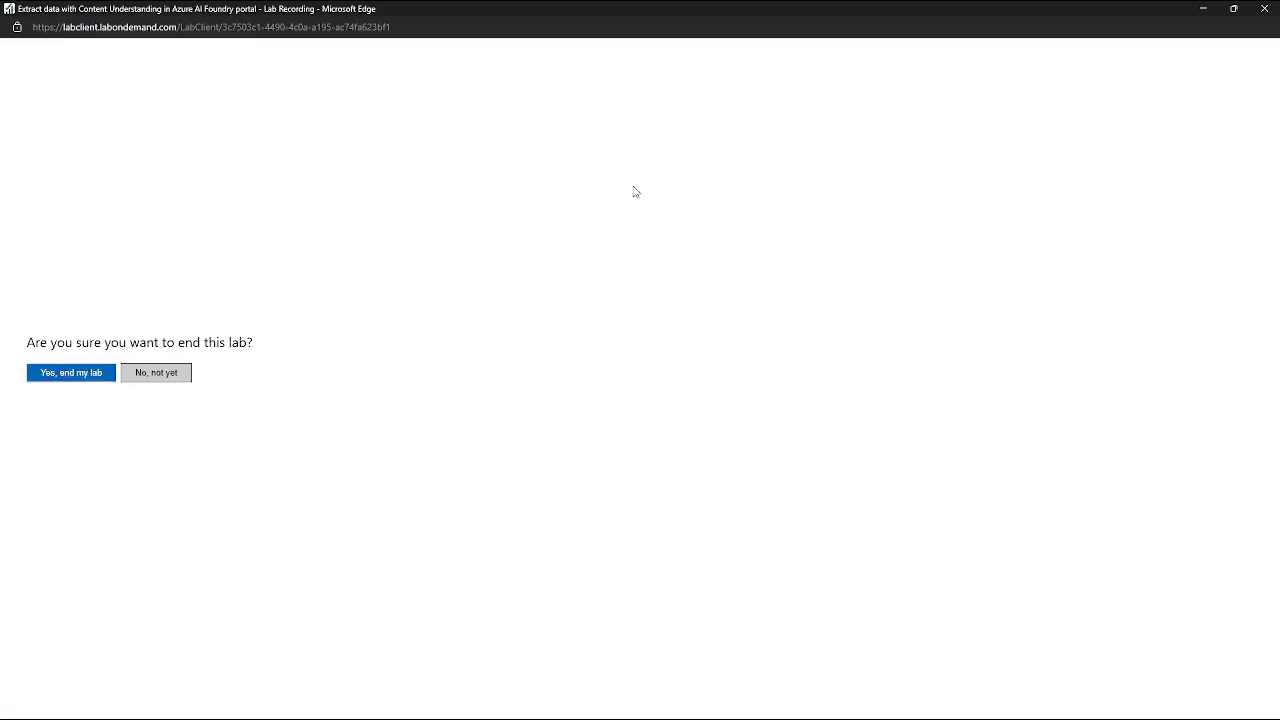
pyautogui.click(74, 373)
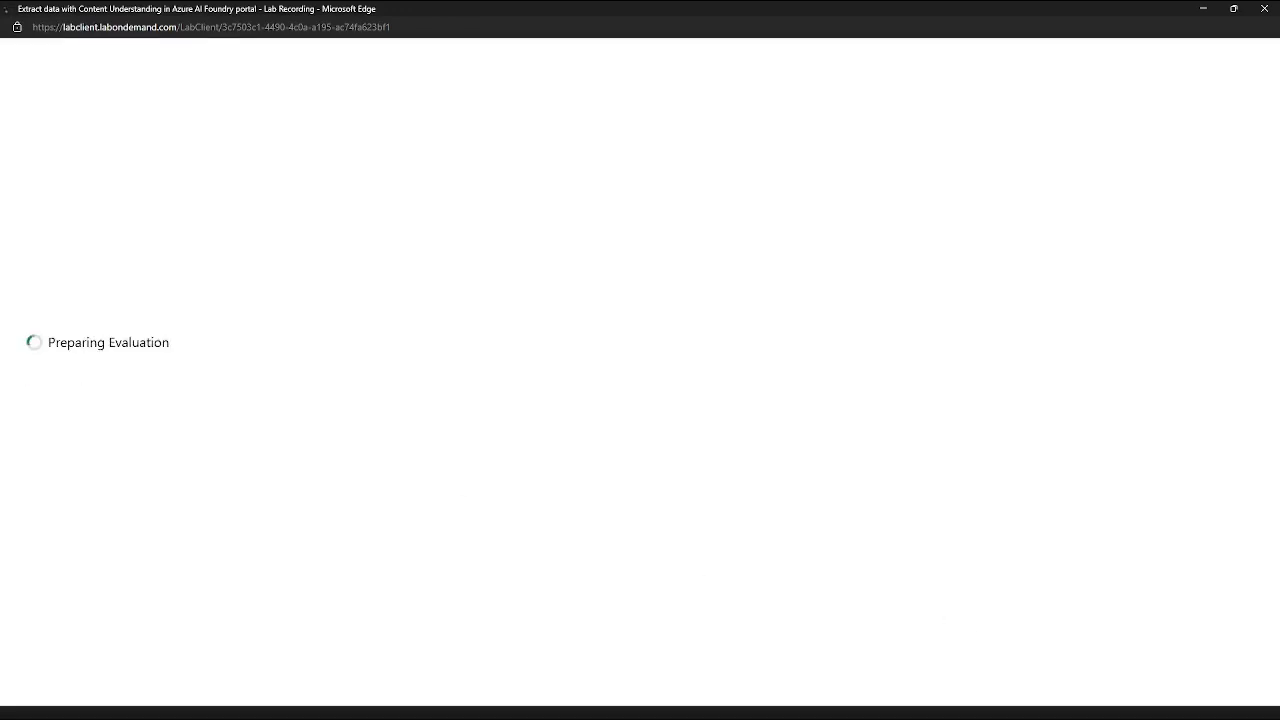